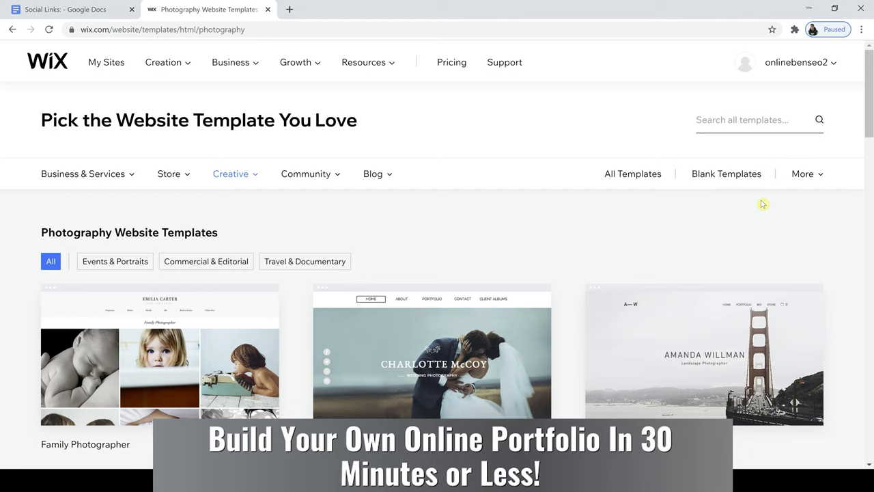
# Step: Preview the Family Photographer template from the photography website templates and close its preview
pyautogui.moveTo(873, 87); pyautogui.dragTo(872, 109)
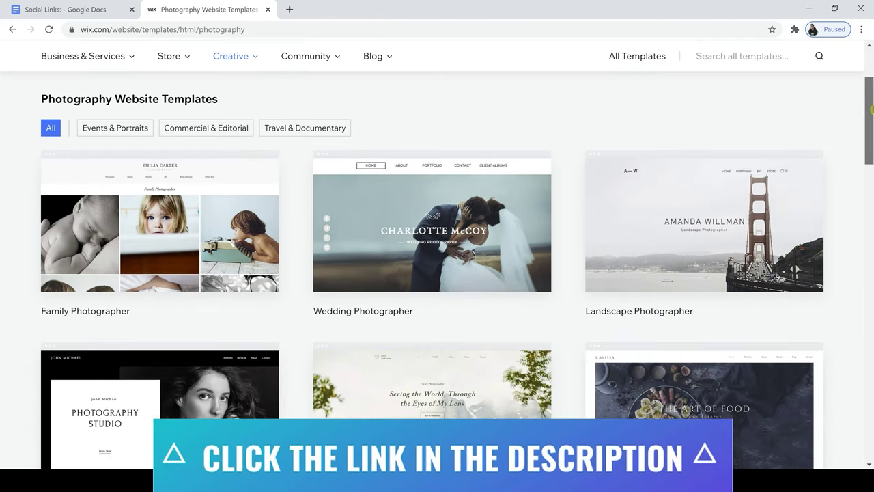
pyautogui.moveTo(872, 109); pyautogui.dragTo(872, 111)
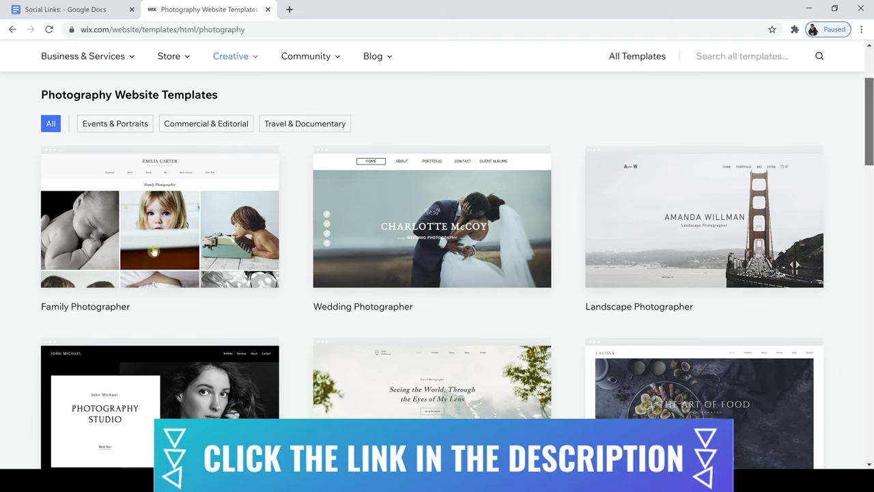
pyautogui.moveTo(151, 248)
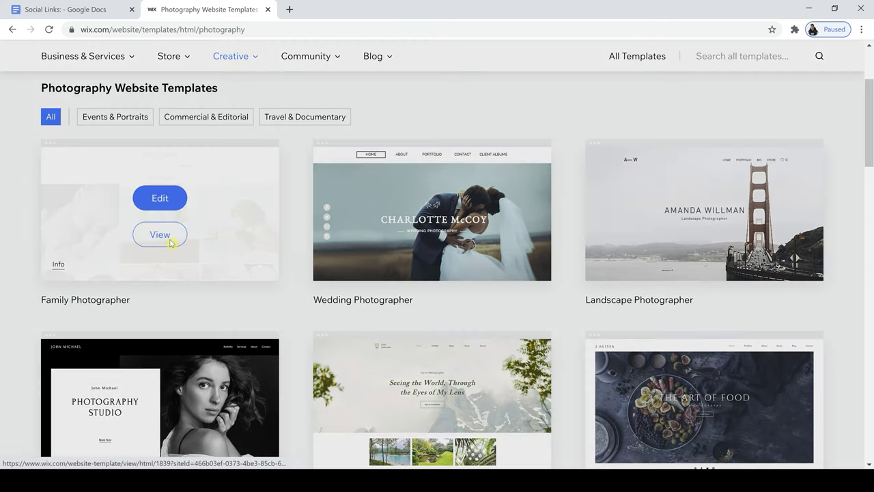
pyautogui.click(160, 234)
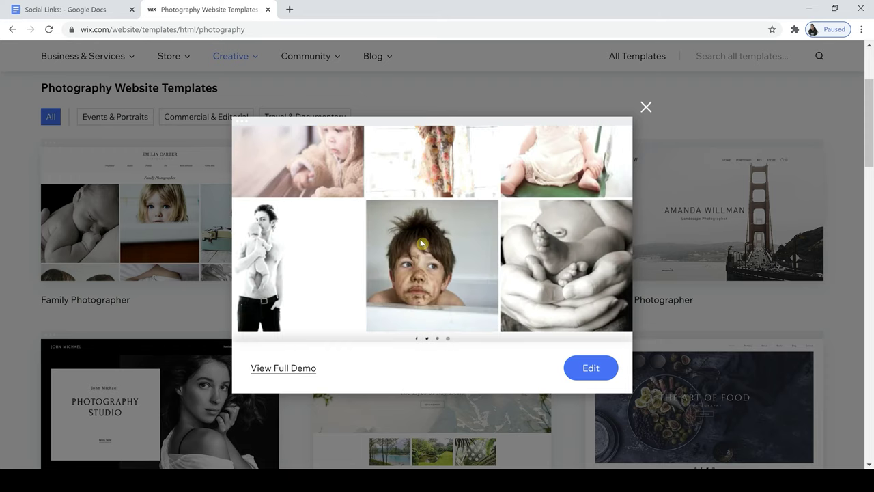
pyautogui.click(646, 109)
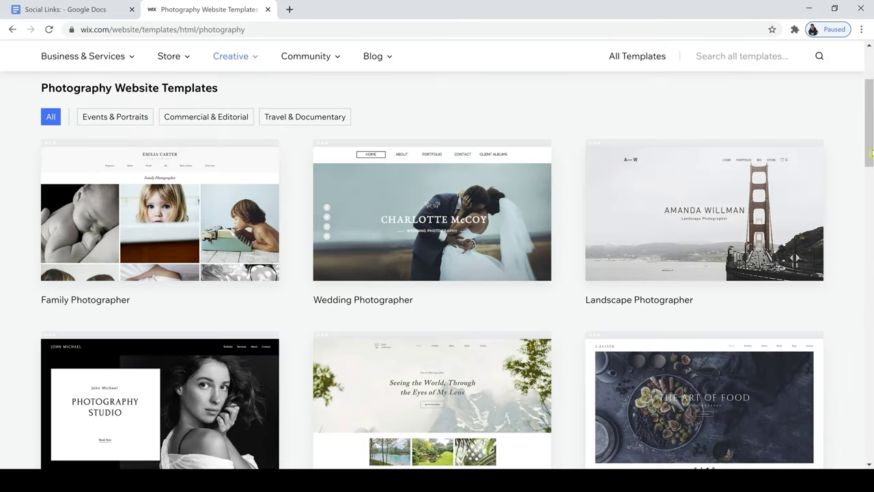
# Step: Preview the Fashion Photographer template, open it in the website editor and dismiss the welcome video
pyautogui.scroll(-3, 872, 155)
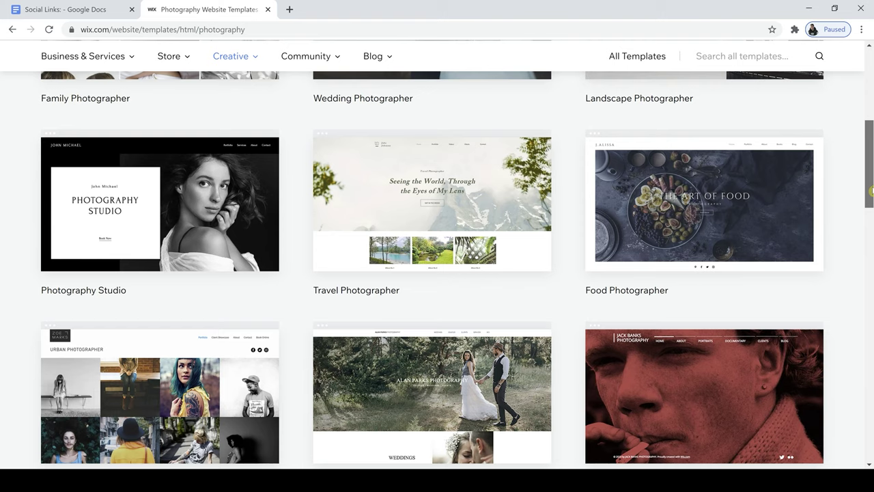
pyautogui.scroll(-3, 871, 196)
pyautogui.scroll(-1, 871, 197)
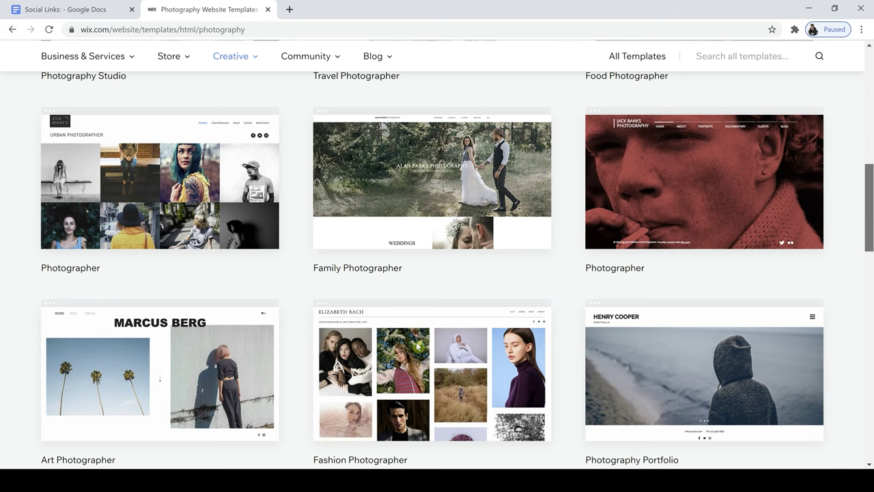
pyautogui.click(432, 365)
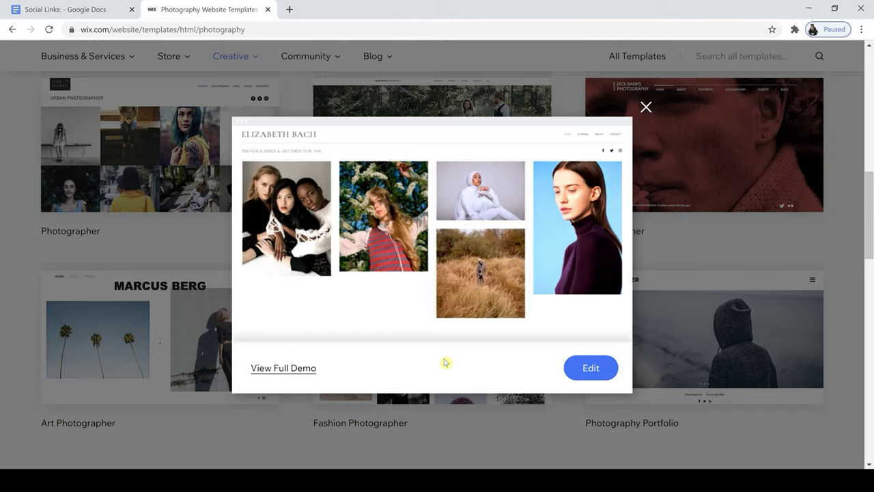
pyautogui.scroll(-2, 568, 297)
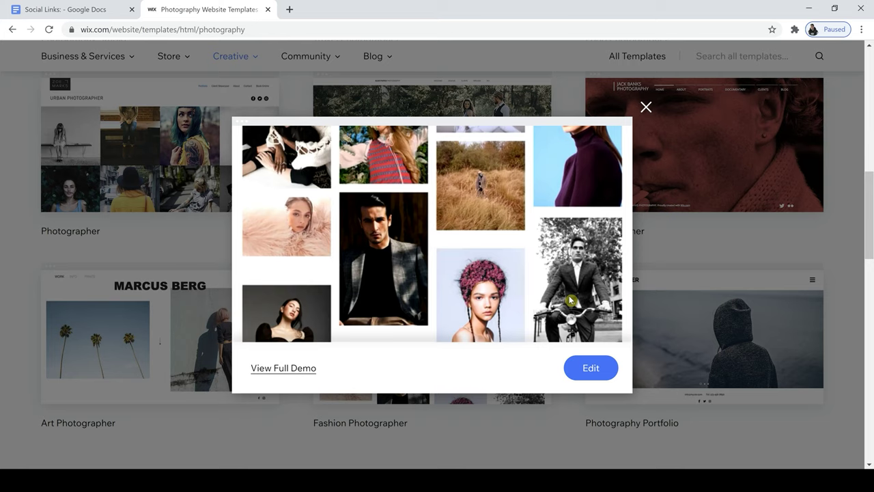
pyautogui.scroll(-5, 570, 301)
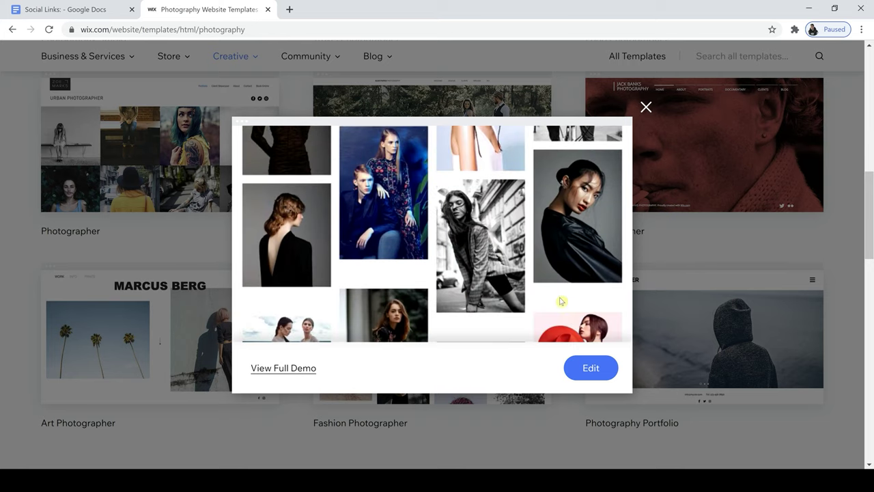
pyautogui.click(589, 369)
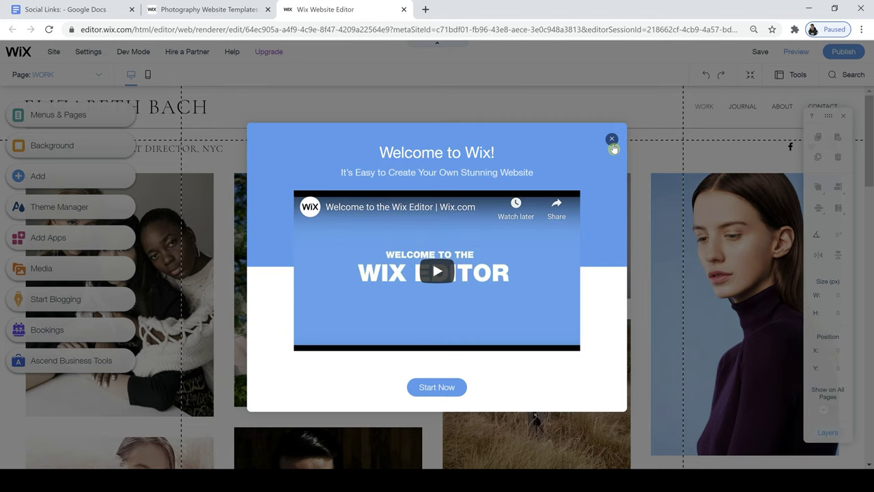
pyautogui.click(613, 140)
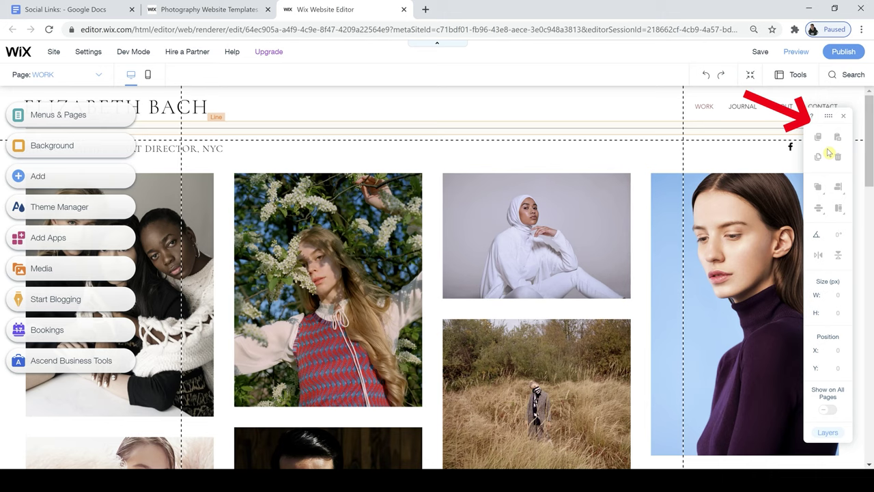
pyautogui.moveTo(140, 63)
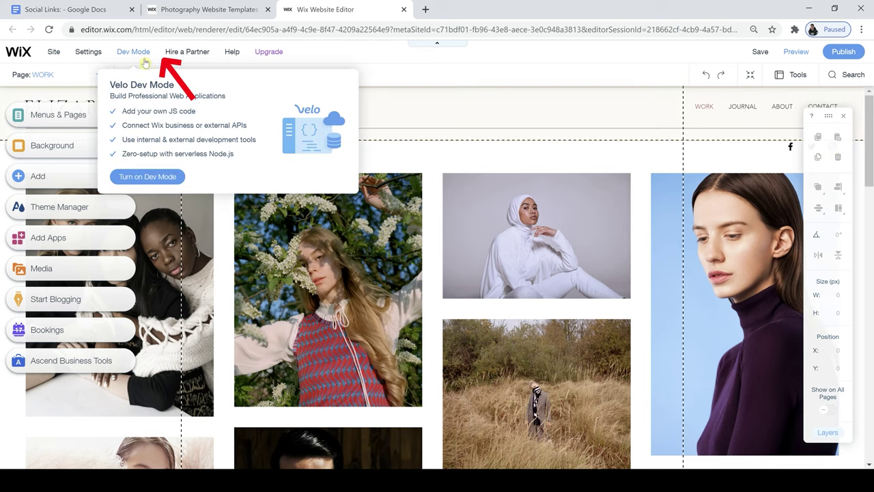
pyautogui.moveTo(168, 58)
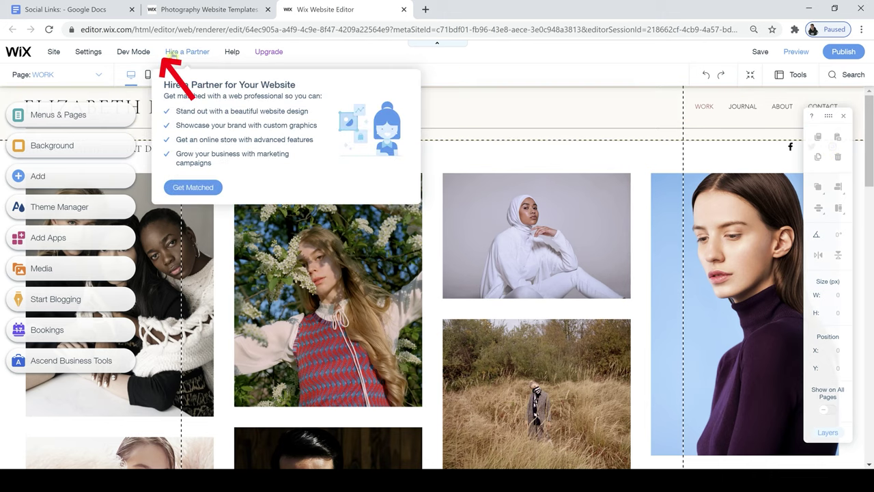
pyautogui.moveTo(232, 54)
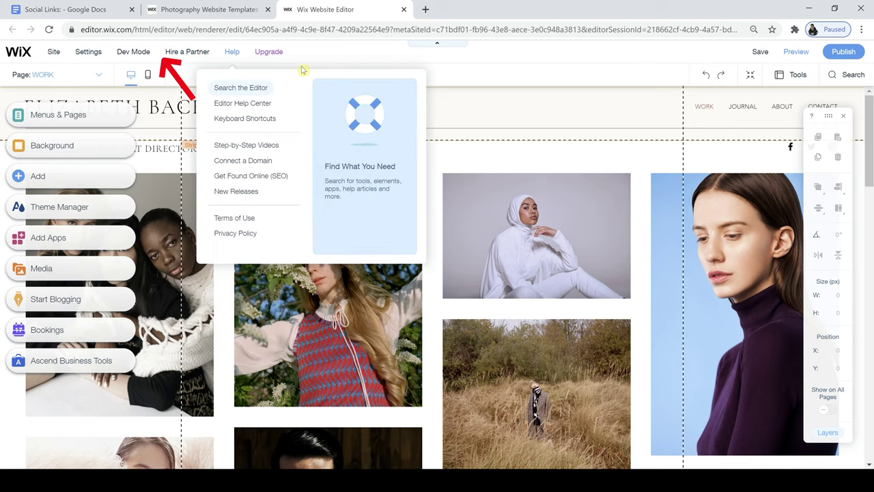
# Step: Open the list of the site's pages for managing them
pyautogui.click(51, 118)
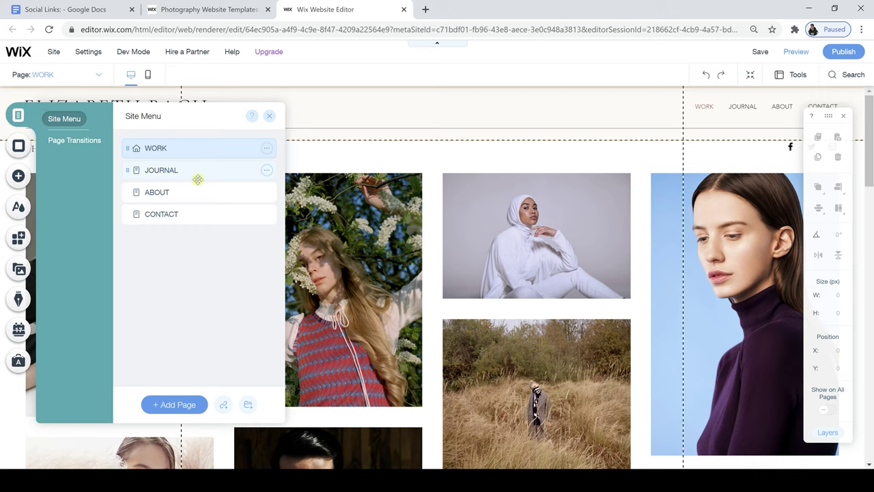
pyautogui.click(267, 148)
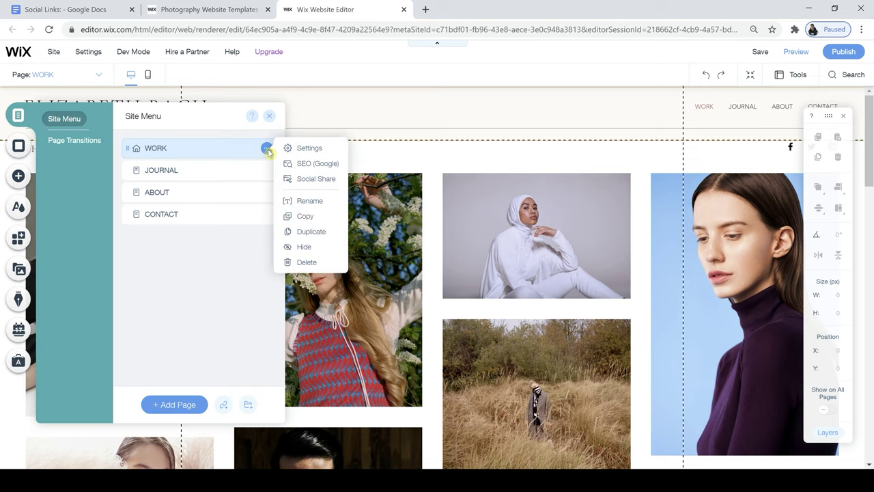
pyautogui.click(304, 263)
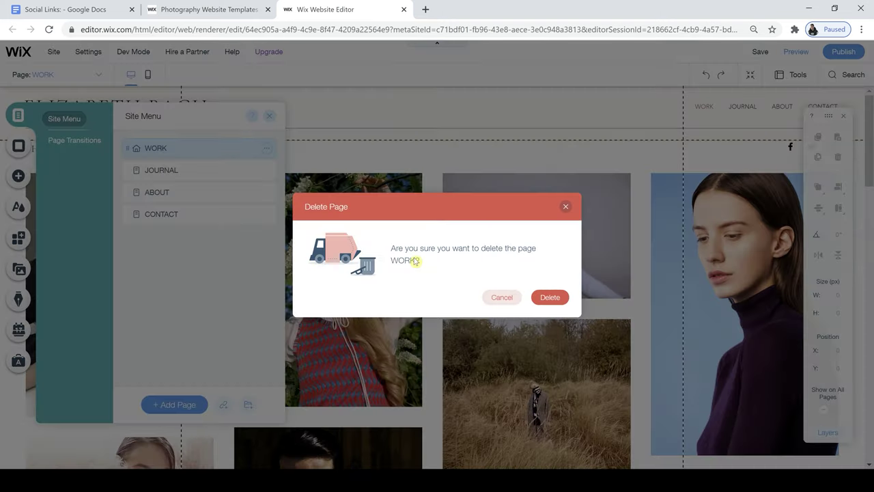
pyautogui.click(493, 299)
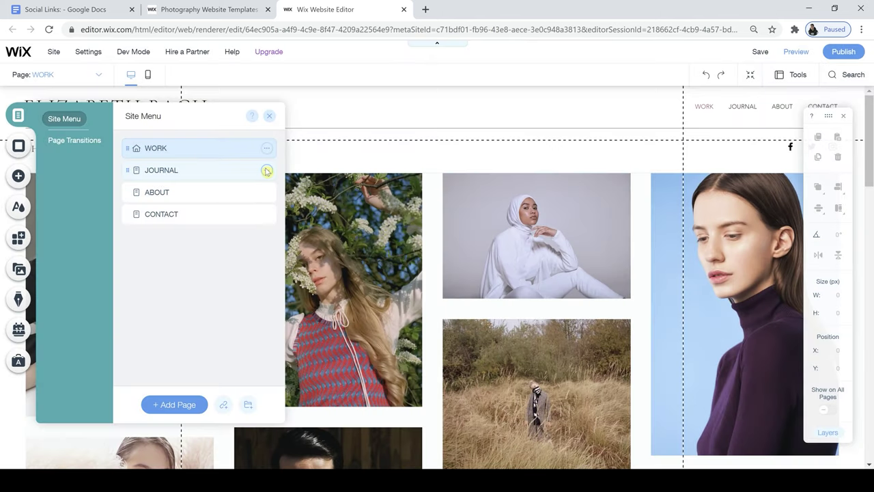
# Step: Delete the JOURNAL page from the site and confirm the deletion
pyautogui.click(267, 170)
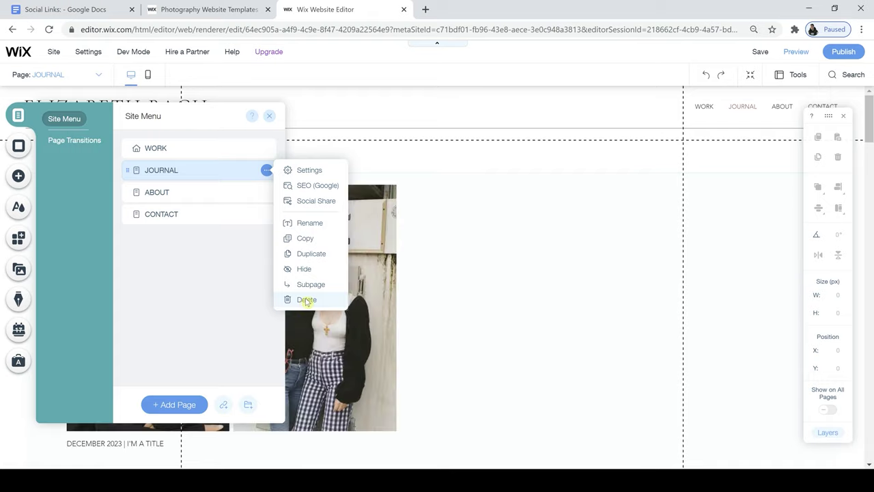
pyautogui.click(306, 301)
pyautogui.click(542, 297)
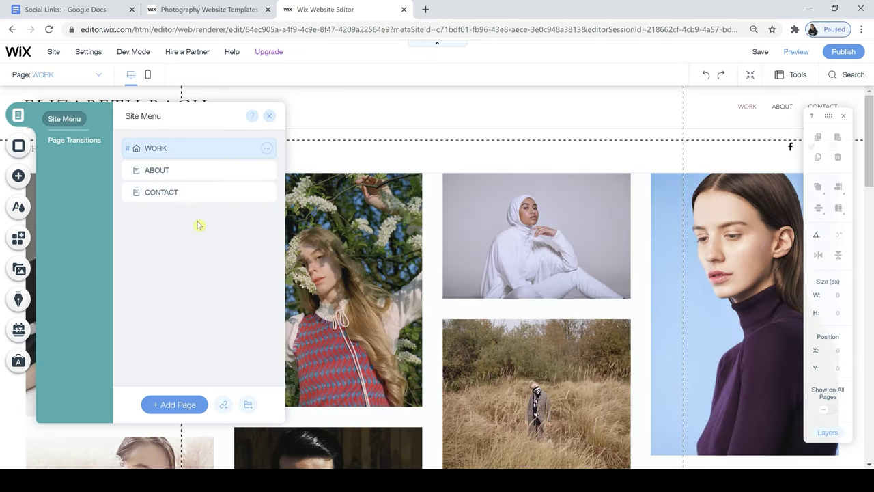
# Step: Rename the WORK home page to PORTFOLIO
pyautogui.click(267, 150)
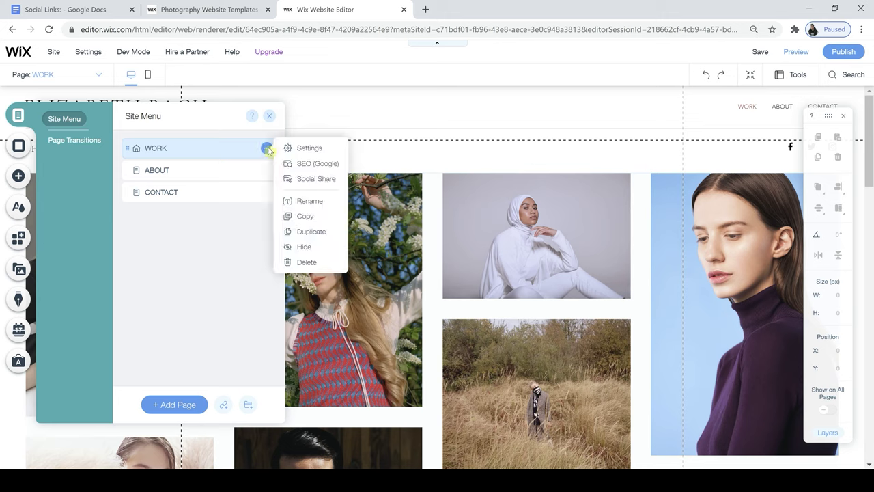
pyautogui.click(312, 200)
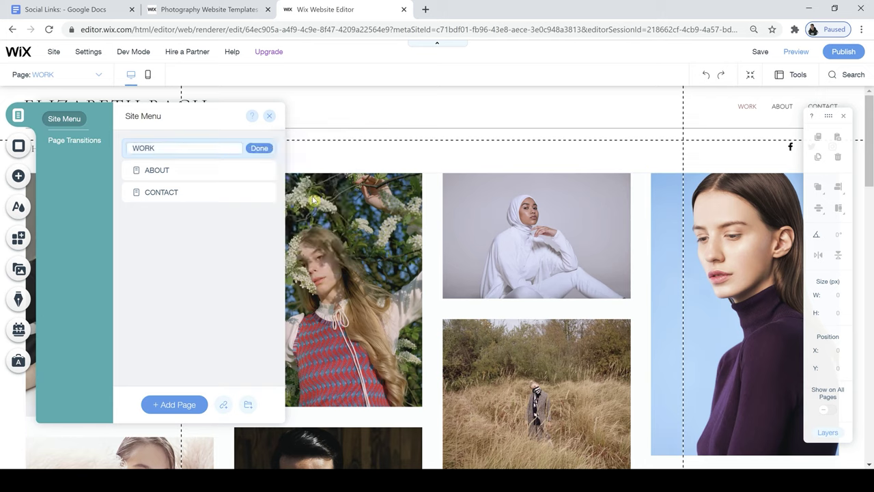
pyautogui.write('PORTFOLIO')
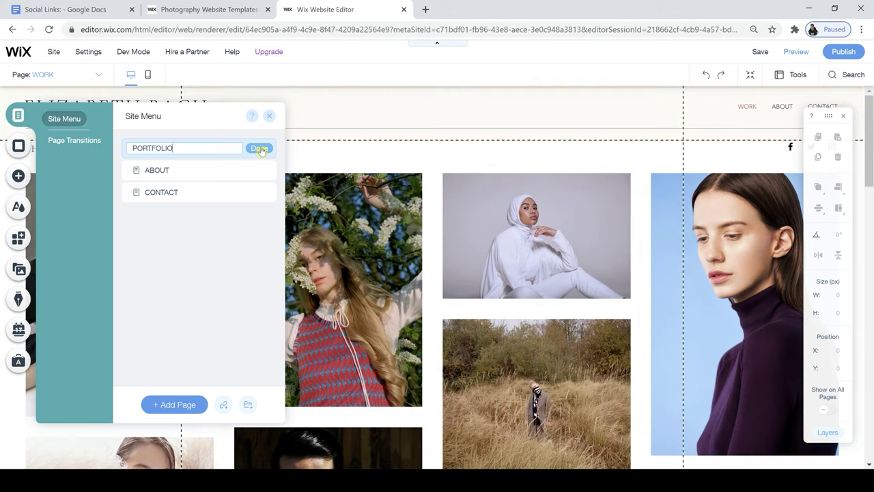
pyautogui.click(260, 148)
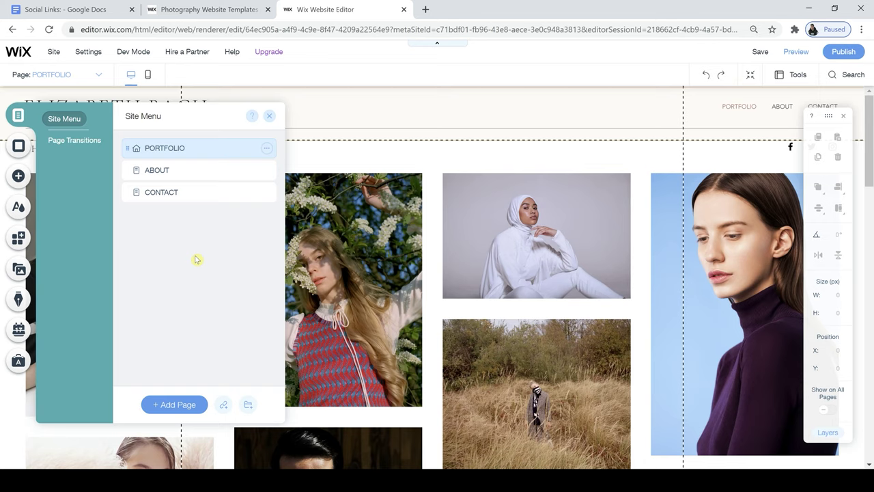
# Step: Open the ABOUT page and review its layout from start to end
pyautogui.click(156, 172)
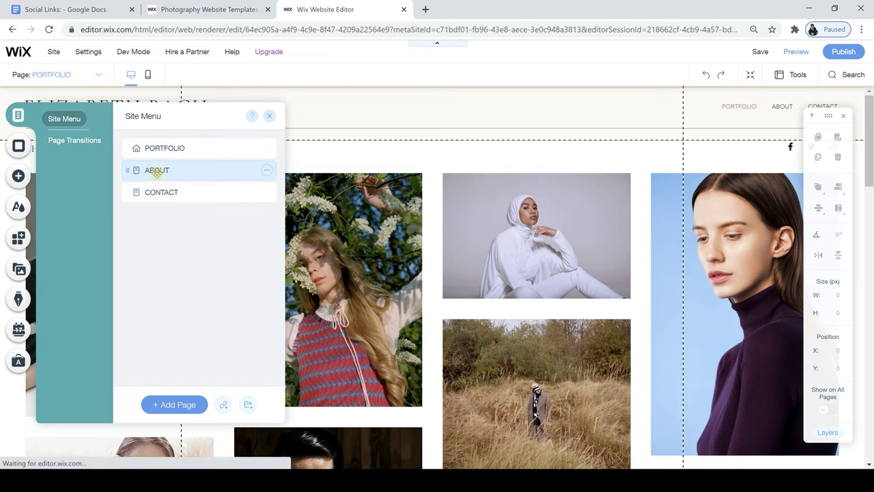
pyautogui.click(269, 116)
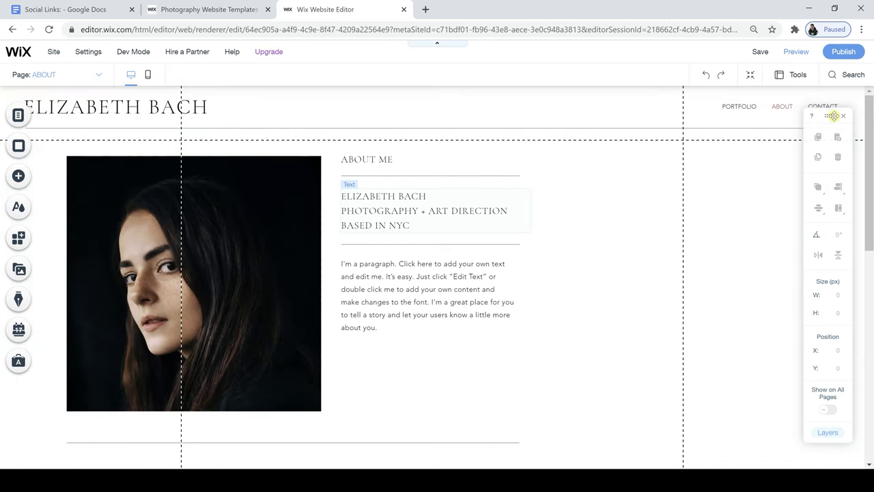
pyautogui.moveTo(870, 142); pyautogui.dragTo(870, 233)
pyautogui.moveTo(871, 174); pyautogui.dragTo(872, 123)
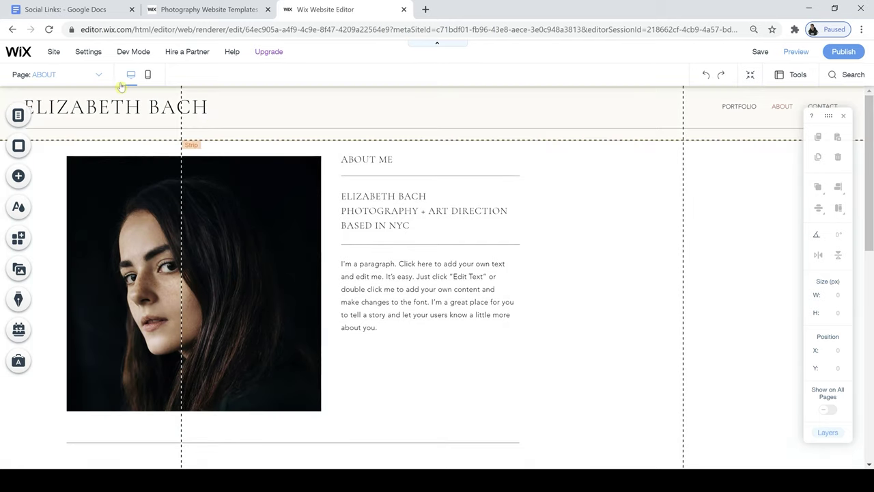
# Step: Delete the ABOUT page from the site and confirm the deletion
pyautogui.click(18, 117)
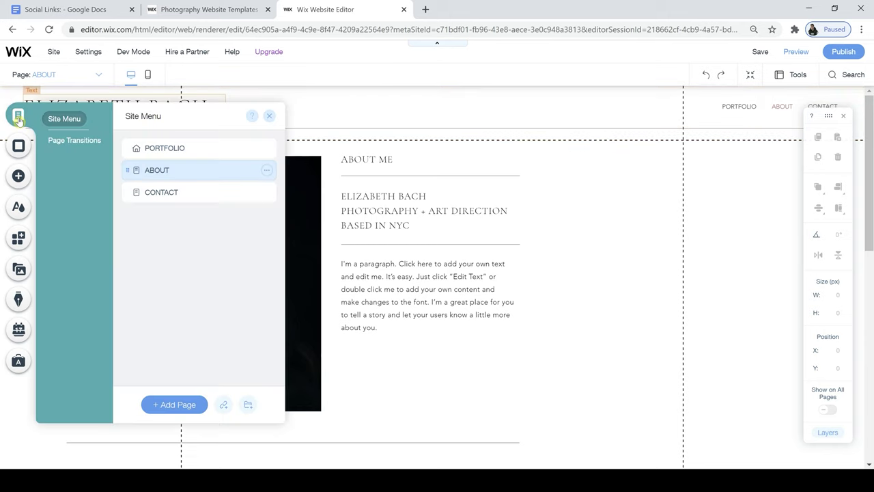
pyautogui.click(267, 171)
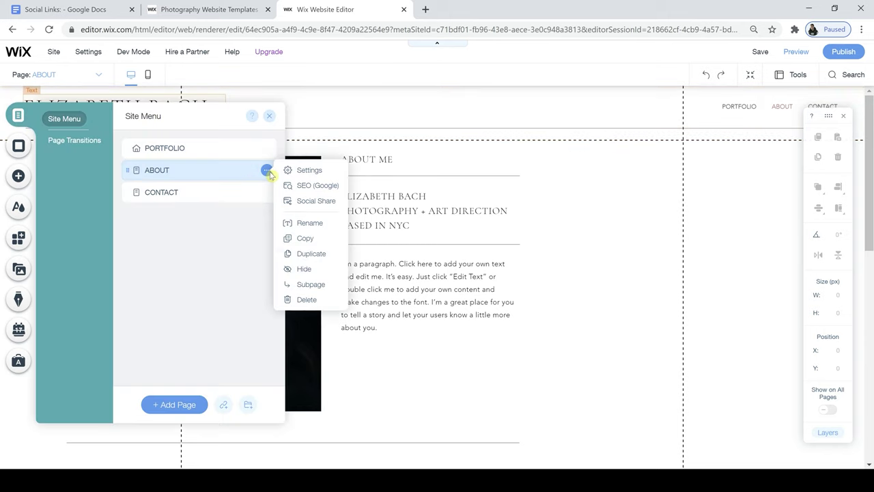
pyautogui.click(307, 300)
pyautogui.click(552, 299)
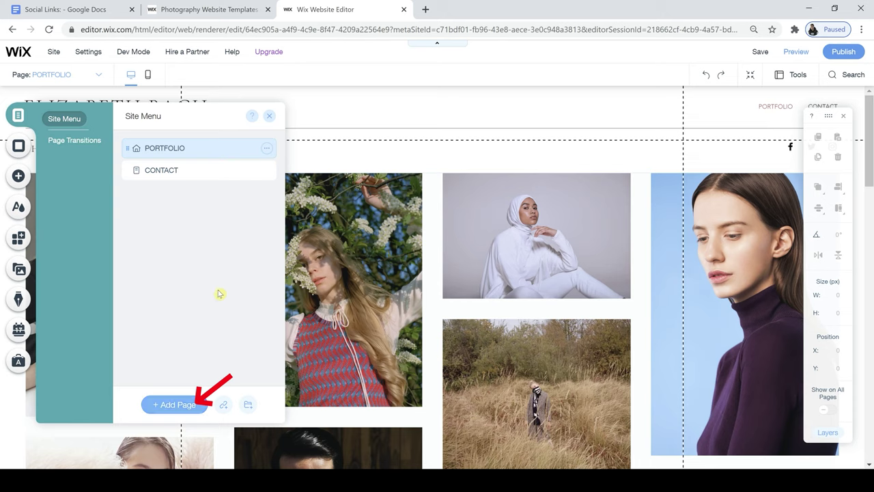
# Step: Add a new page from the Profile template in the About category and keep About as its name
pyautogui.click(161, 405)
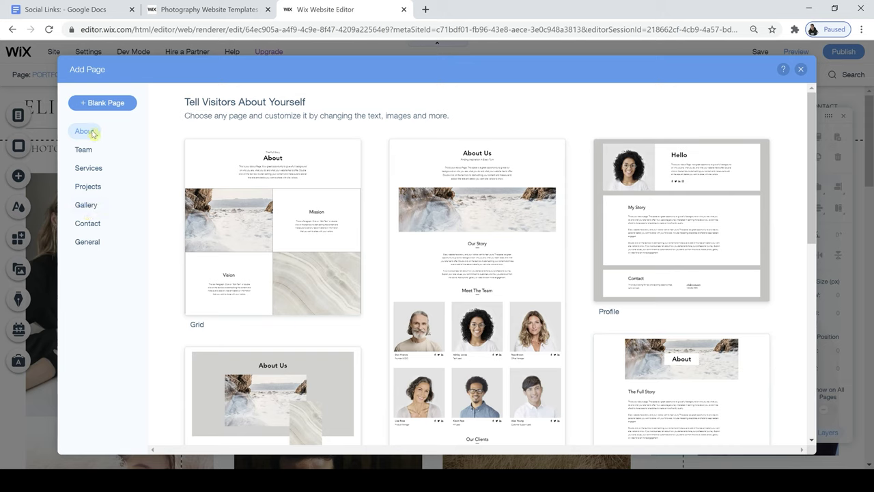
pyautogui.moveTo(252, 199)
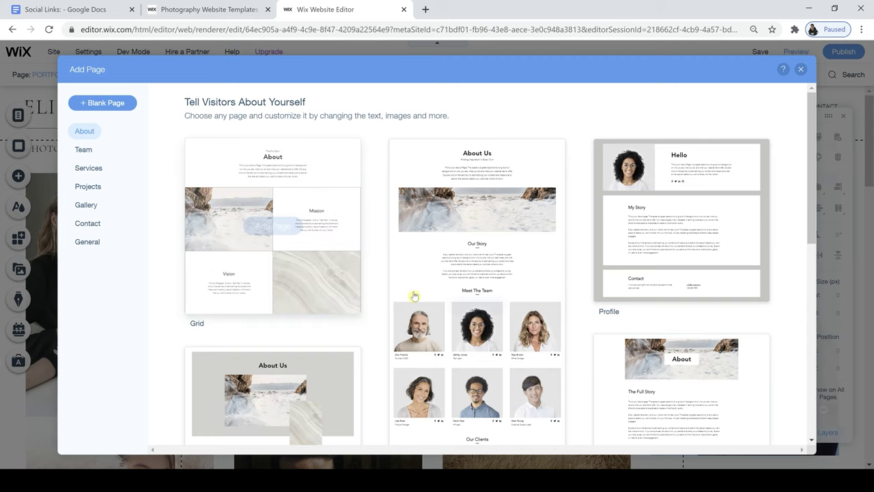
pyautogui.moveTo(414, 296)
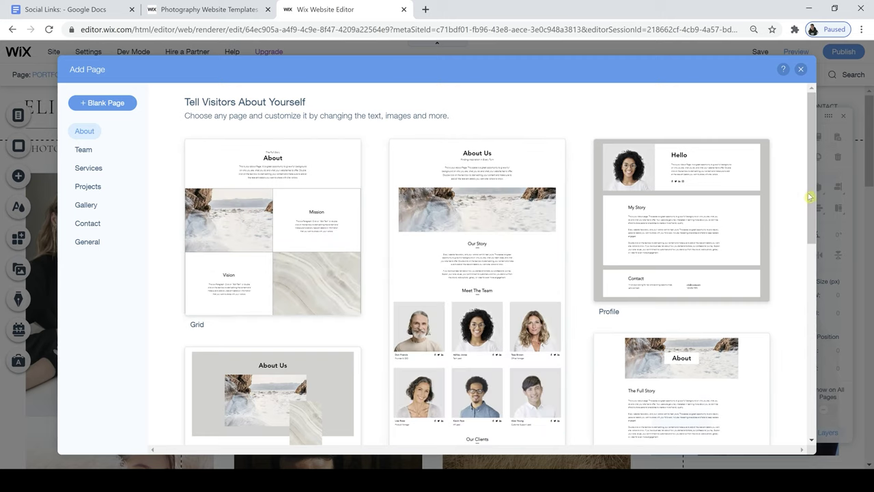
pyautogui.scroll(-2, 811, 249)
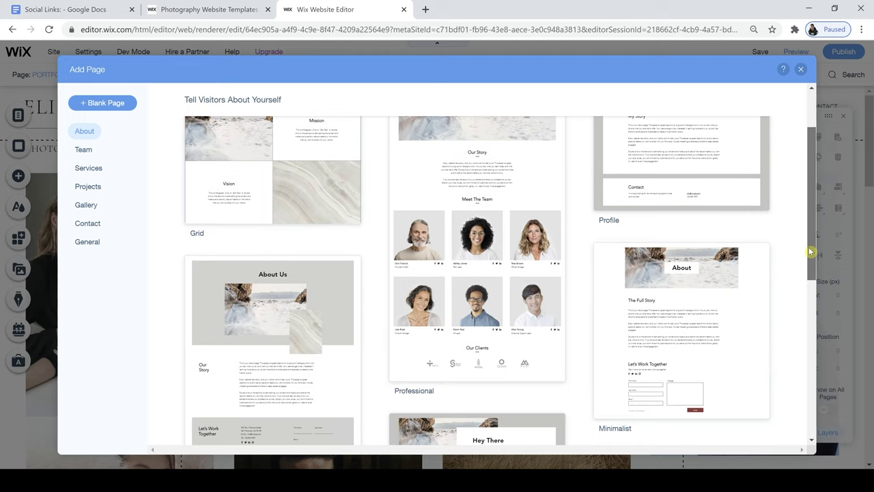
pyautogui.scroll(-1, 811, 262)
pyautogui.scroll(-2, 814, 300)
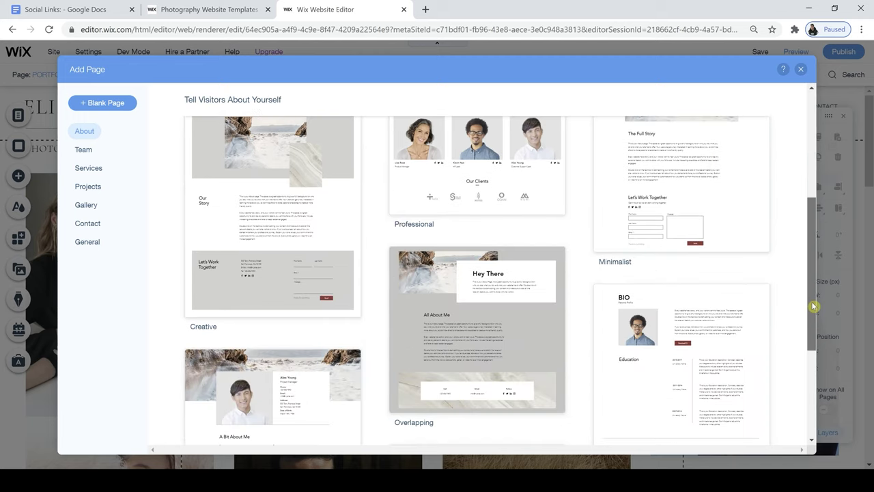
pyautogui.scroll(3, 814, 273)
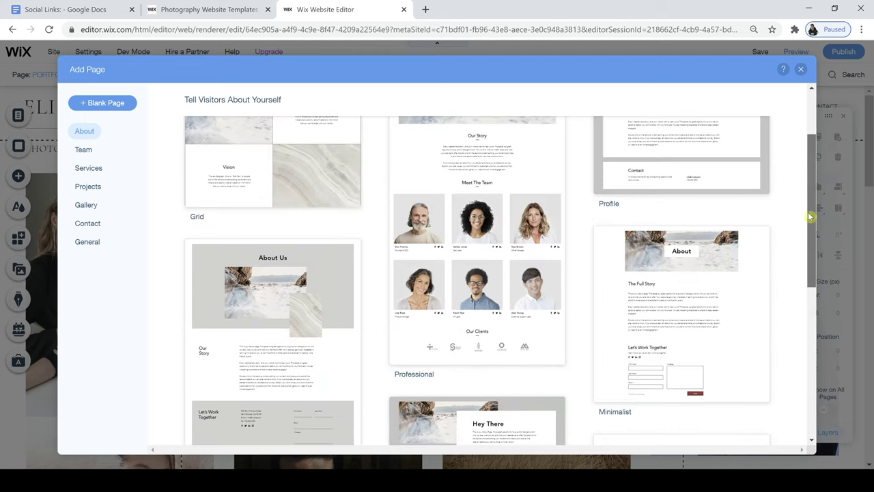
pyautogui.scroll(2, 806, 168)
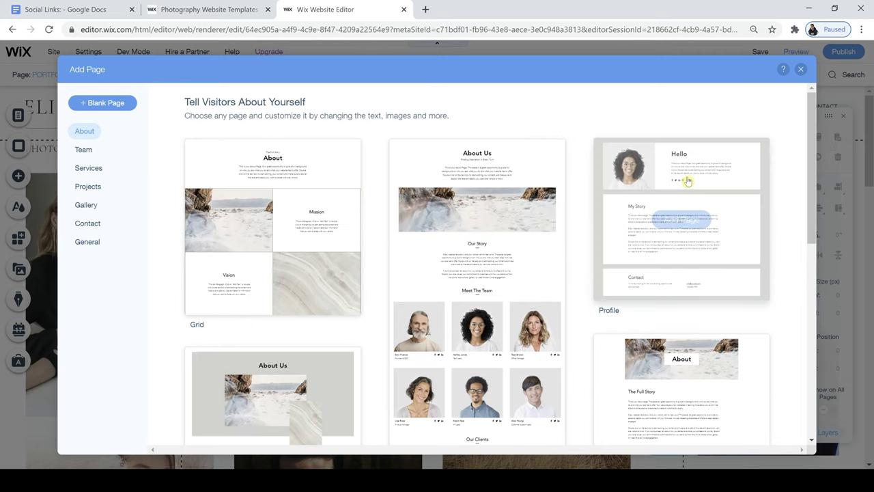
pyautogui.moveTo(683, 204)
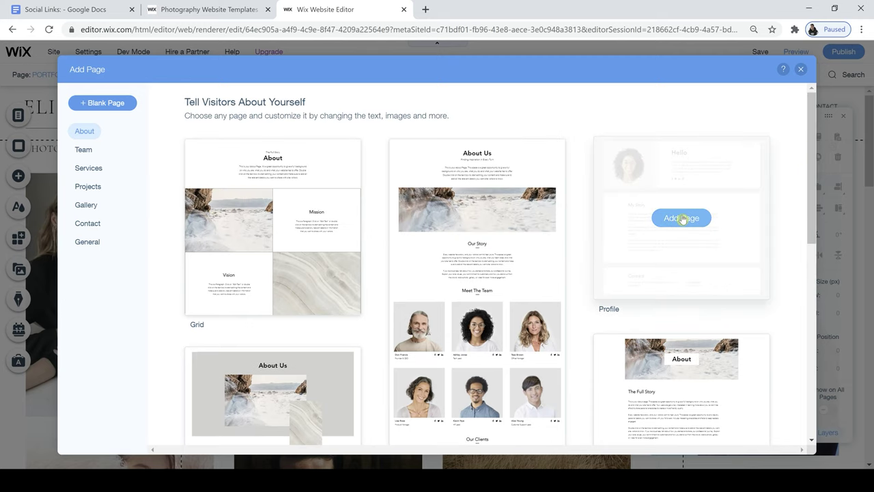
pyautogui.click(681, 218)
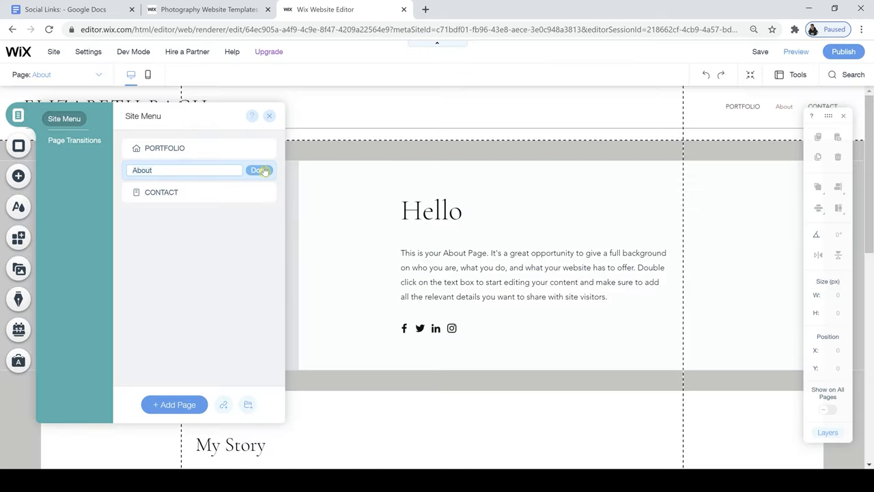
pyautogui.click(263, 170)
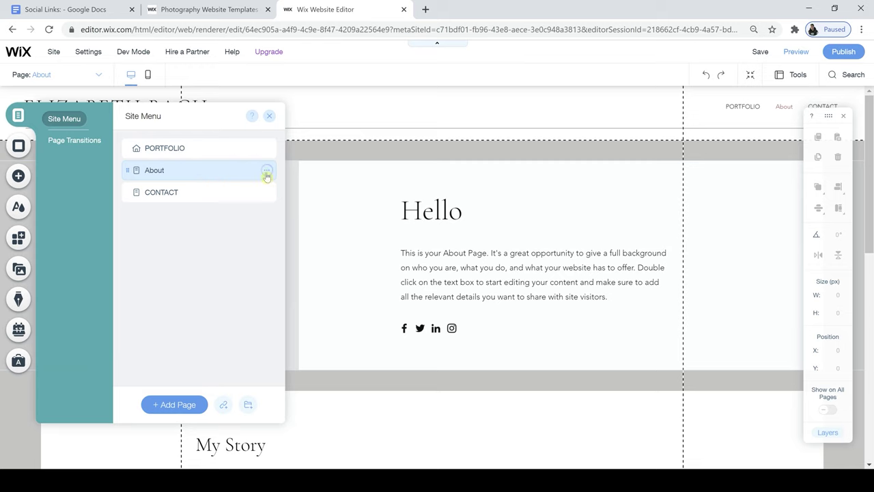
# Step: Rename the new About page as ABOUT in capital letters
pyautogui.click(266, 171)
pyautogui.click(305, 231)
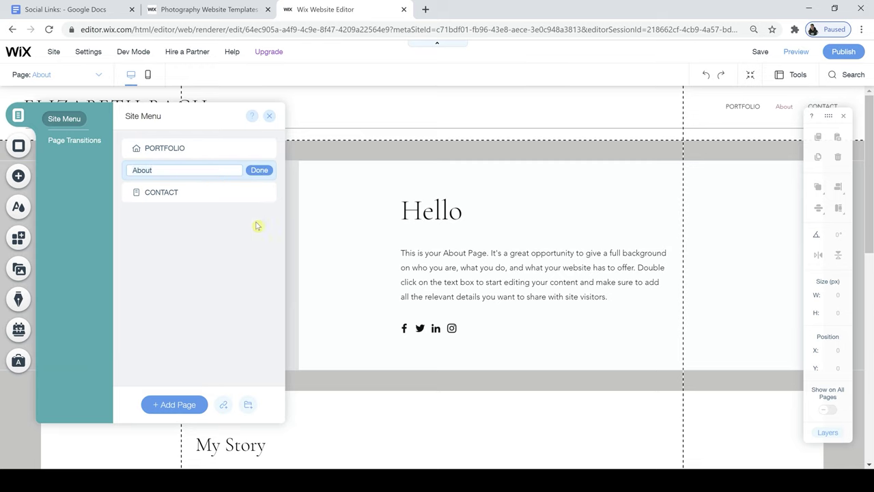
pyautogui.doubleClick(138, 171)
pyautogui.press('BackSpace')
pyautogui.write('ABOUT')
pyautogui.click(260, 170)
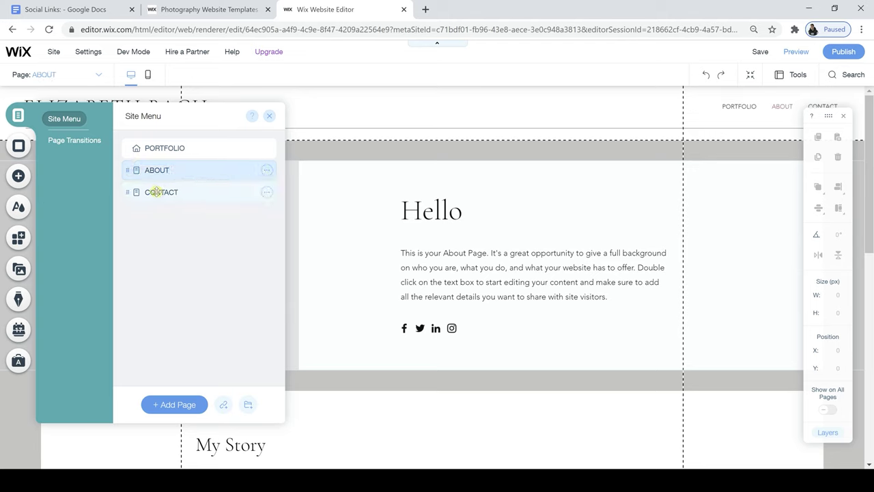
# Step: Open the existing CONTACT page to check its layout and delete it from the site, confirming the deletion
pyautogui.click(155, 192)
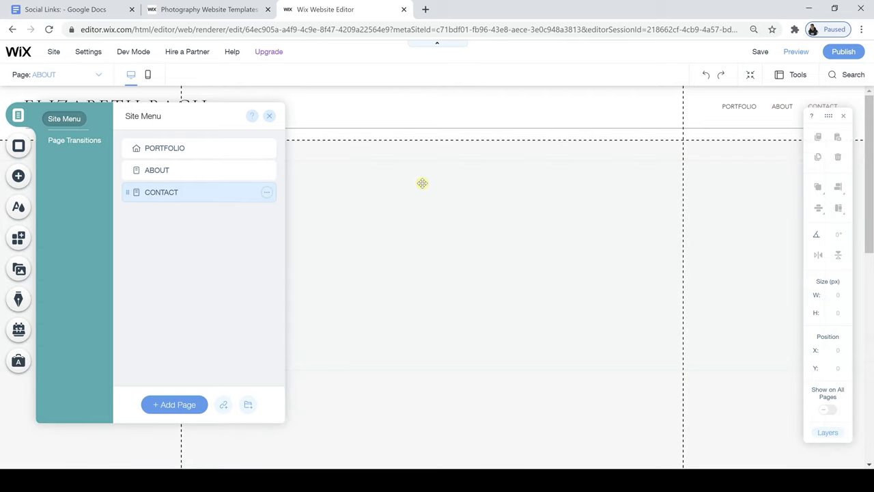
pyautogui.click(267, 117)
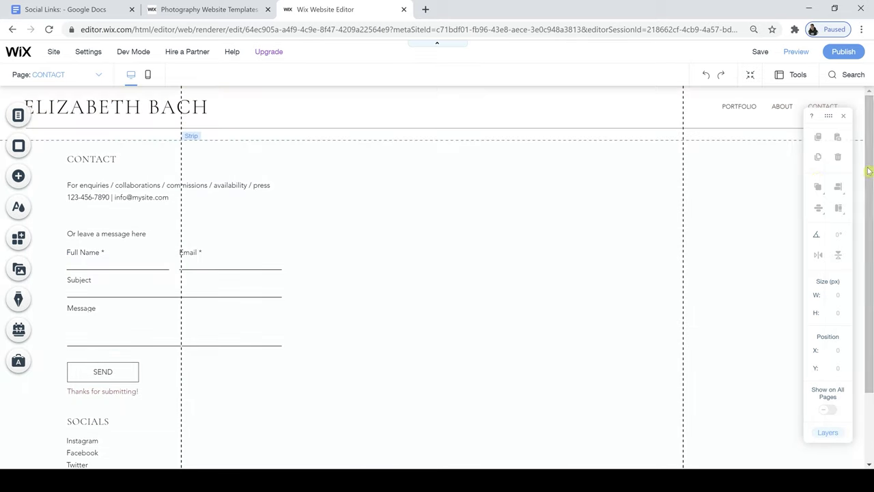
pyautogui.moveTo(871, 186); pyautogui.dragTo(872, 157)
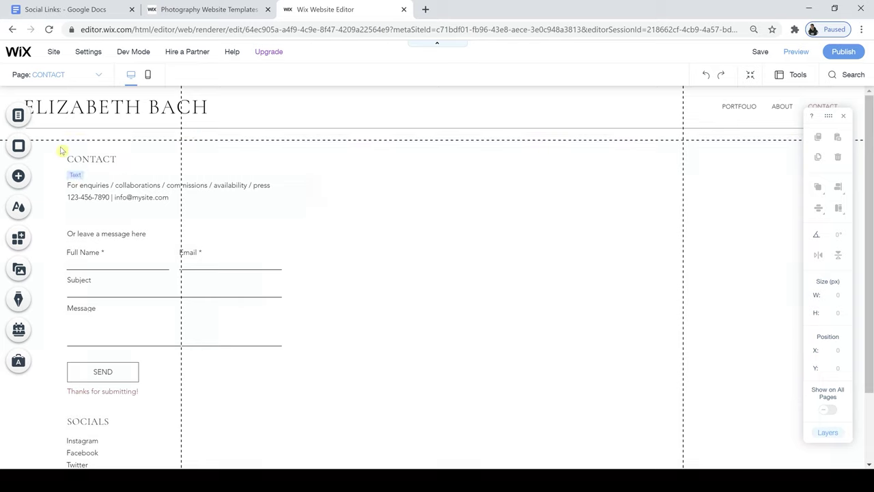
pyautogui.click(18, 116)
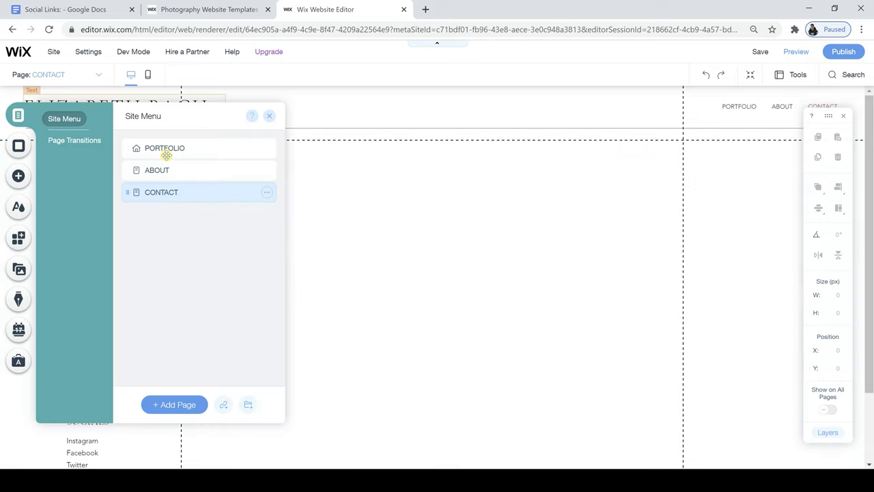
pyautogui.click(266, 194)
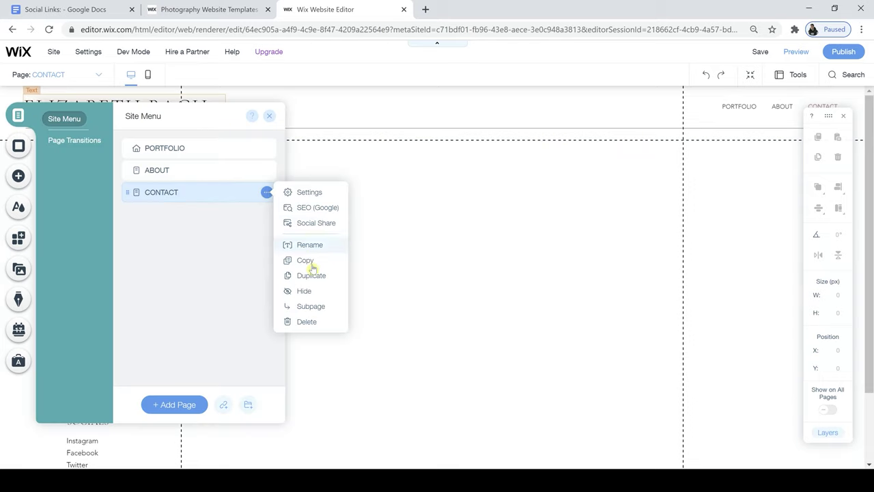
pyautogui.click(313, 321)
pyautogui.click(546, 296)
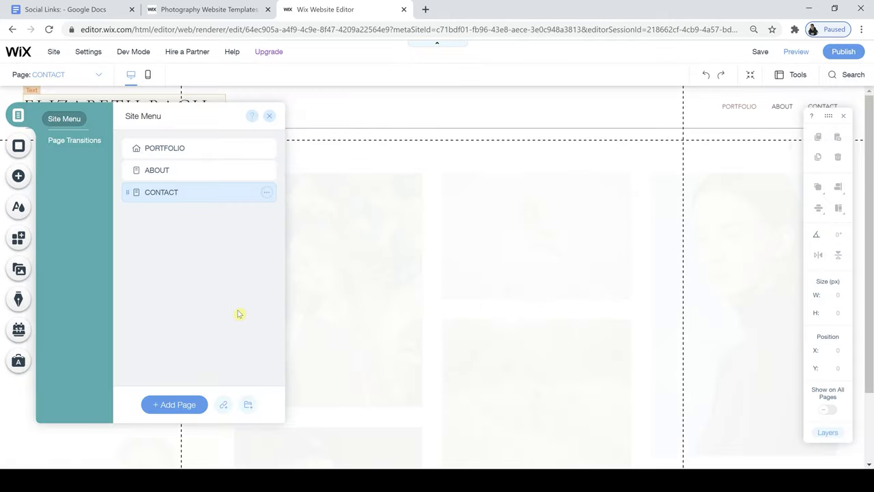
# Step: Add a new page from the Visual template in the Contact category
pyautogui.click(176, 407)
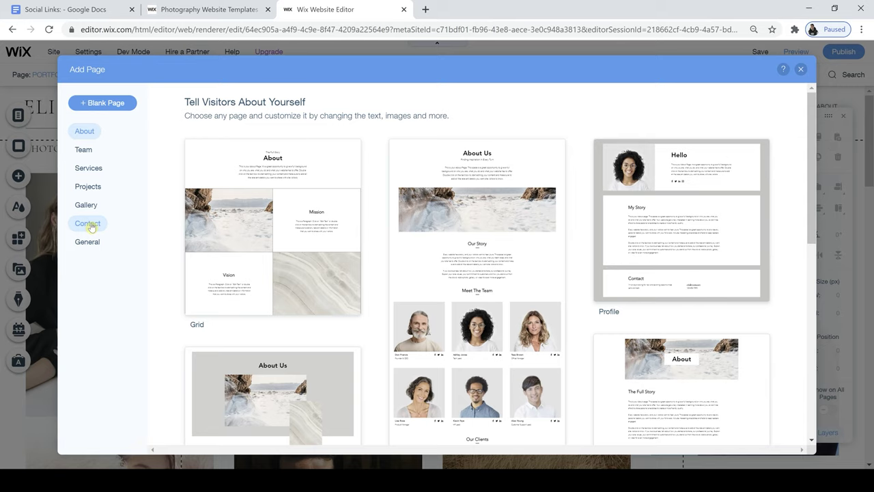
pyautogui.click(91, 226)
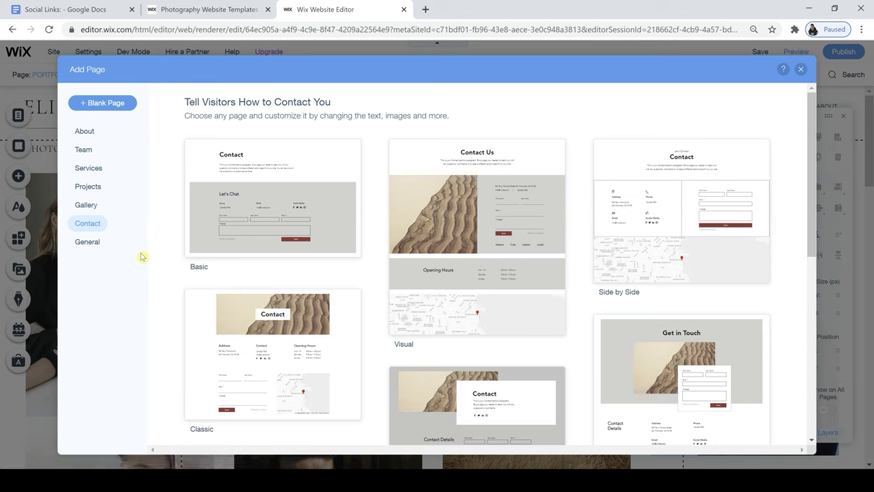
pyautogui.moveTo(504, 247)
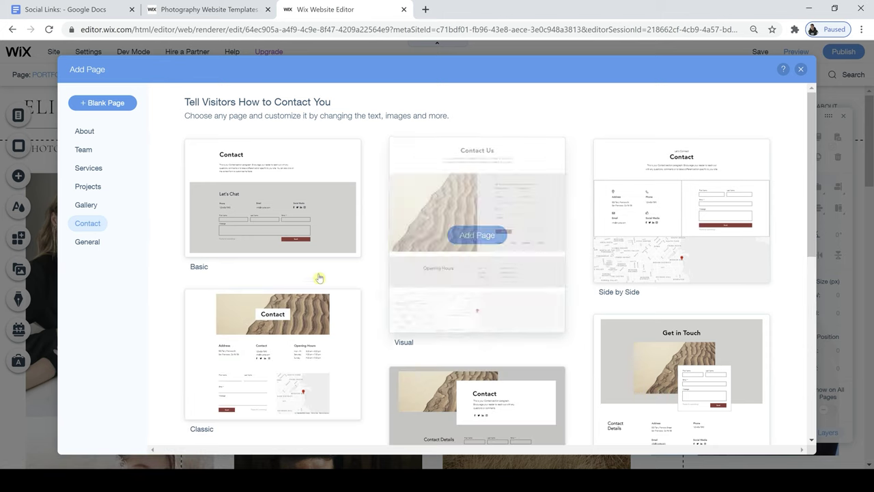
pyautogui.moveTo(321, 277)
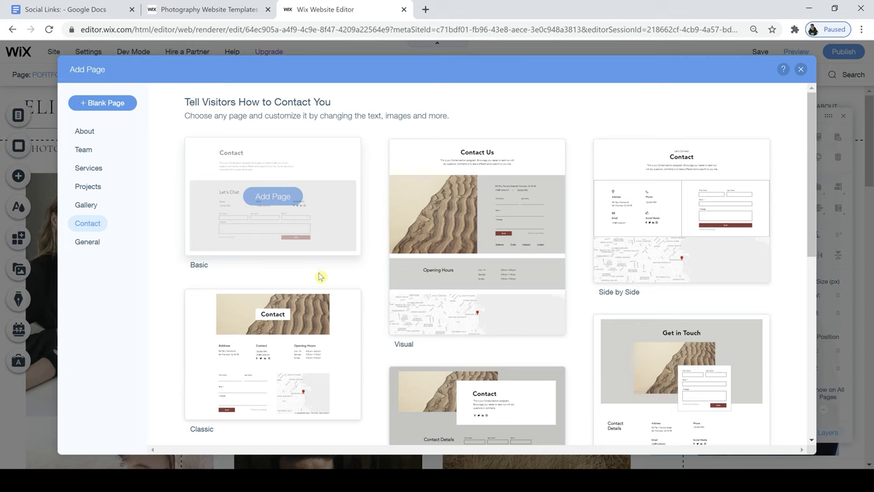
pyautogui.moveTo(480, 235)
pyautogui.click(480, 235)
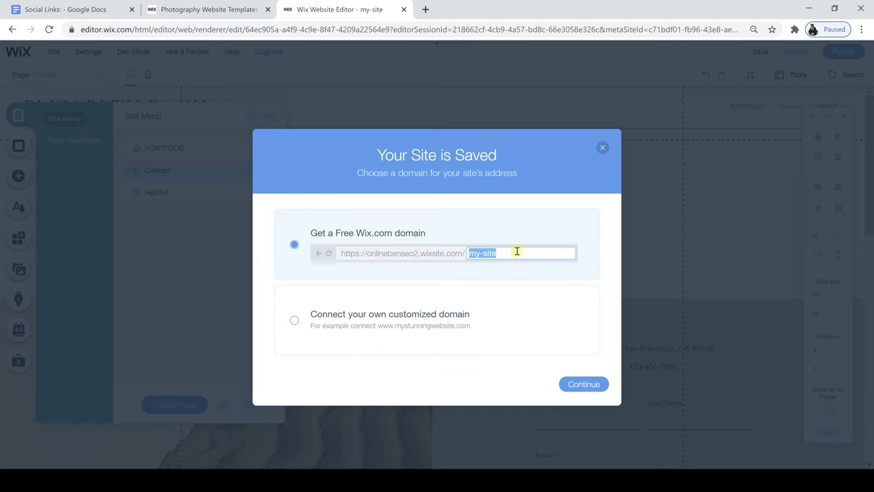
# Step: Set the free Wix.com site address to the photographer's full name followed by "photography" and continue
pyautogui.write('bent')
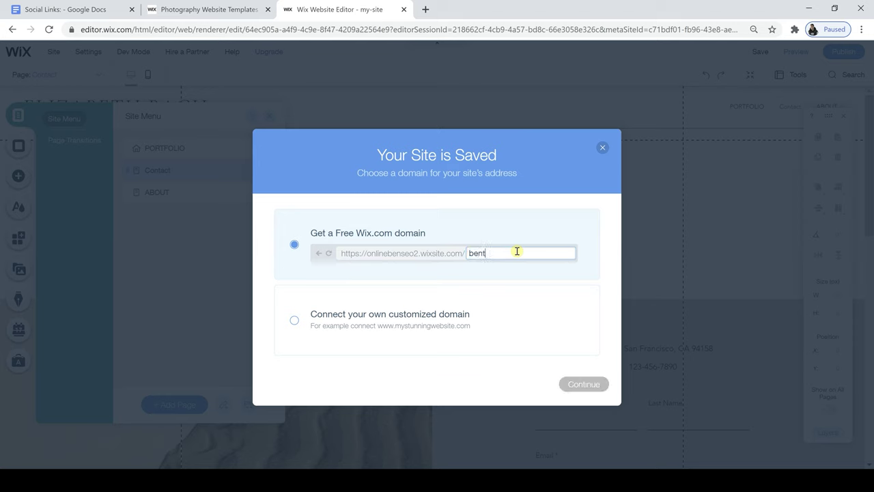
pyautogui.write('aylor')
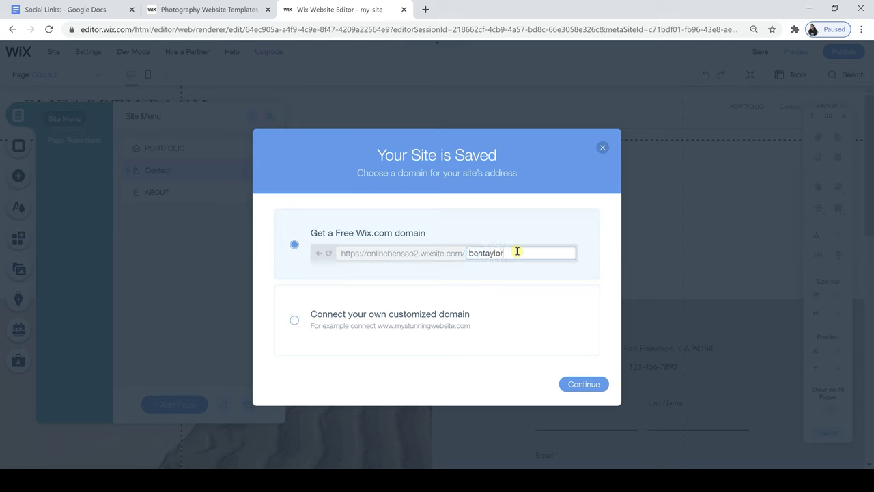
pyautogui.write('photography')
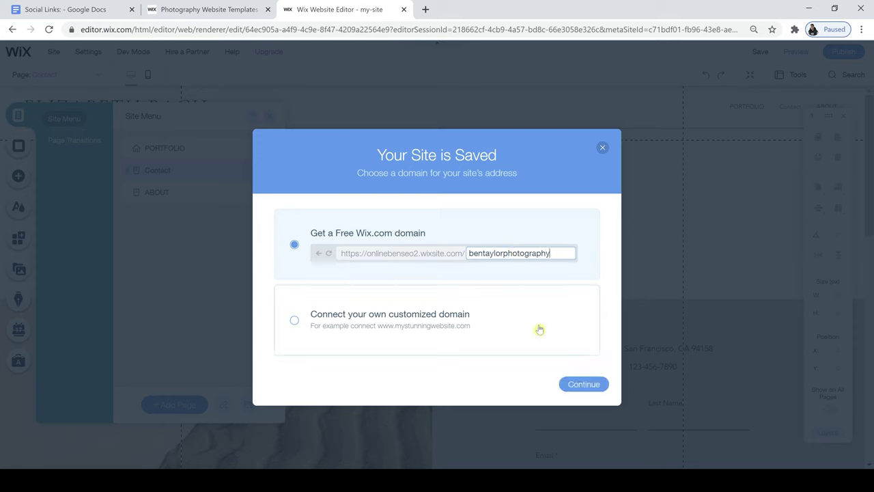
pyautogui.click(585, 384)
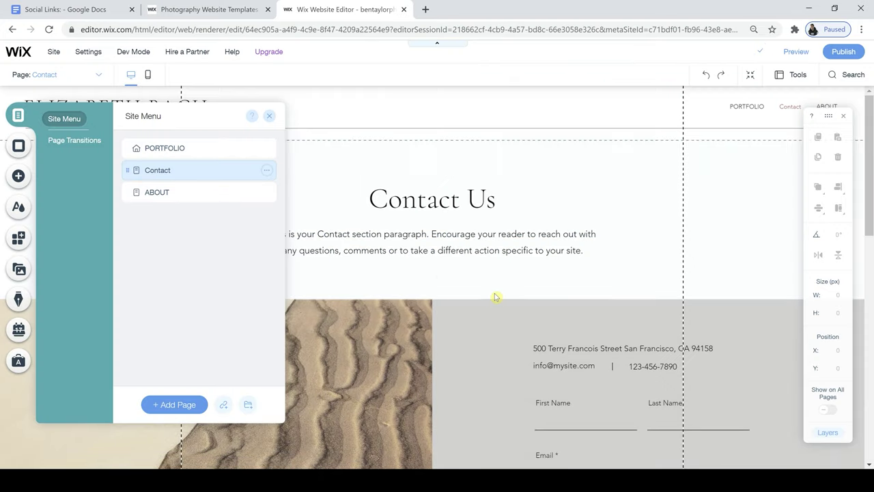
# Step: Rename the new Contact page as CONTACT in capital letters
pyautogui.write('CON')
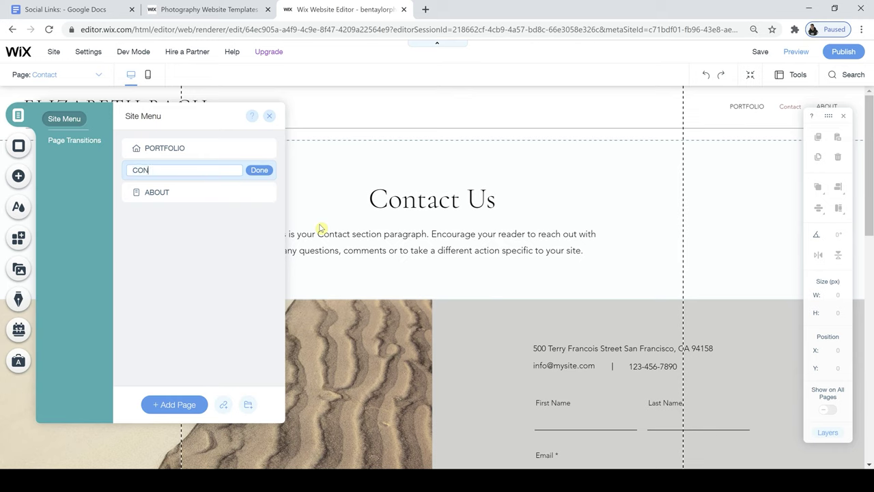
pyautogui.write('TACT')
pyautogui.click(259, 169)
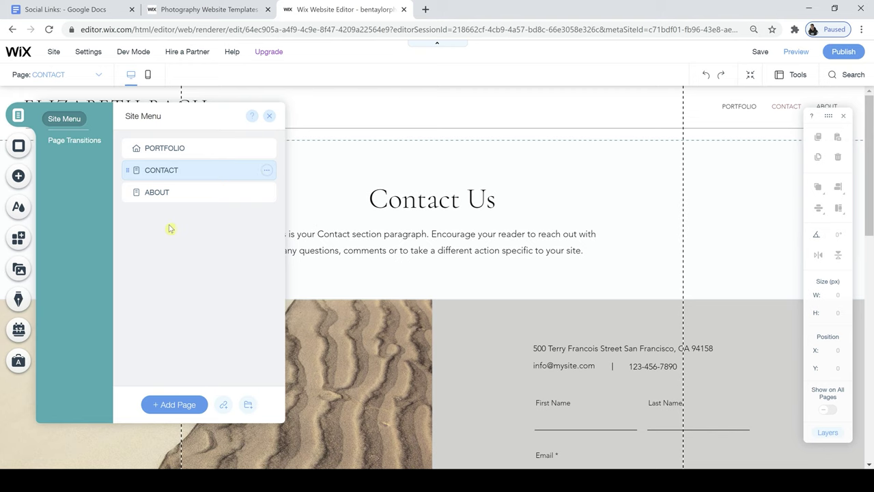
# Step: Open the PORTFOLIO page without the site menu covering it and examine its photo gallery
pyautogui.click(156, 149)
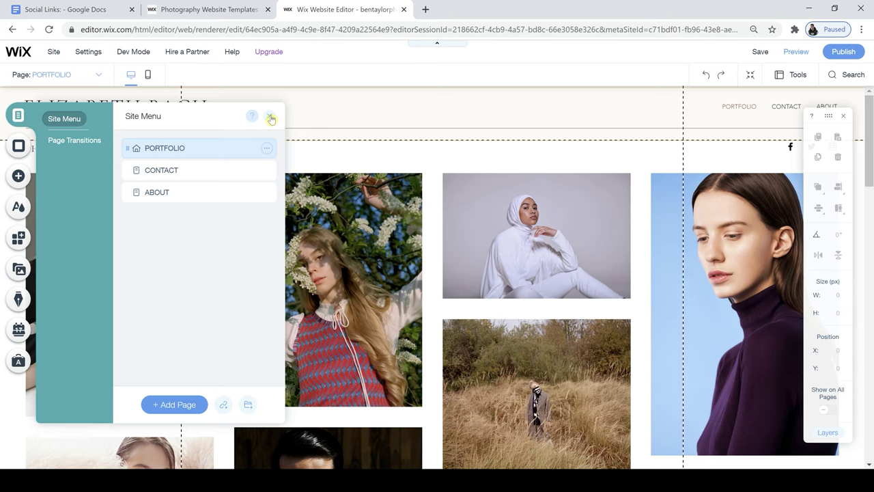
pyautogui.click(271, 118)
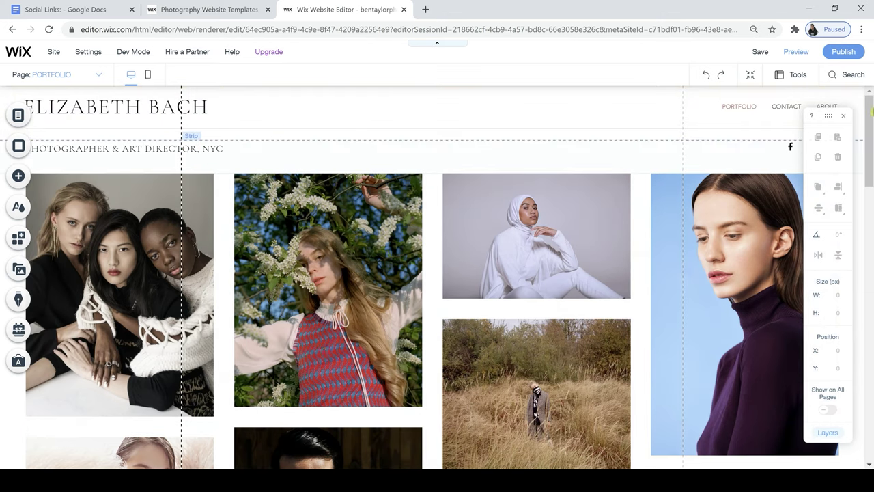
pyautogui.scroll(-1, 873, 117)
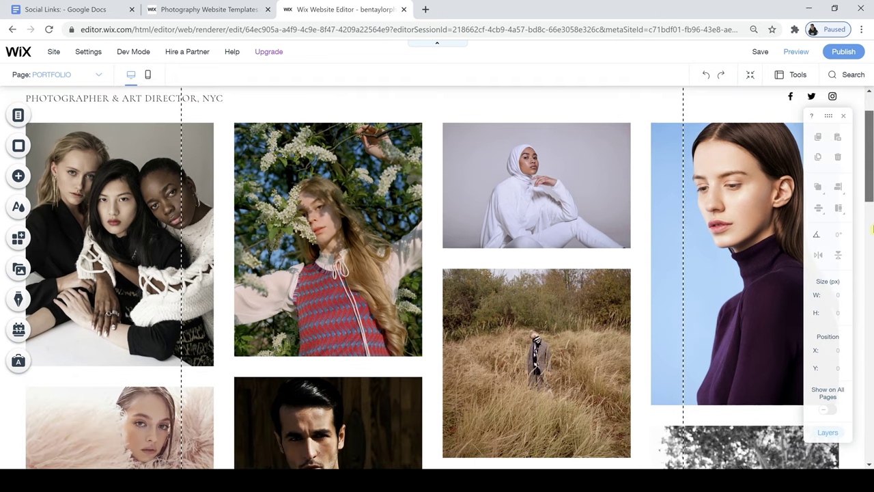
pyautogui.click(872, 249)
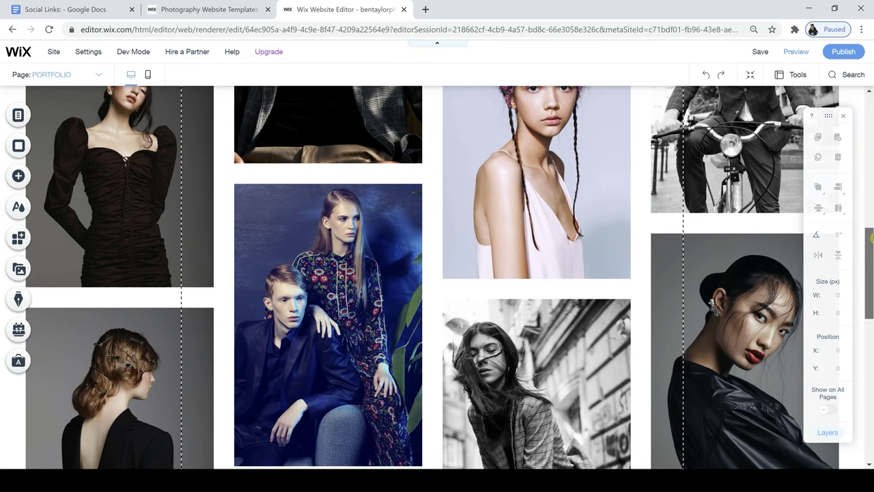
pyautogui.click(863, 144)
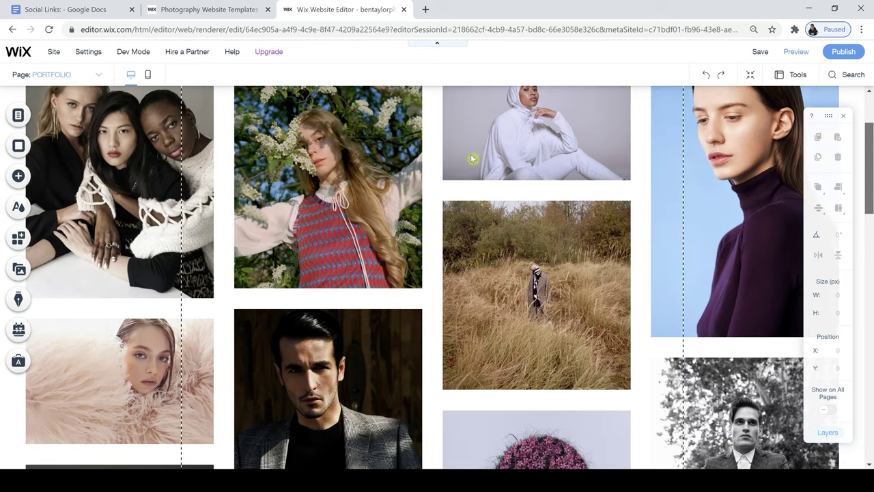
pyautogui.scroll(2, 157, 108)
pyautogui.click(157, 108)
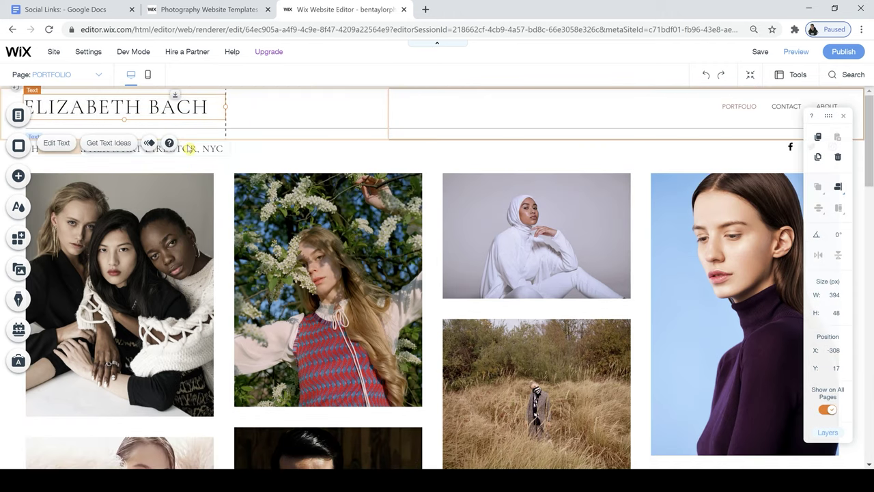
pyautogui.click(188, 149)
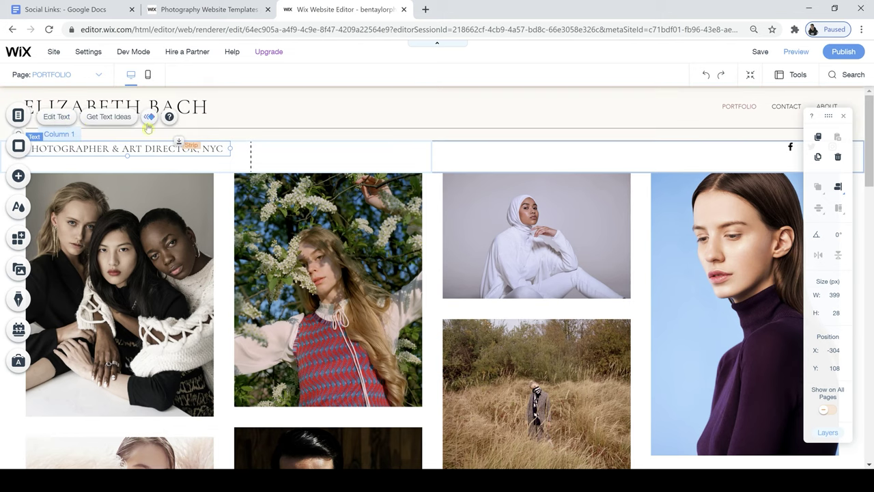
pyautogui.click(274, 254)
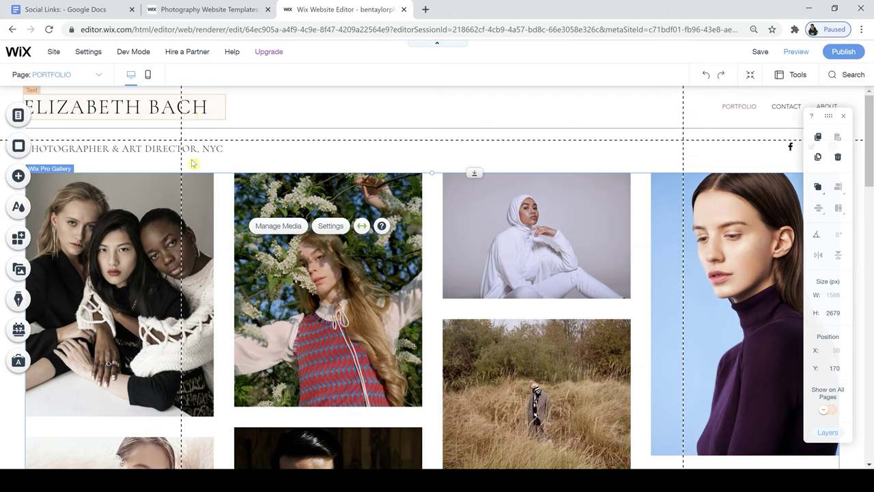
# Step: Open the site title in the header for text editing and set its font to Lobster
pyautogui.click(120, 103)
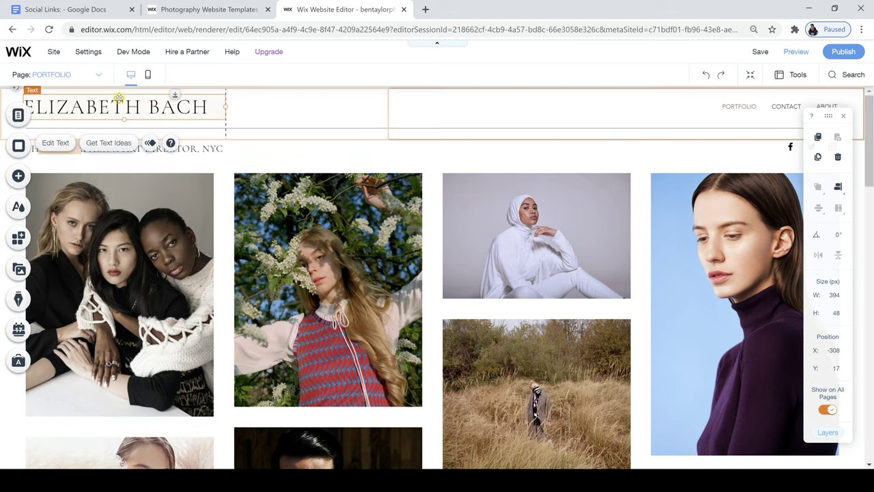
pyautogui.click(56, 144)
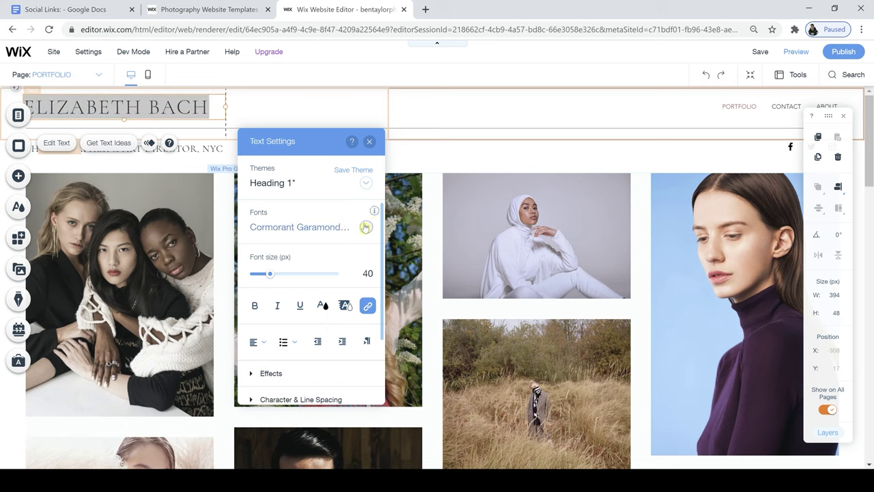
pyautogui.click(367, 227)
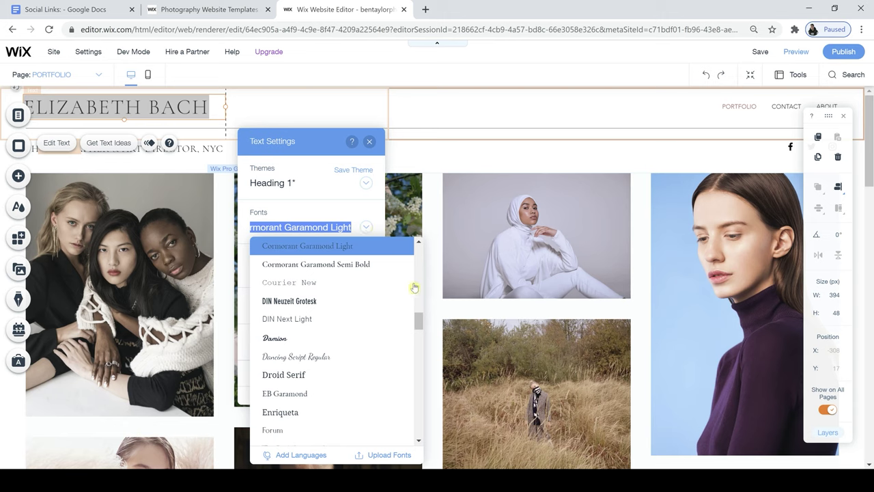
pyautogui.moveTo(420, 326); pyautogui.dragTo(420, 361)
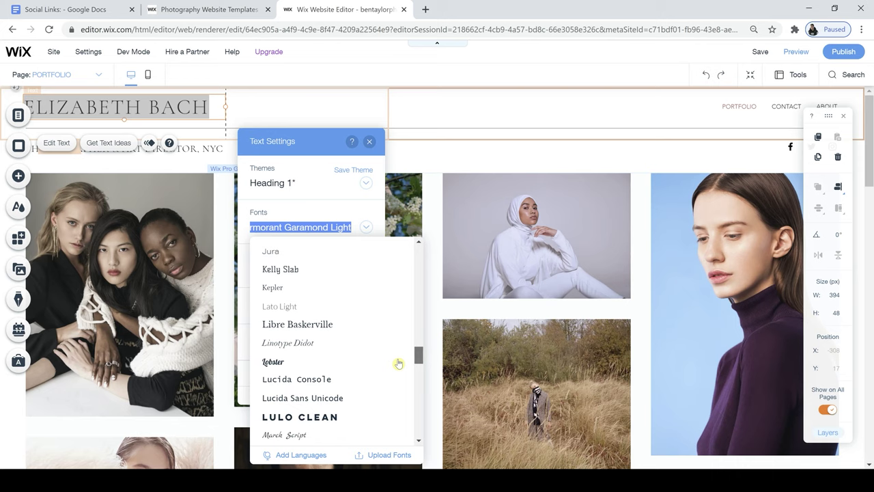
pyautogui.scroll(-1, 398, 363)
pyautogui.click(273, 312)
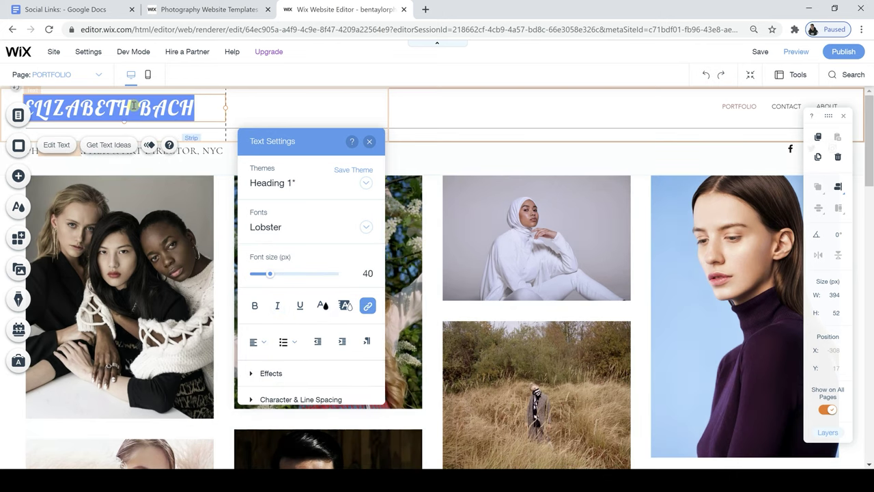
# Step: Try the Reklame Script and Sarina fonts on the header's site title
pyautogui.click(367, 228)
pyautogui.scroll(-1, 418, 367)
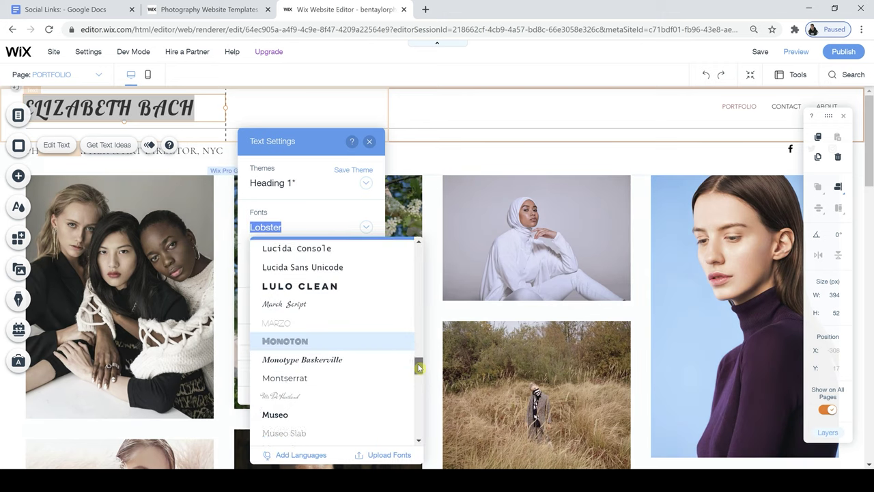
pyautogui.moveTo(418, 368); pyautogui.dragTo(418, 409)
pyautogui.press('Escape')
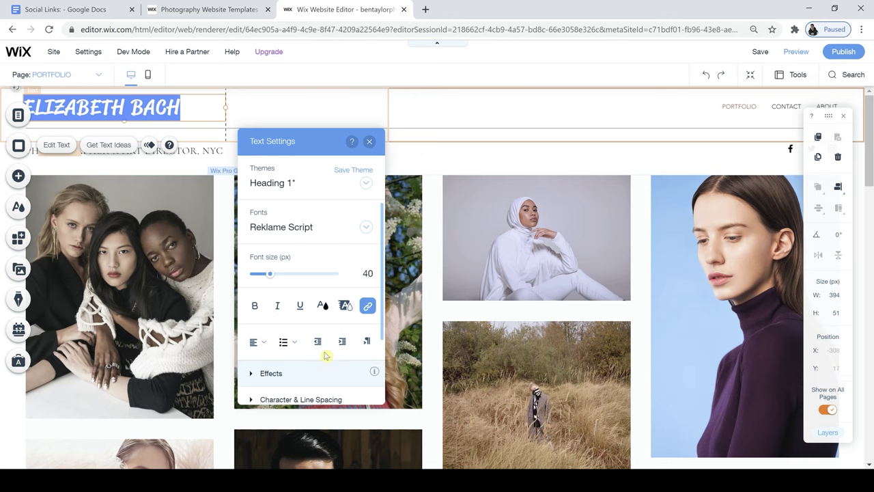
pyautogui.click(367, 227)
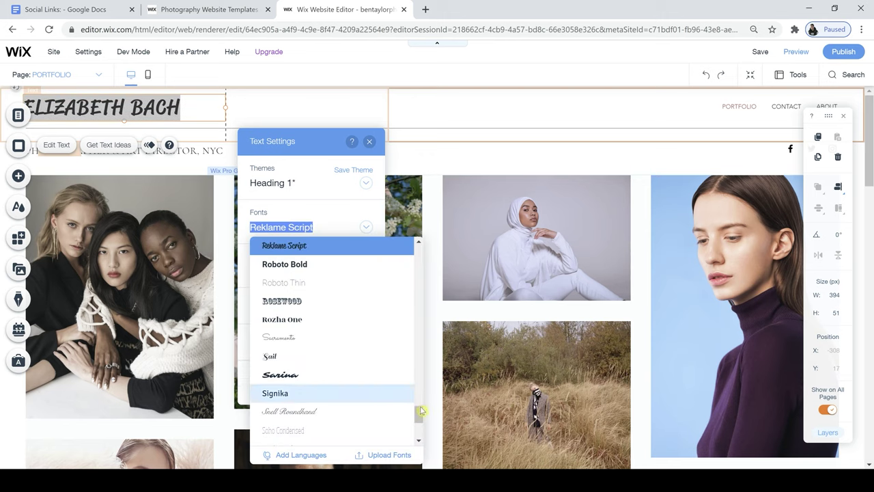
pyautogui.moveTo(420, 414); pyautogui.dragTo(420, 423)
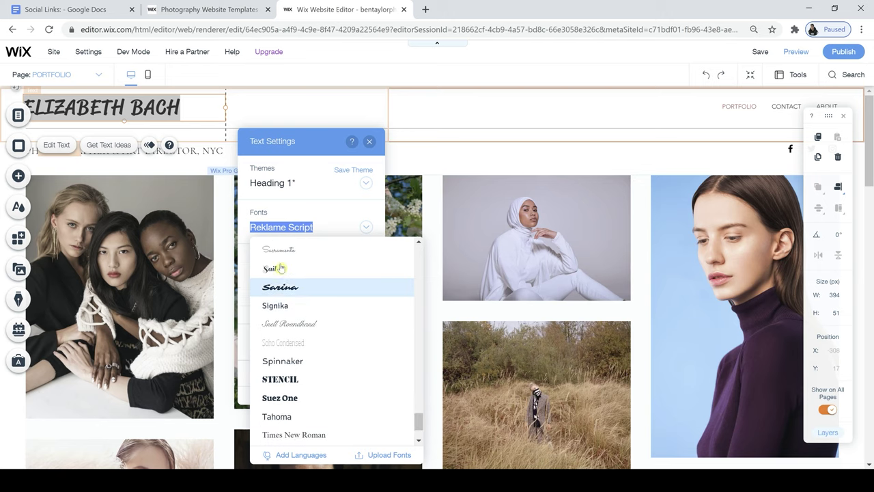
pyautogui.click(282, 288)
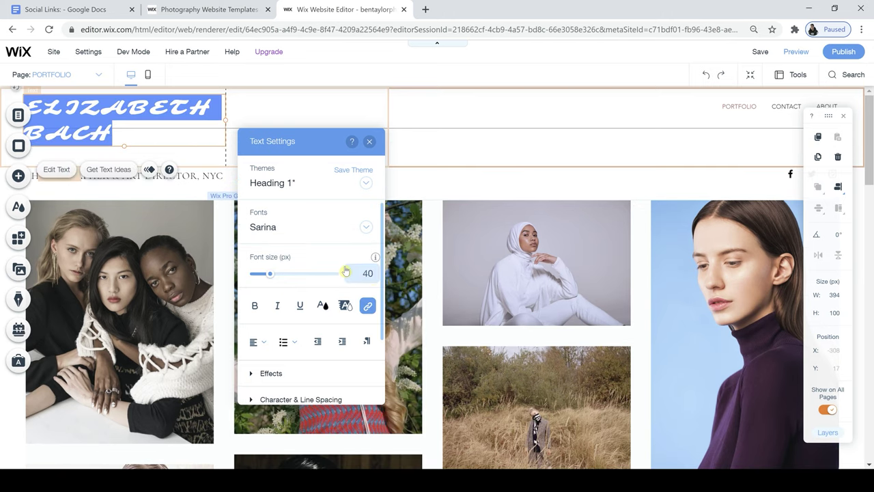
# Step: Set the font of the header's site title to Damion
pyautogui.click(367, 230)
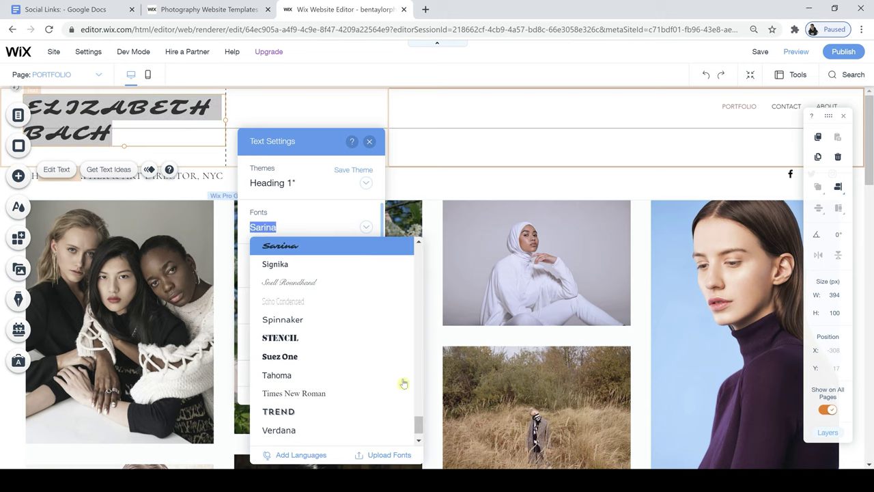
pyautogui.scroll(-1, 417, 426)
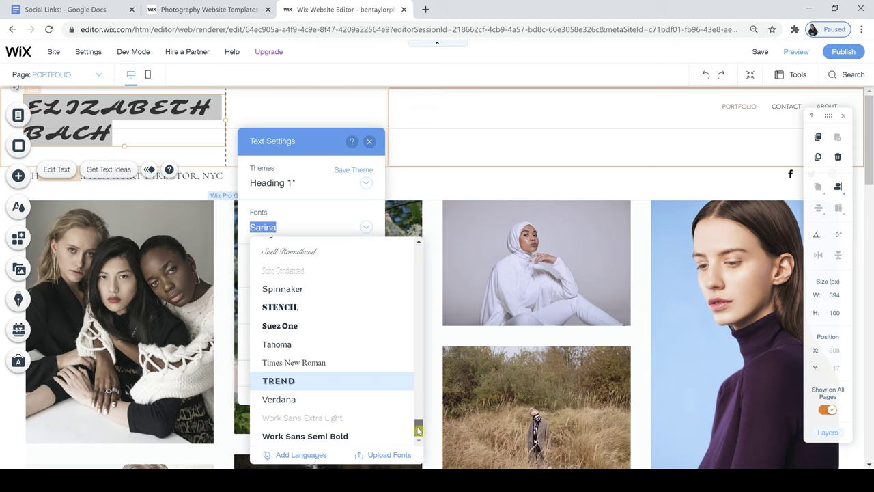
pyautogui.moveTo(418, 433); pyautogui.dragTo(423, 330)
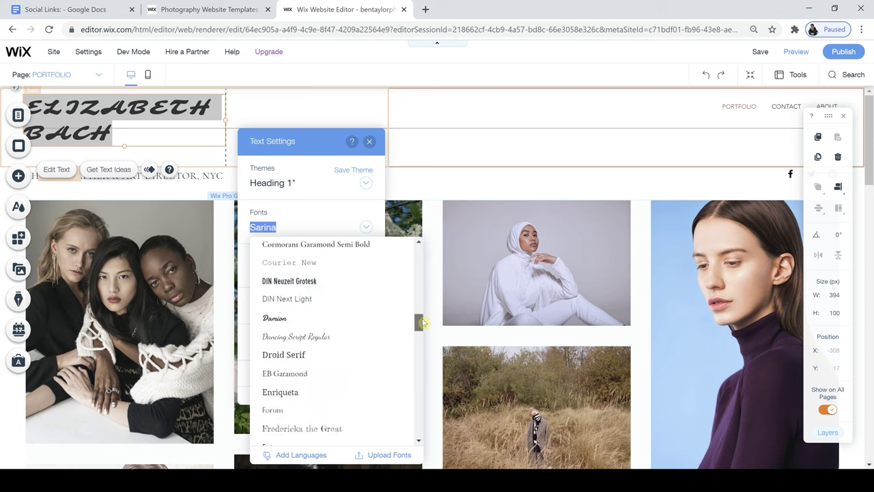
pyautogui.click(315, 327)
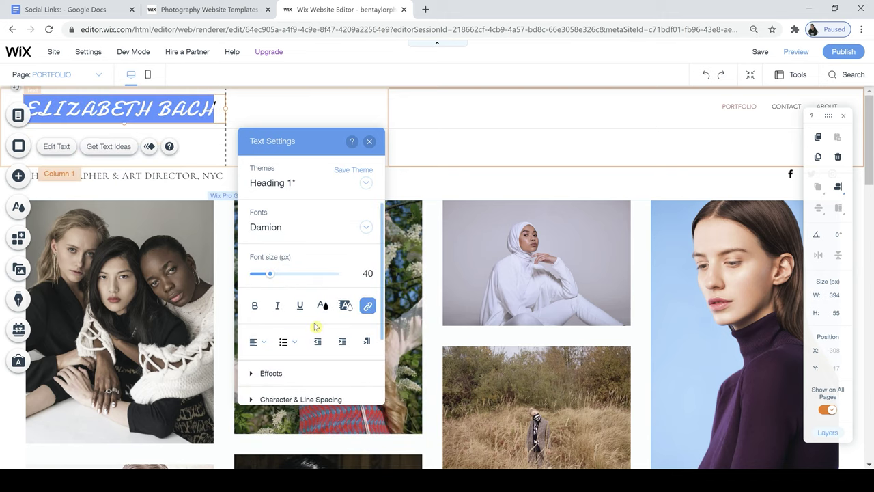
# Step: Replace the site title's text with the photographer's full name and set its font size to 45 px
pyautogui.write('B')
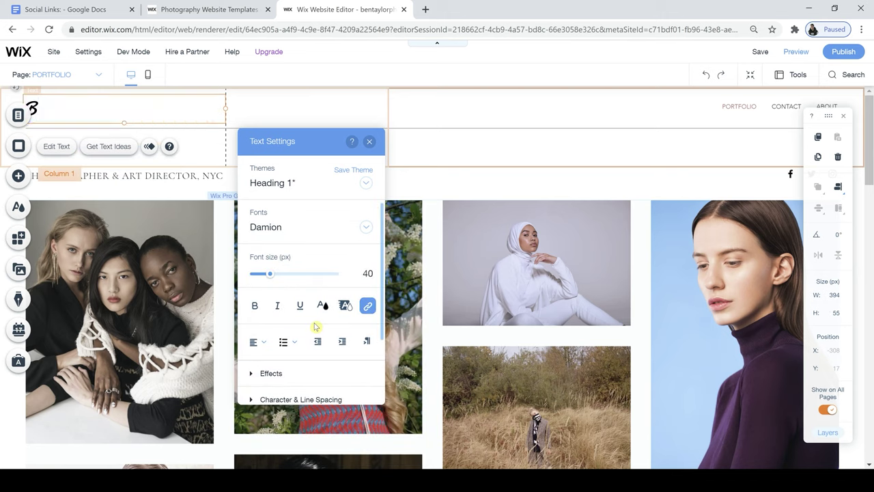
pyautogui.write('en Taylor')
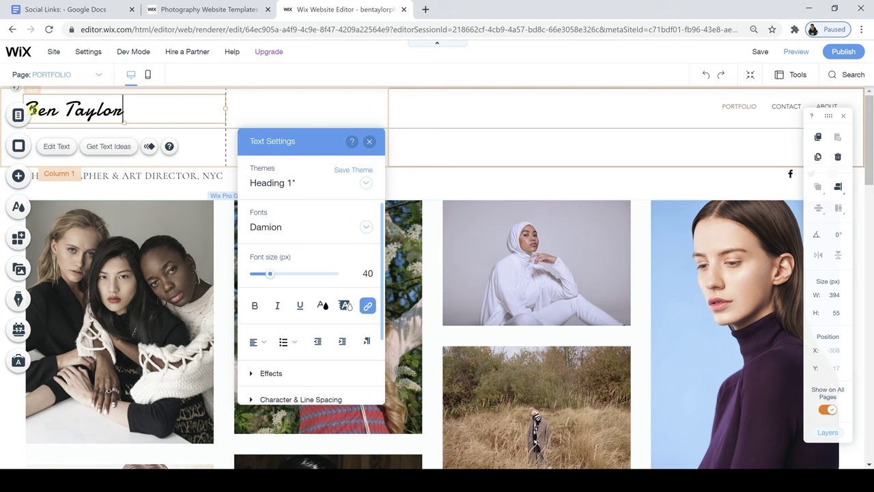
pyautogui.hotkey('ctrl', 'a')
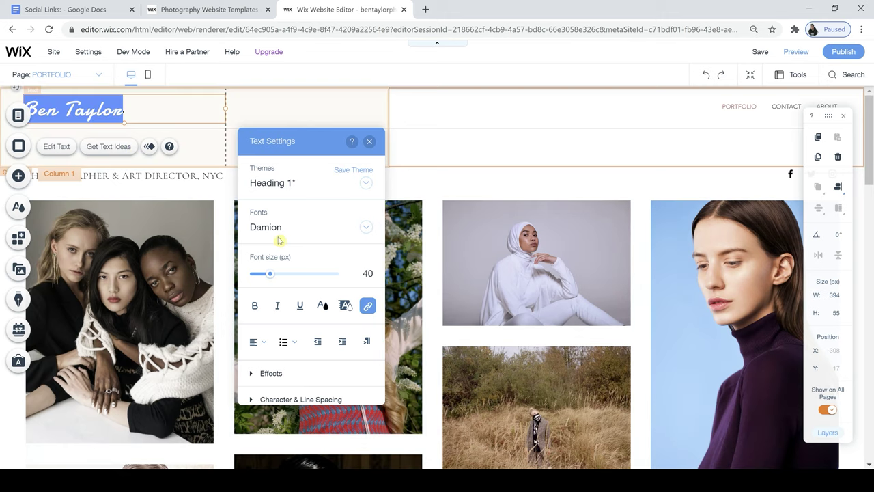
pyautogui.moveTo(270, 274); pyautogui.dragTo(272, 274)
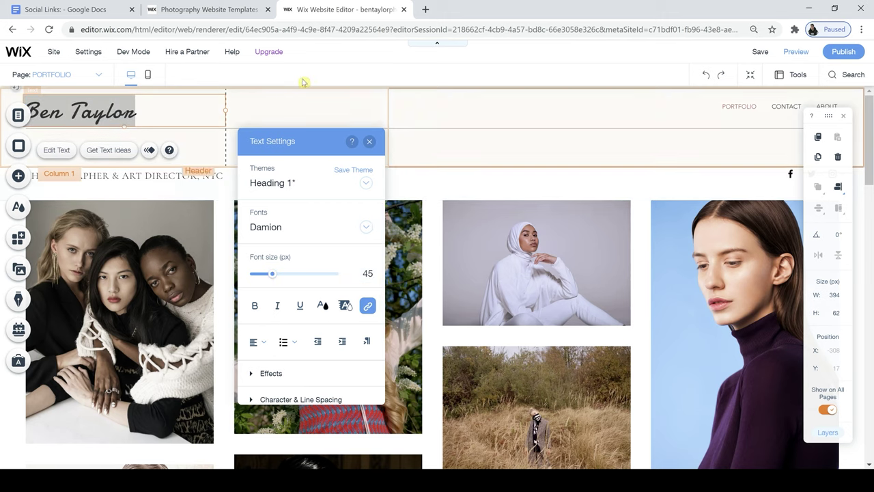
# Step: Colour the site title with the dark navy blue from the site colors and finish its text settings
pyautogui.click(319, 308)
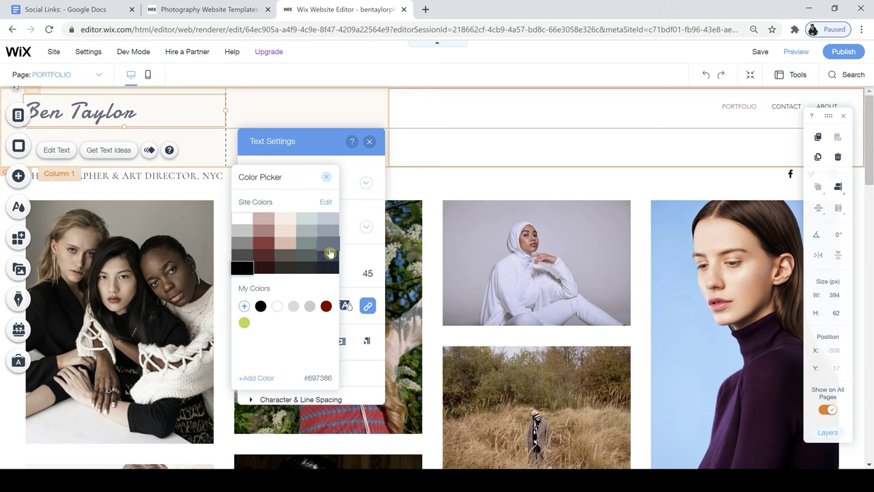
pyautogui.click(330, 257)
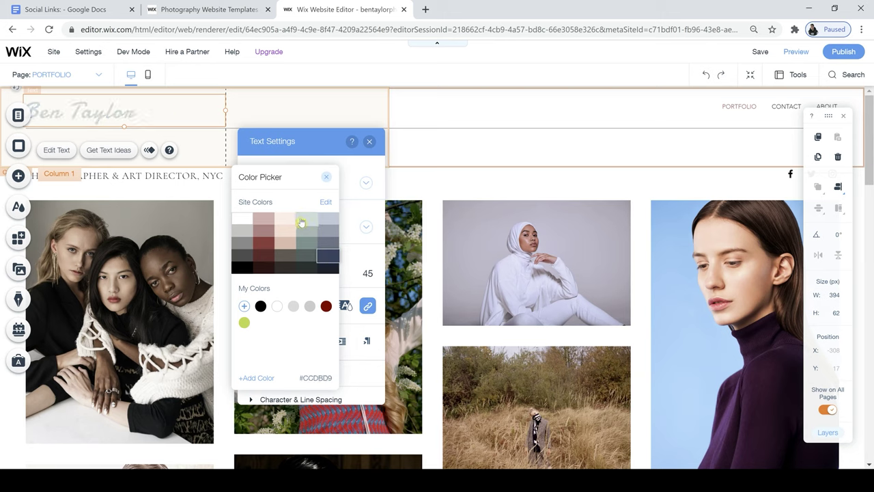
pyautogui.click(370, 142)
pyautogui.click(370, 142)
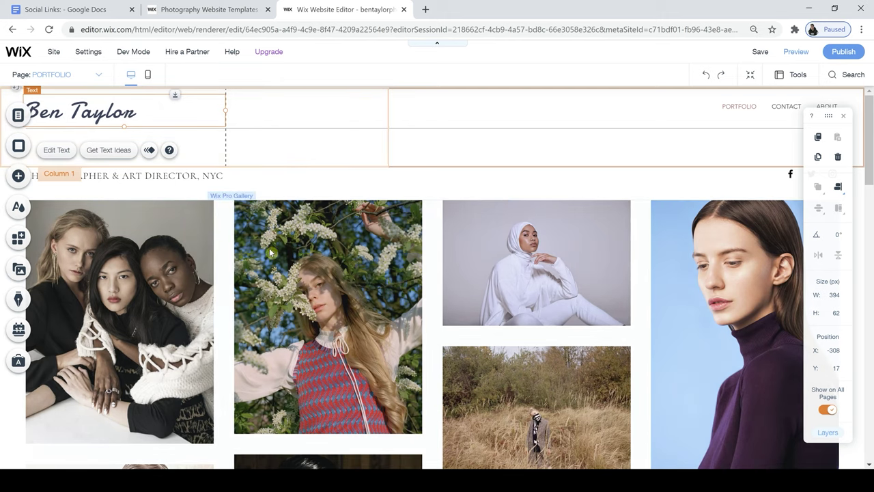
# Step: Set the font of the tagline under the header to DIN Next Light and replace its text with "Natural Light Photographer"
pyautogui.click(127, 178)
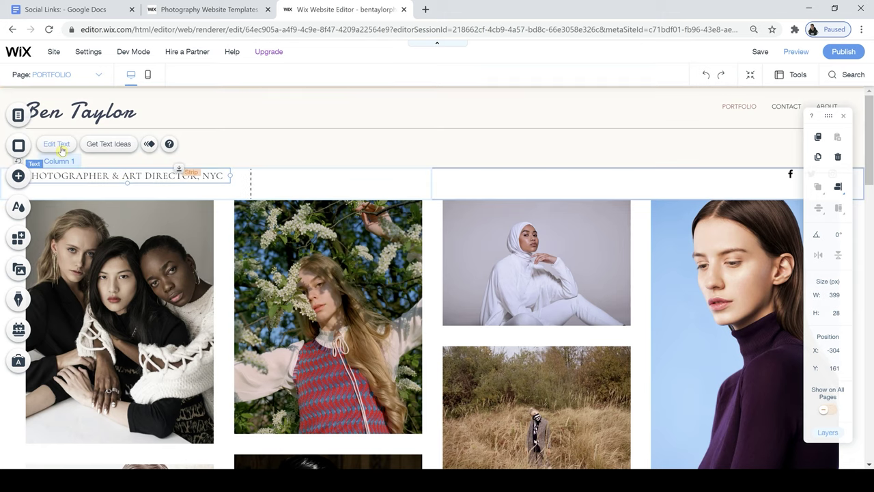
pyautogui.click(60, 145)
pyautogui.click(370, 227)
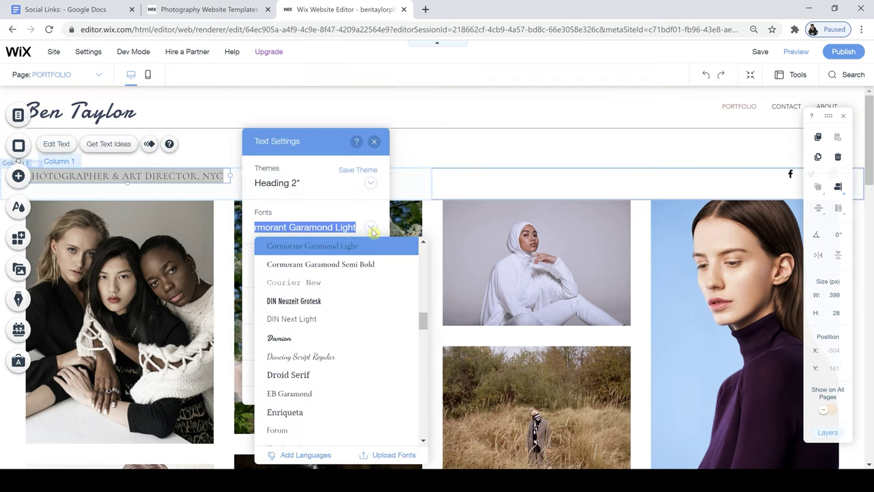
pyautogui.click(333, 321)
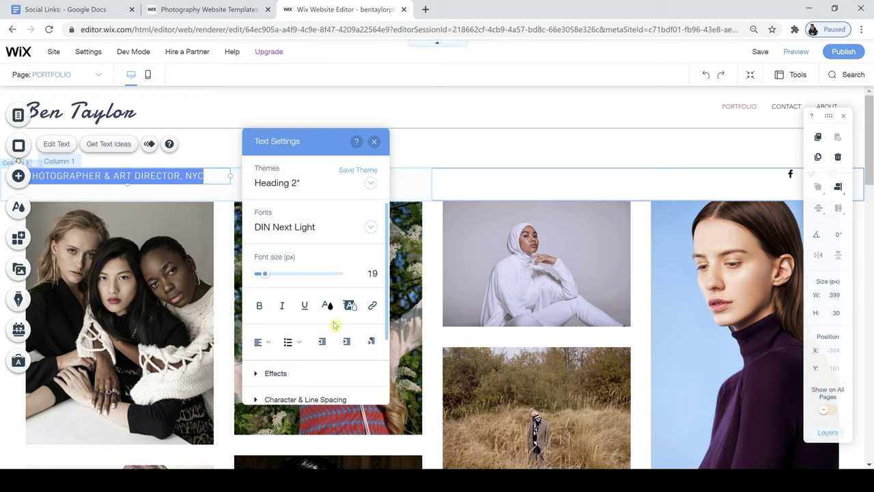
pyautogui.press('BackSpace')
pyautogui.write('Natural L')
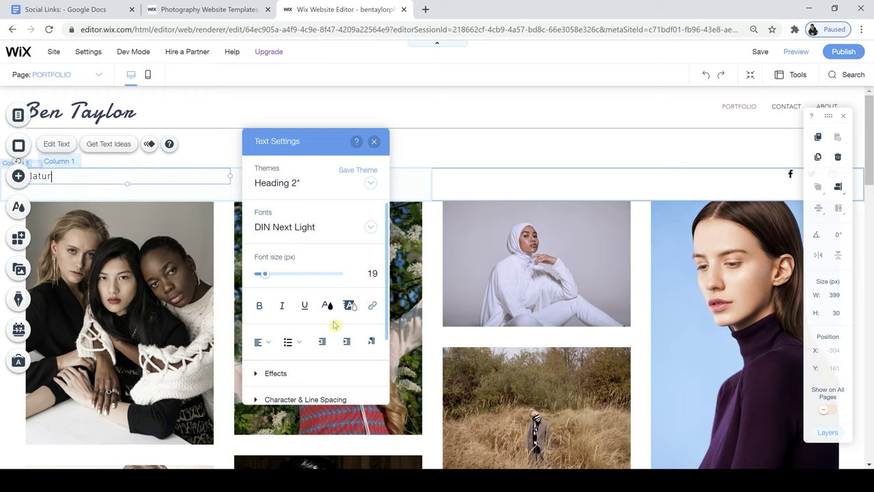
pyautogui.write('ight Photographer')
pyautogui.press('Escape')
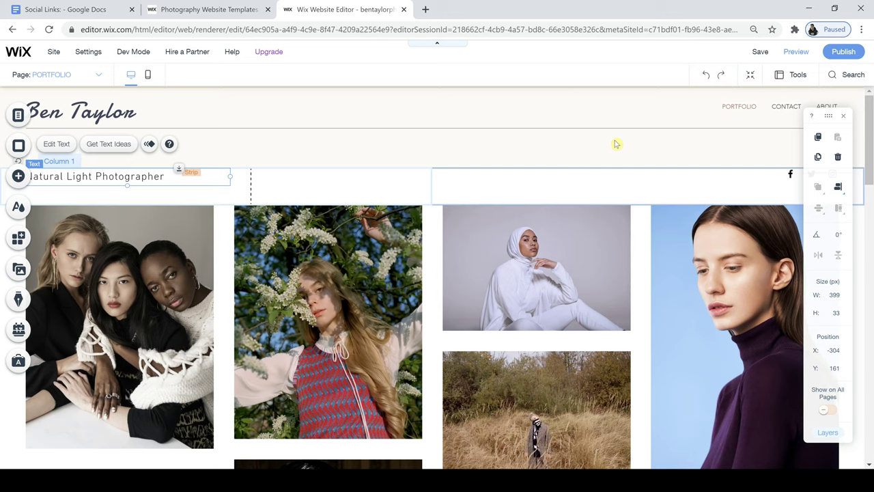
# Step: Examine the mobile version of the PORTFOLIO page, including its menu icon
pyautogui.click(147, 78)
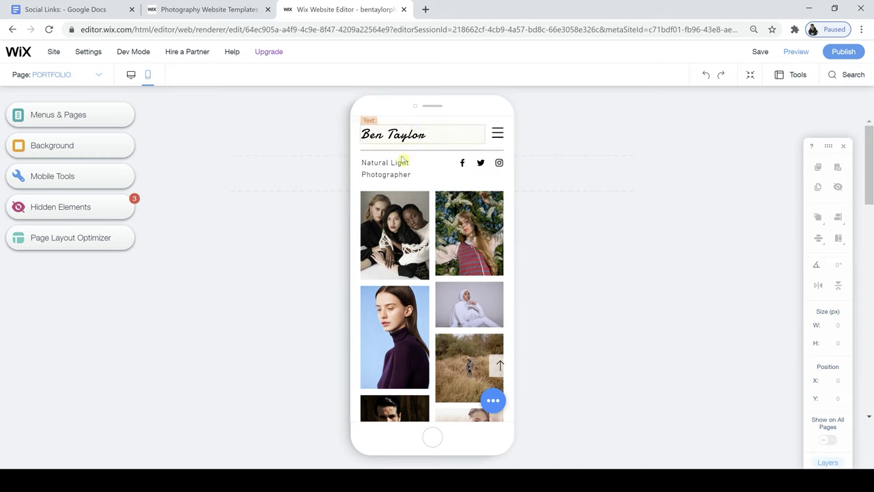
pyautogui.click(499, 132)
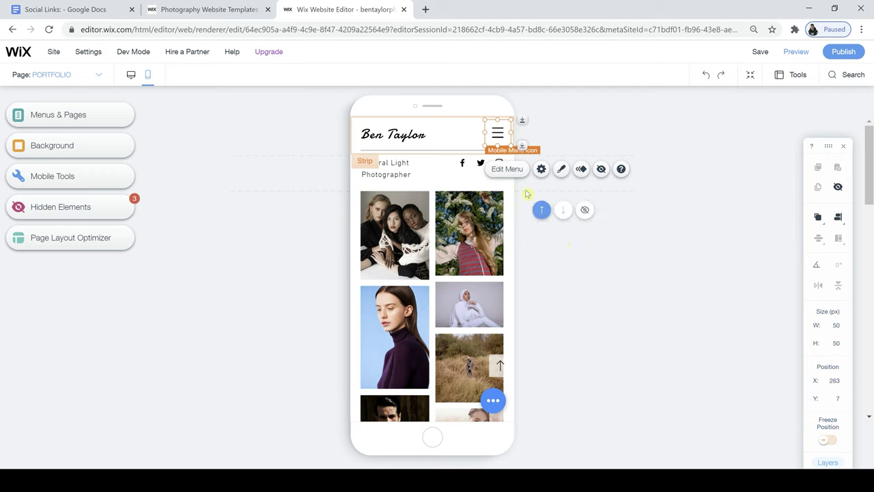
pyautogui.click(583, 266)
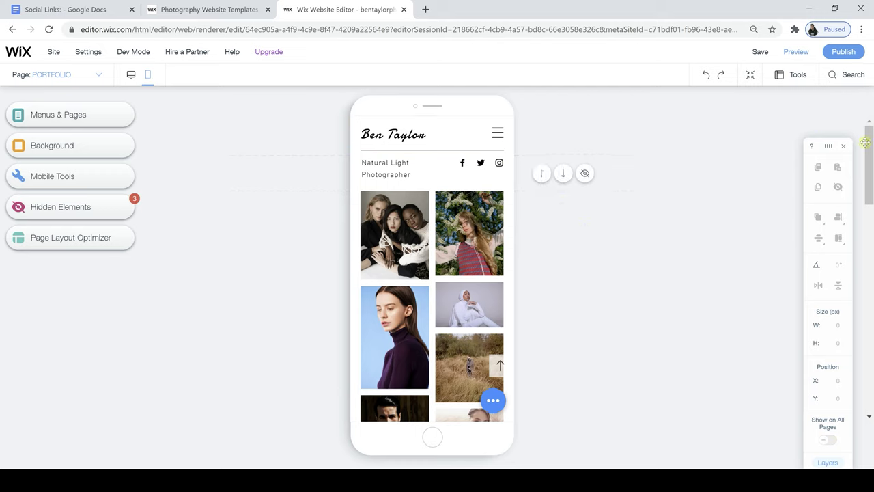
pyautogui.moveTo(871, 154); pyautogui.dragTo(843, 128)
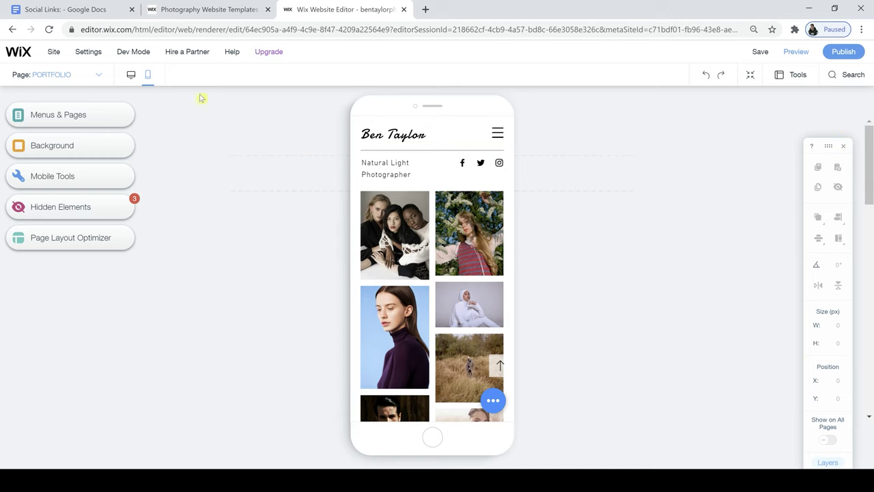
# Step: Return to the desktop version and move the floating editing toolbar down, clear of the page menu and social icons
pyautogui.click(130, 76)
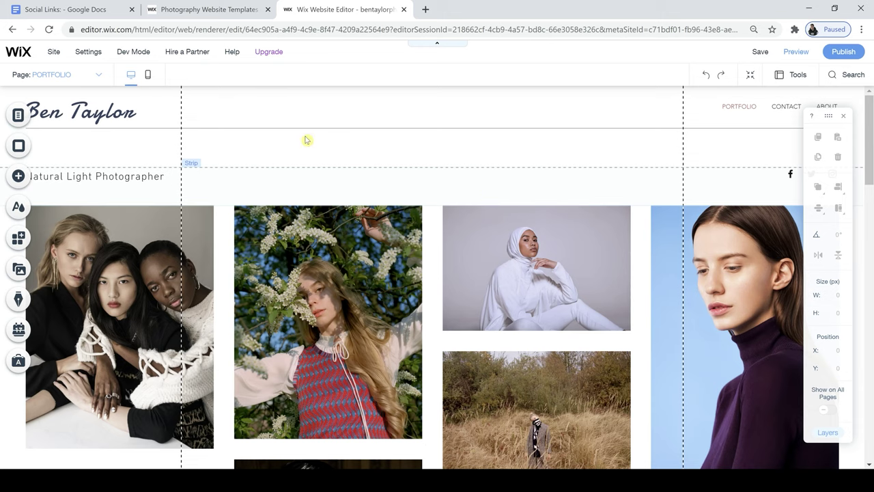
pyautogui.moveTo(827, 116); pyautogui.dragTo(807, 239)
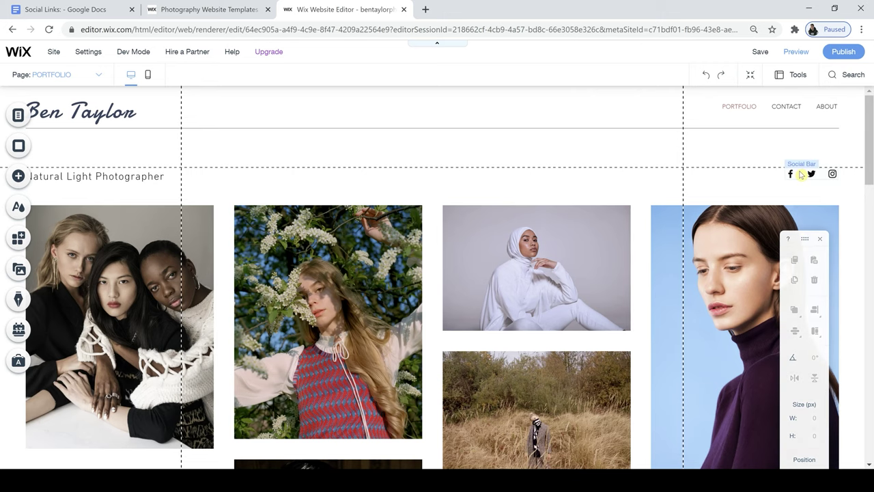
# Step: Open the social bar's link settings and remove the Twitter icon
pyautogui.click(800, 174)
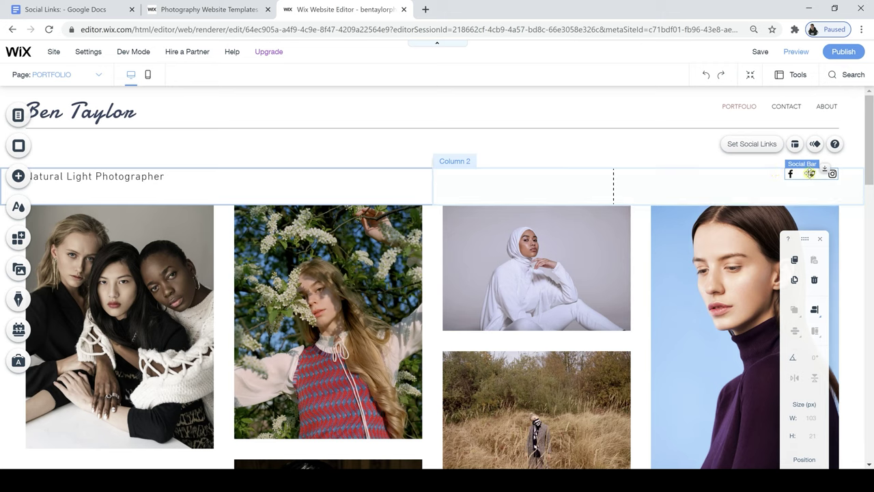
pyautogui.click(762, 148)
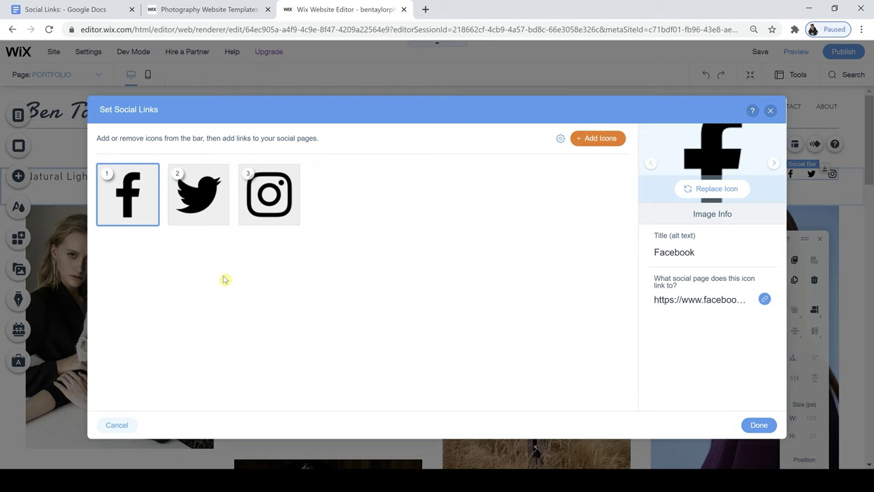
pyautogui.moveTo(207, 198)
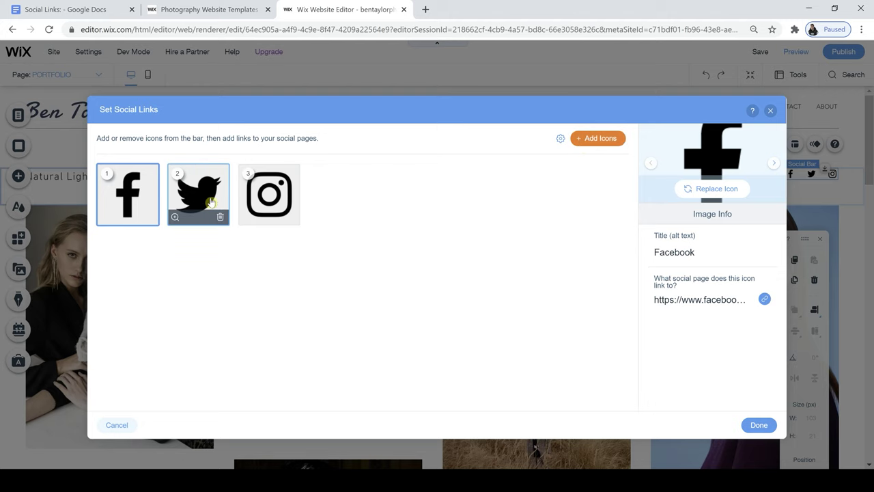
pyautogui.click(221, 219)
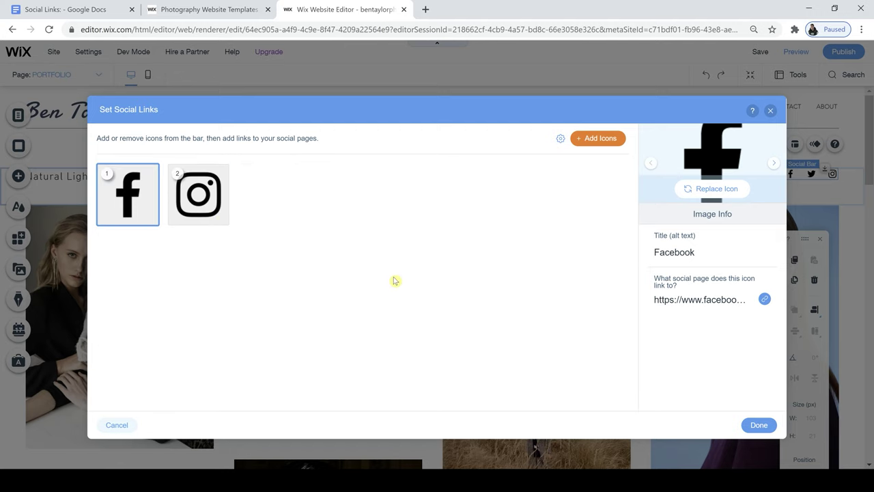
pyautogui.moveTo(117, 205)
pyautogui.click(765, 300)
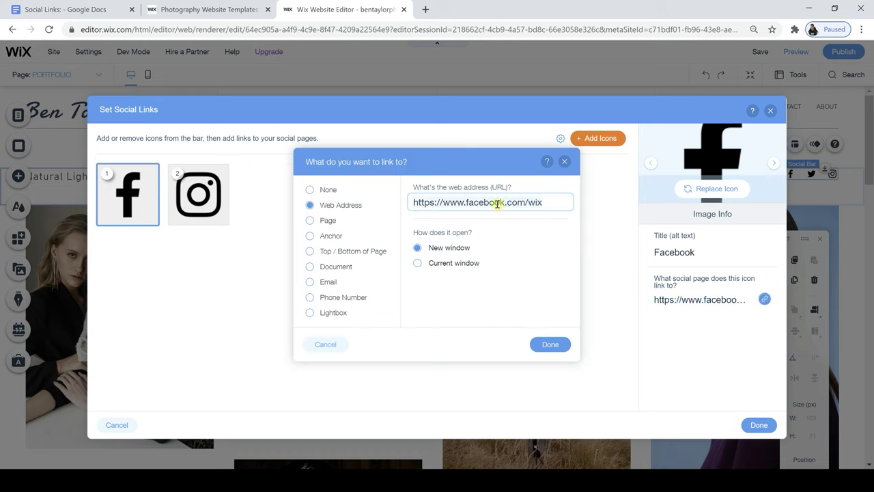
pyautogui.click(96, 13)
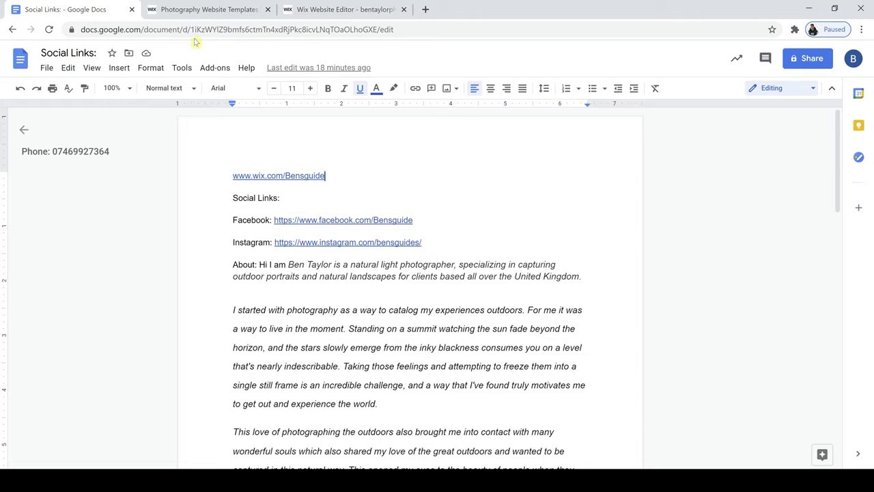
pyautogui.moveTo(418, 218); pyautogui.dragTo(273, 220)
pyautogui.hotkey('ctrl', 'c')
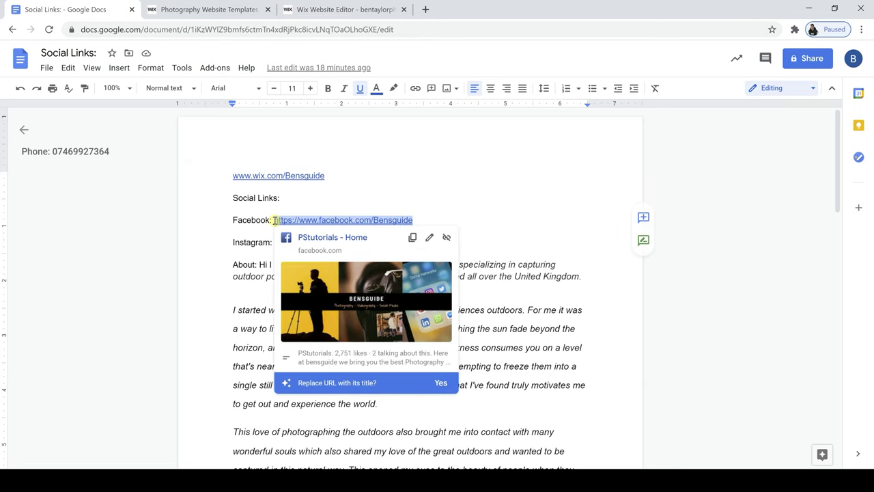
pyautogui.click(305, 7)
pyautogui.hotkey('ctrl', 'a')
pyautogui.hotkey('ctrl', 'v')
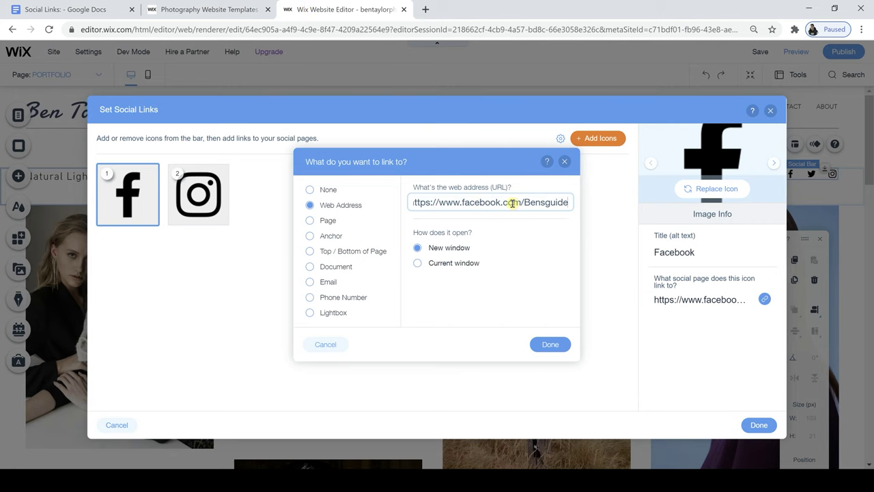
pyautogui.click(544, 347)
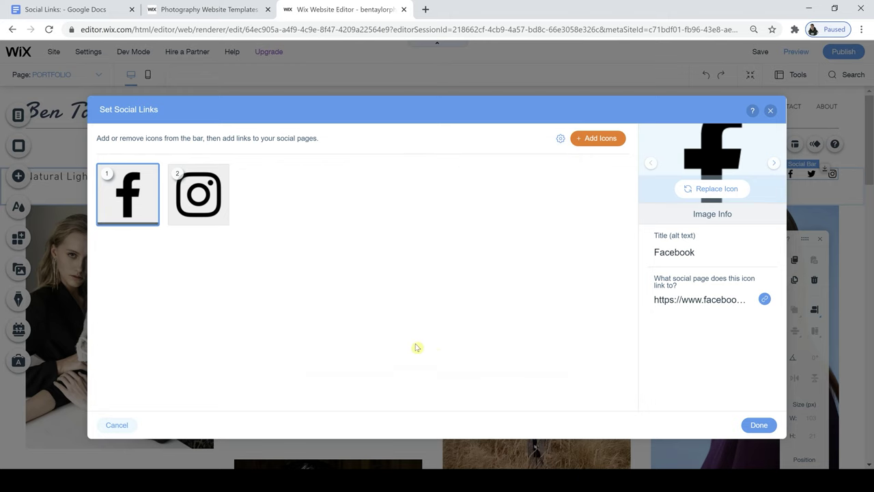
pyautogui.click(194, 199)
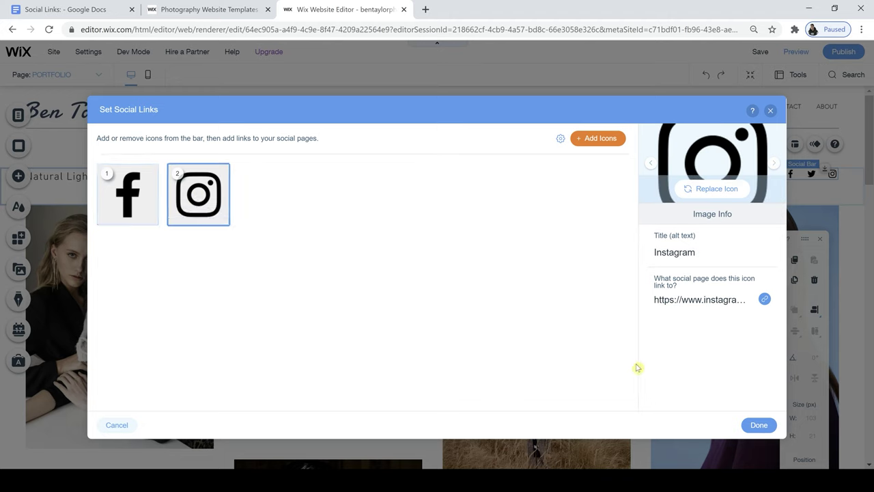
pyautogui.click(765, 300)
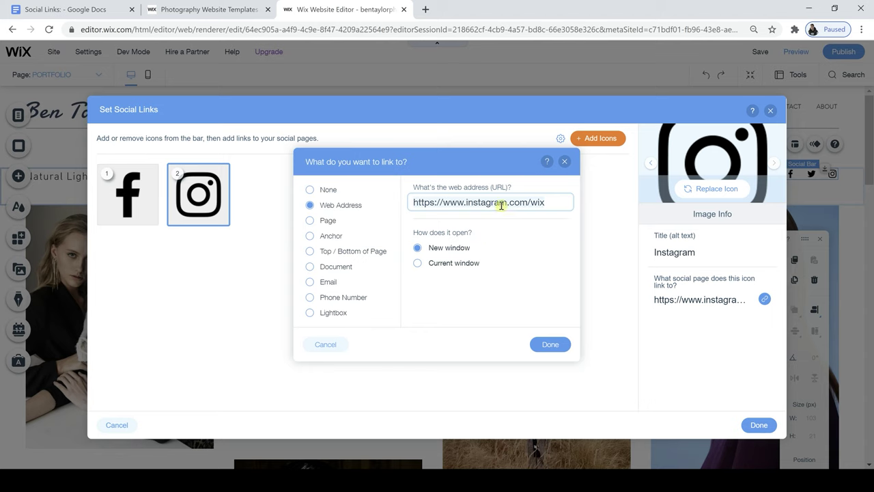
pyautogui.click(81, 9)
pyautogui.moveTo(422, 242); pyautogui.dragTo(279, 241)
pyautogui.hotkey('ctrl', 'c')
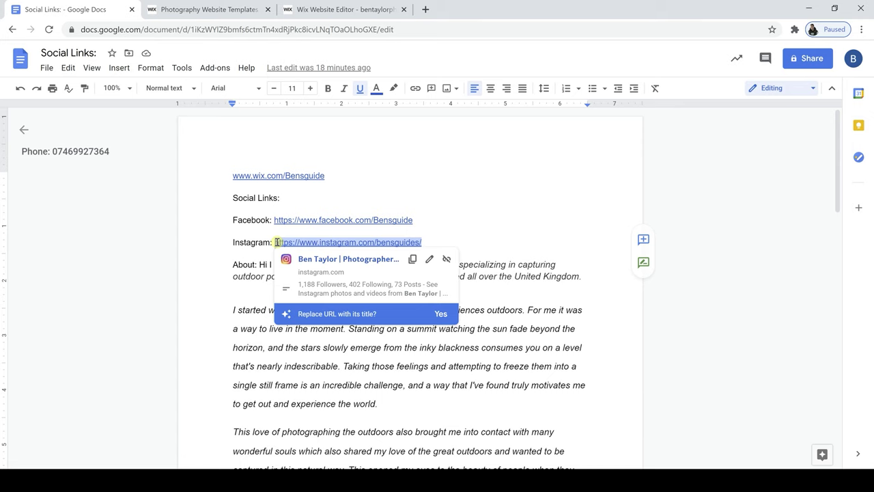
pyautogui.click(319, 10)
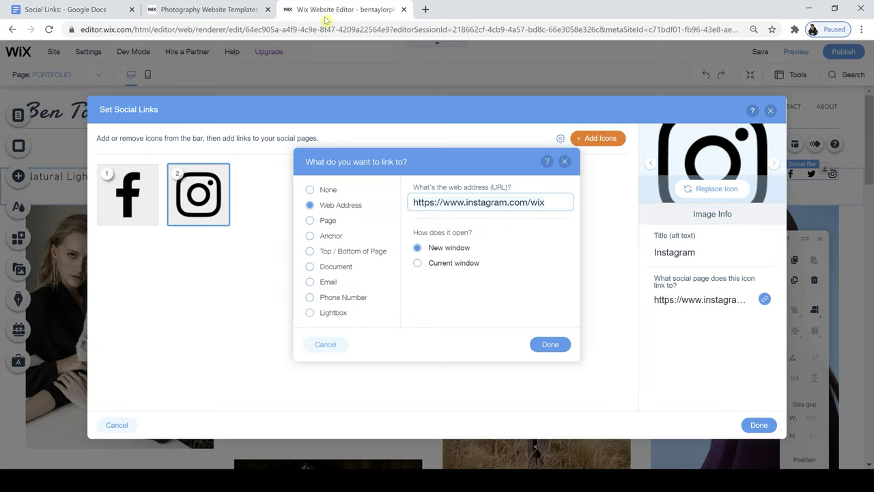
pyautogui.tripleClick(543, 199)
pyautogui.hotkey('ctrl', 'v')
pyautogui.click(547, 347)
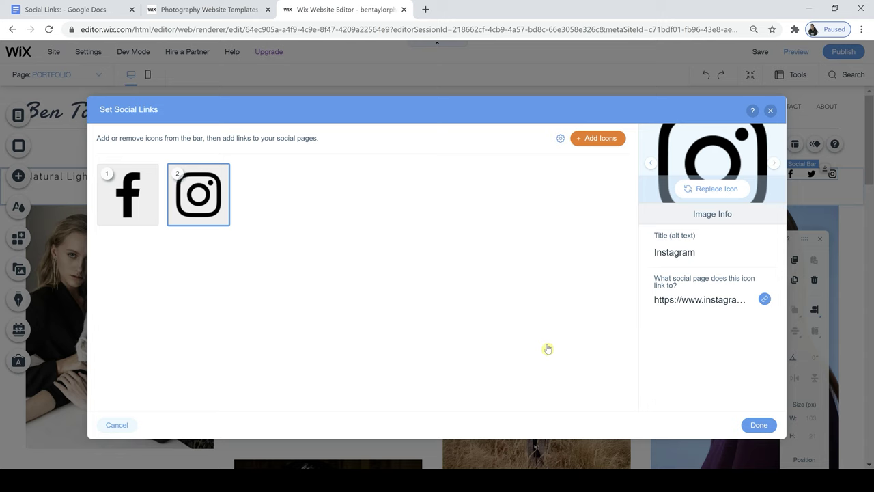
pyautogui.click(754, 425)
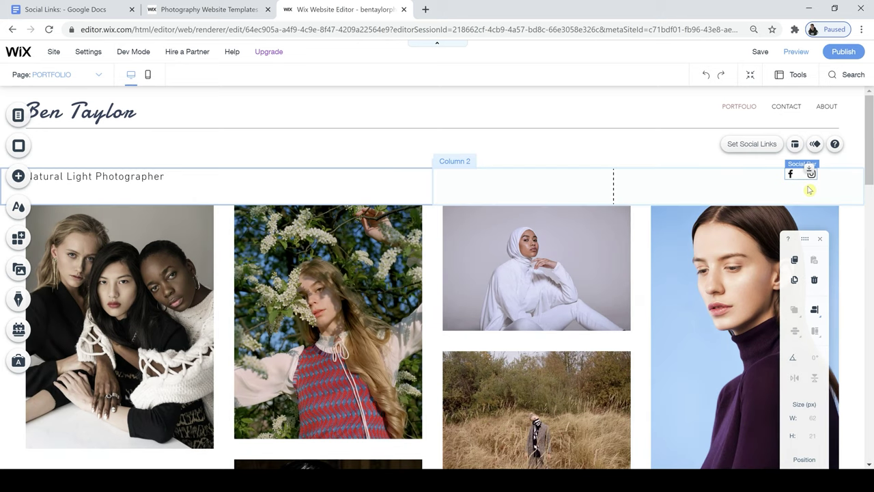
pyautogui.click(800, 186)
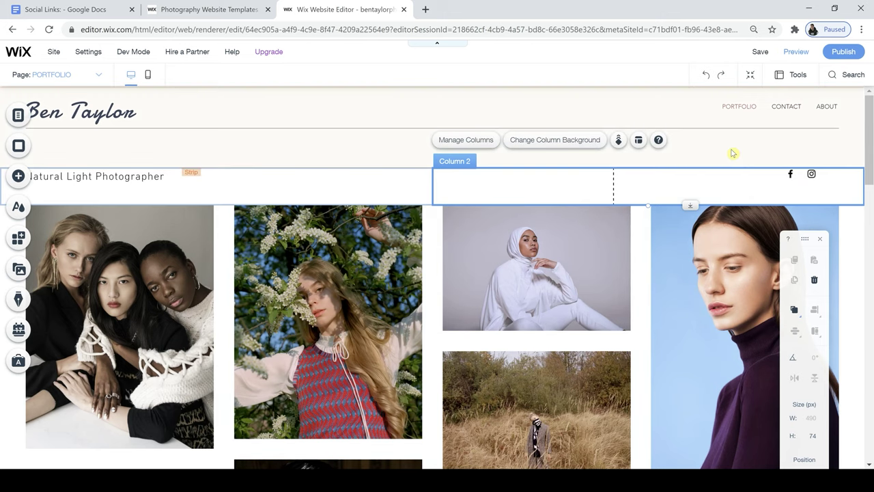
pyautogui.click(732, 153)
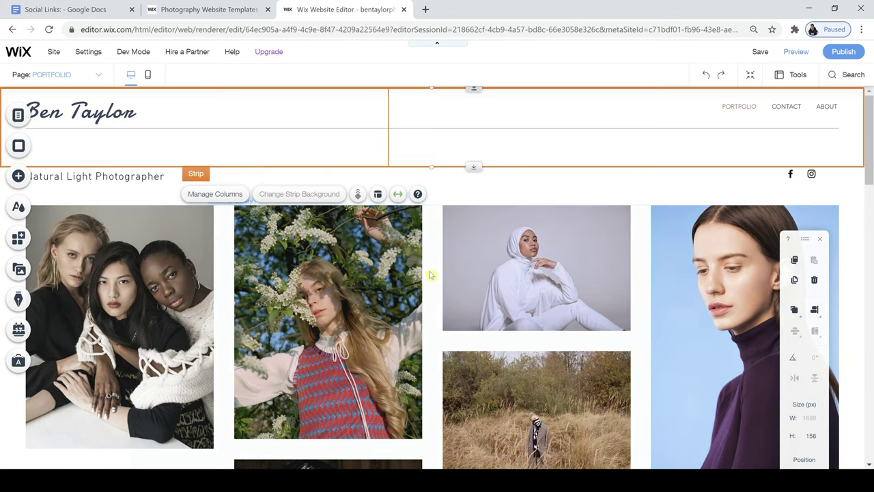
# Step: Delete all of the template images from the Pro Gallery on the PORTFOLIO page
pyautogui.click(292, 292)
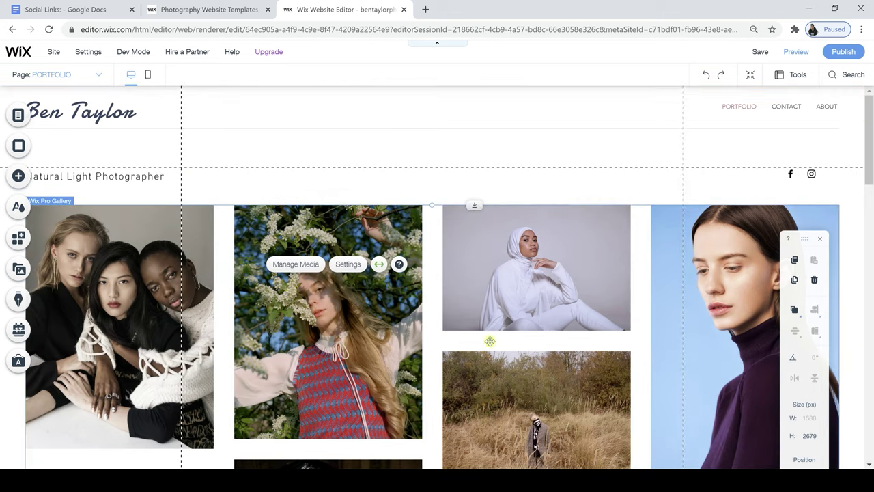
pyautogui.click(296, 265)
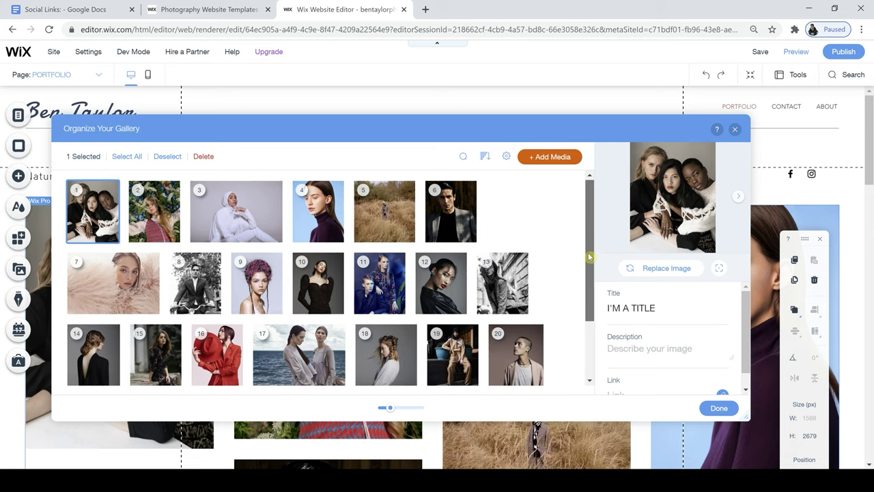
pyautogui.scroll(-2, 590, 266)
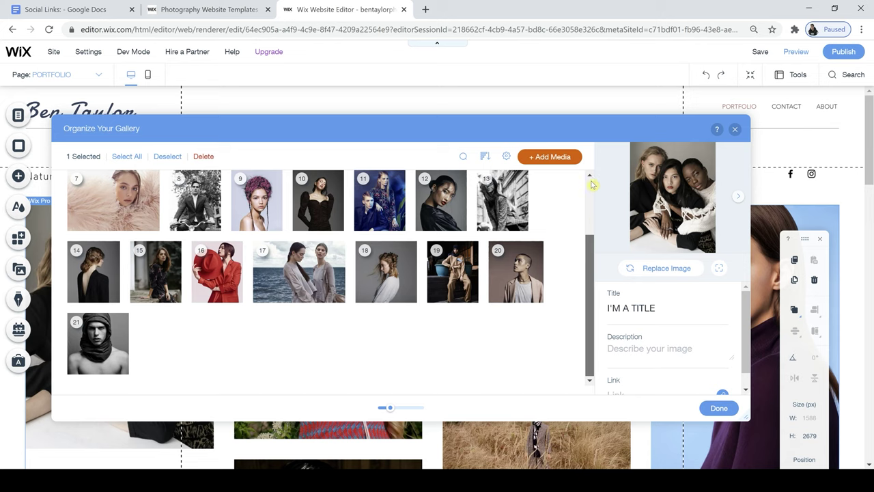
pyautogui.scroll(2, 593, 185)
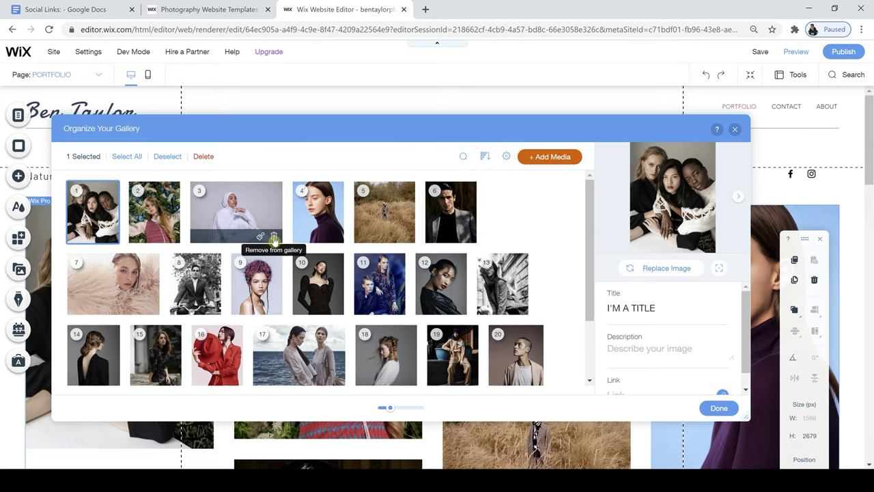
pyautogui.click(115, 159)
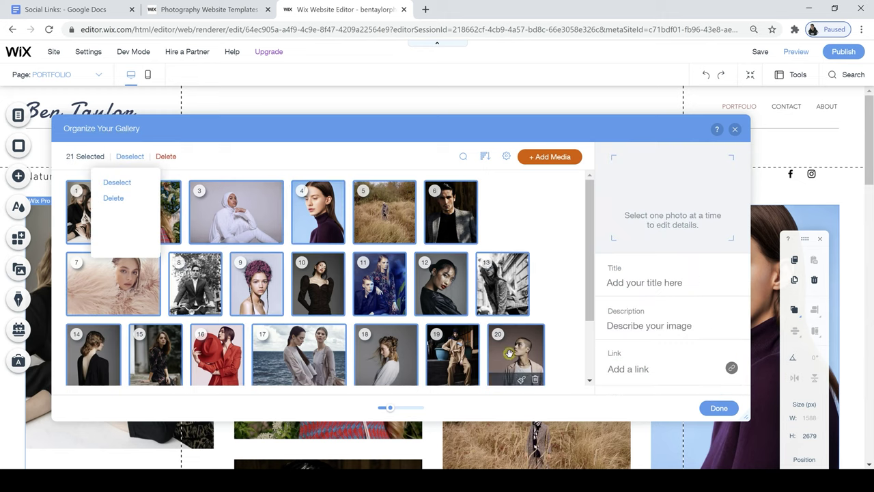
pyautogui.click(114, 198)
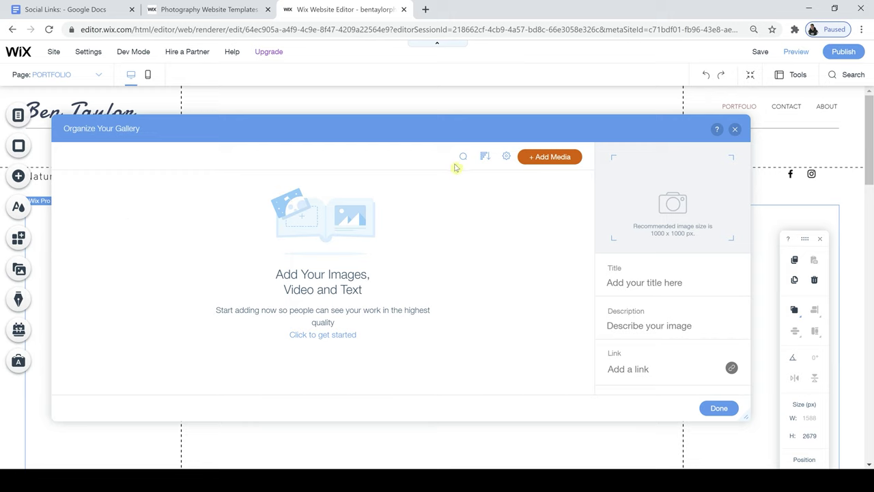
# Step: Start adding gallery images and upload every picture from the computer's Documents > WIX > Pictures For Website folder to the site files
pyautogui.click(557, 159)
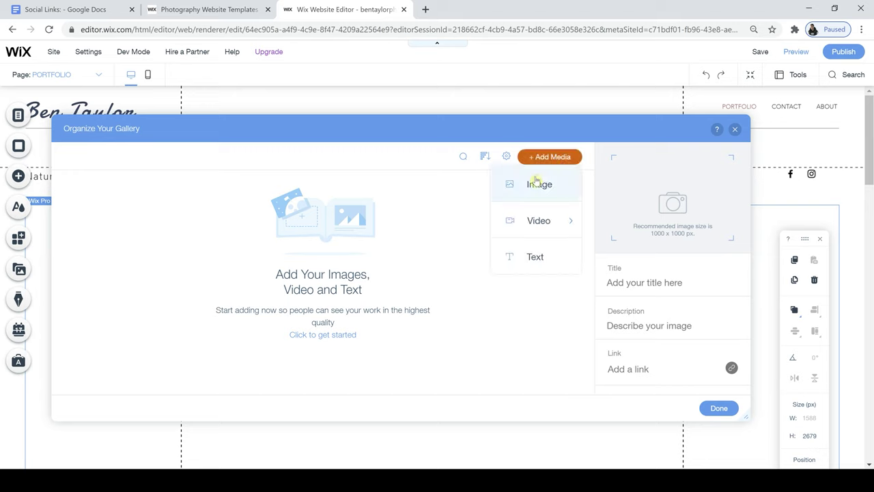
pyautogui.click(537, 183)
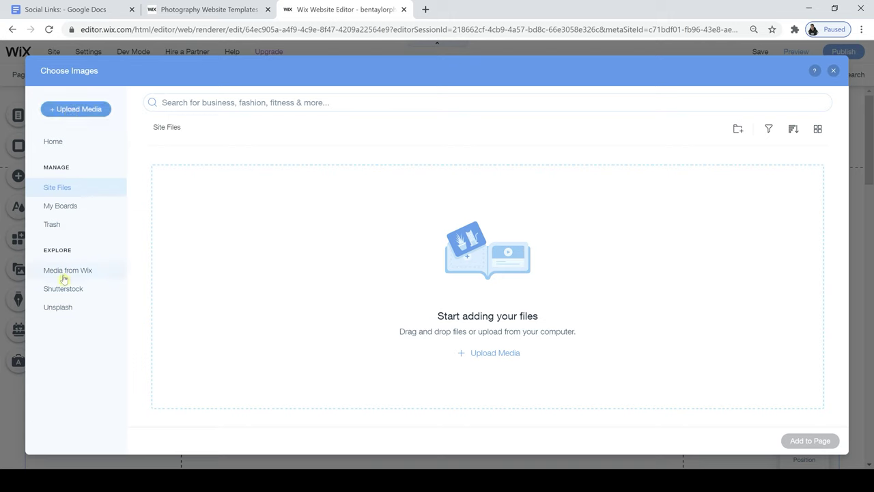
pyautogui.click(82, 115)
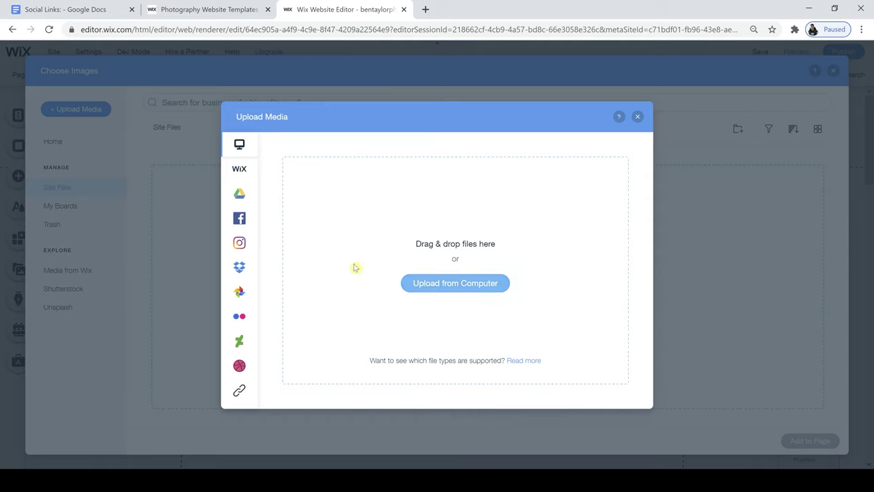
pyautogui.moveTo(239, 301)
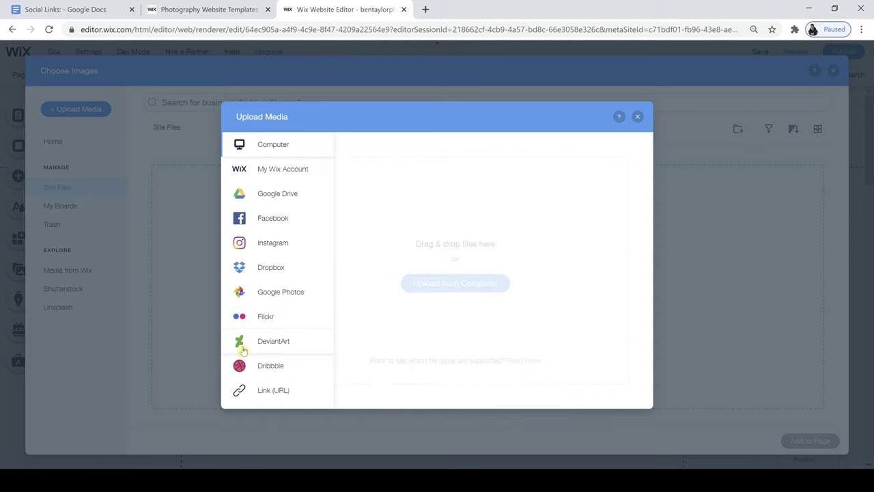
pyautogui.click(441, 285)
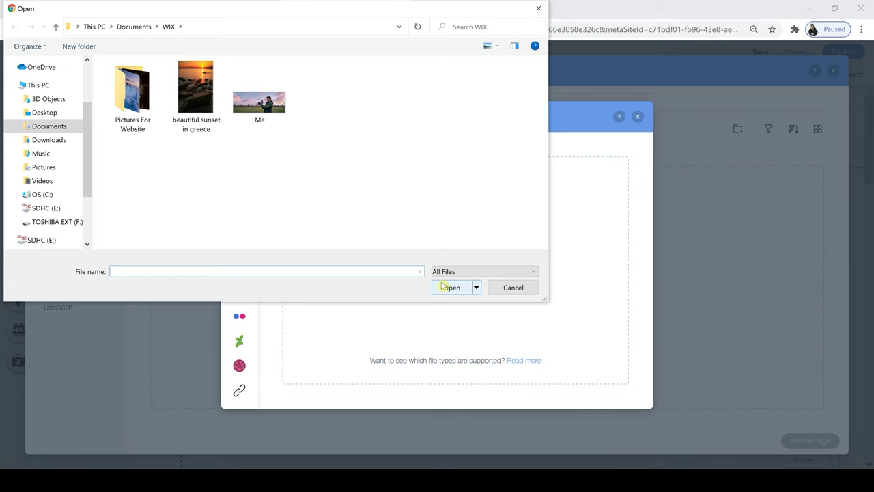
pyautogui.doubleClick(123, 99)
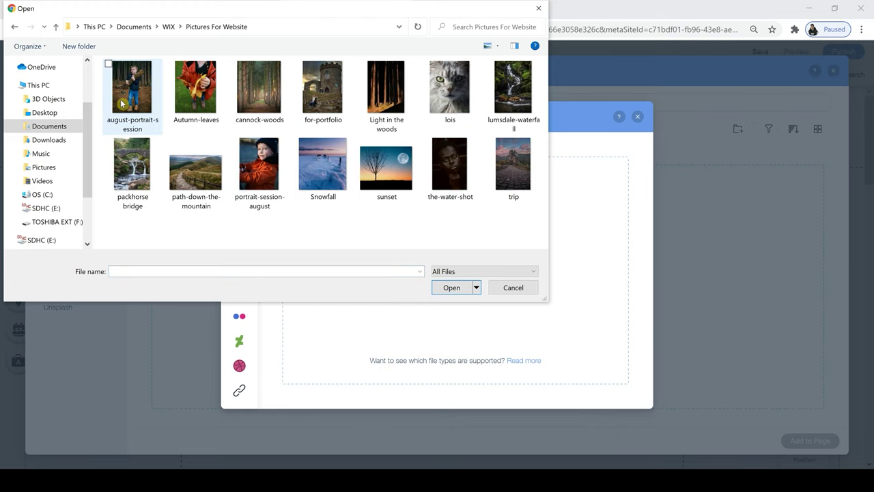
pyautogui.click(121, 103)
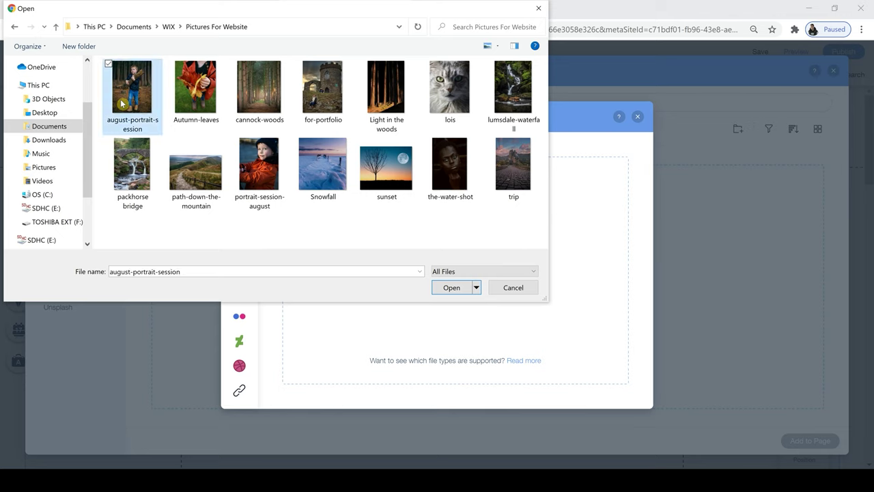
pyautogui.keyDown('shift'); pyautogui.click(509, 173); pyautogui.keyUp('shift')
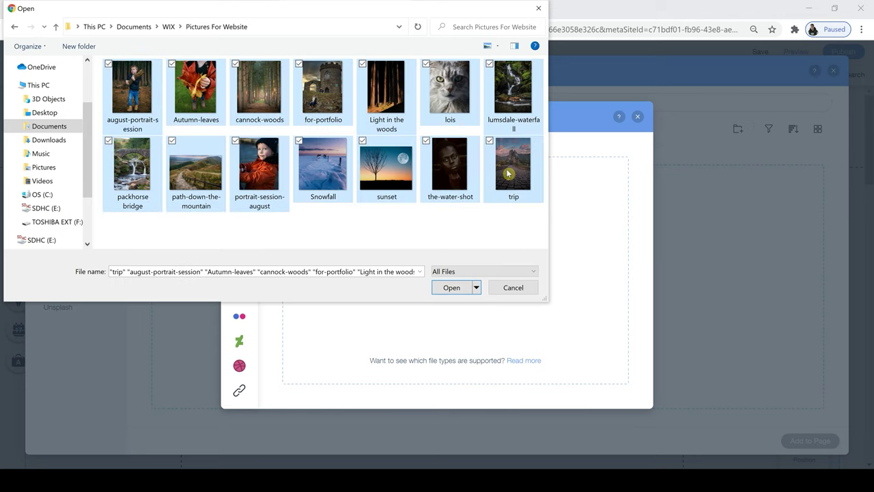
pyautogui.click(451, 287)
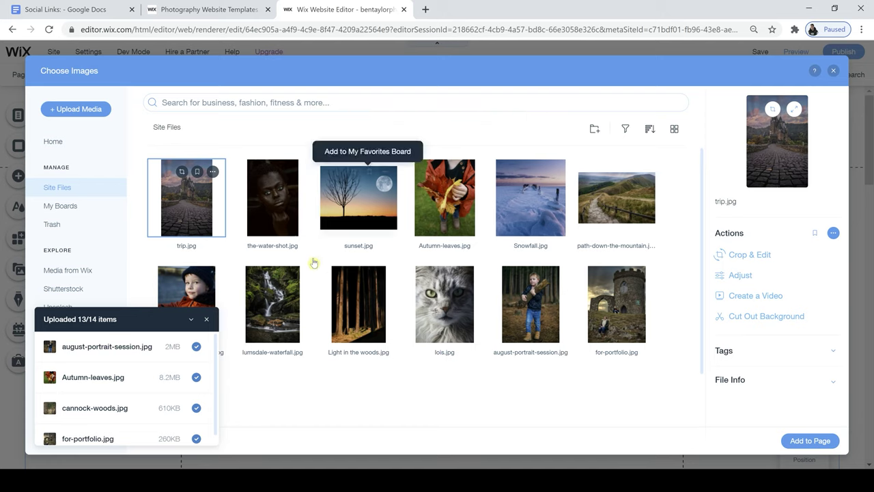
# Step: Dismiss the upload summary and add the uploaded photos from trip.jpg through the cannock-woods picture to the gallery
pyautogui.click(207, 320)
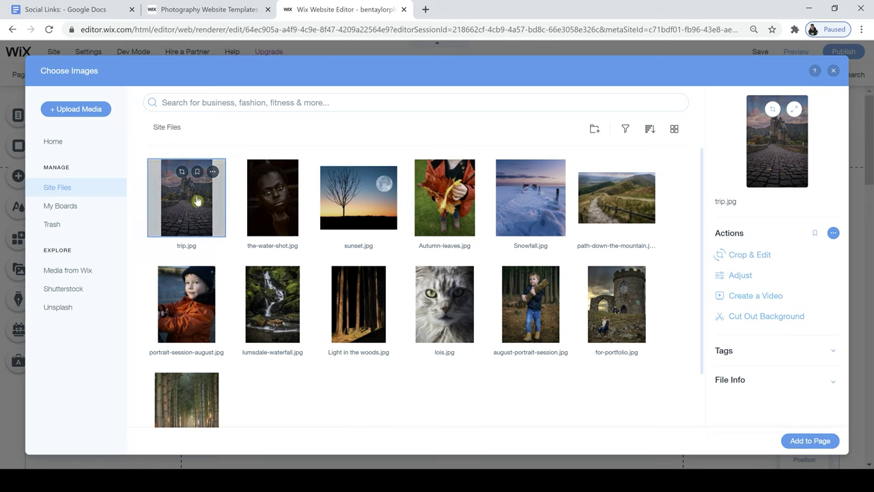
pyautogui.keyDown('shift'); pyautogui.click(200, 408); pyautogui.keyUp('shift')
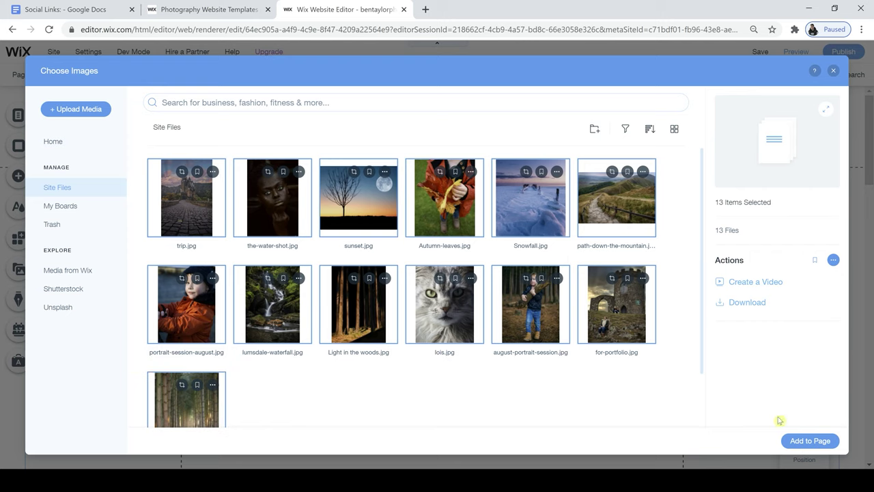
pyautogui.click(814, 441)
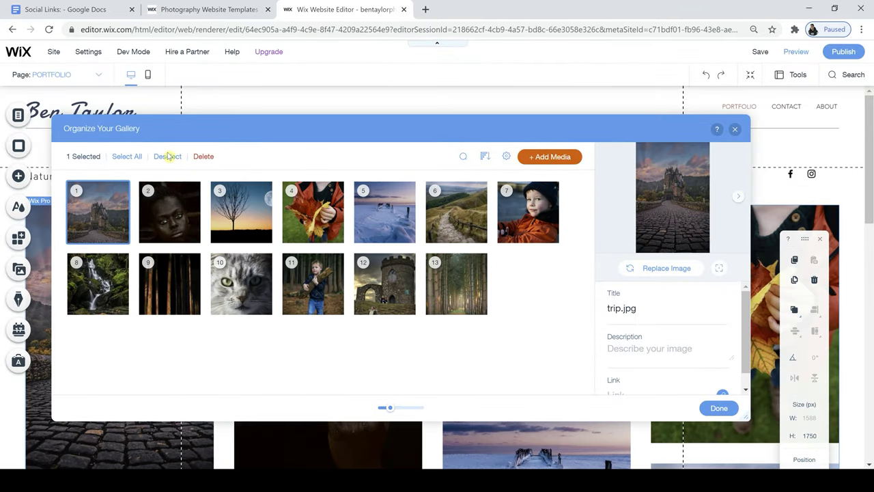
# Step: Finish organizing the gallery with the added photos and look through the updated gallery on the PORTFOLIO page
pyautogui.moveTo(390, 408); pyautogui.dragTo(390, 408)
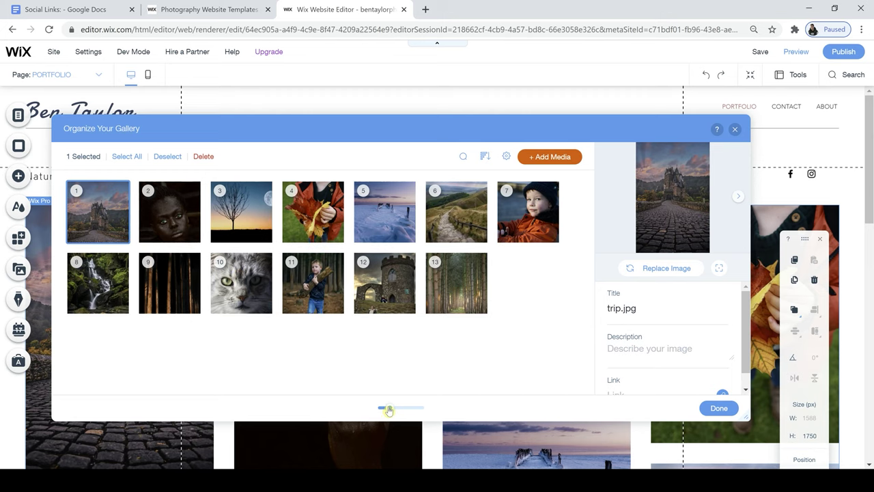
pyautogui.click(718, 408)
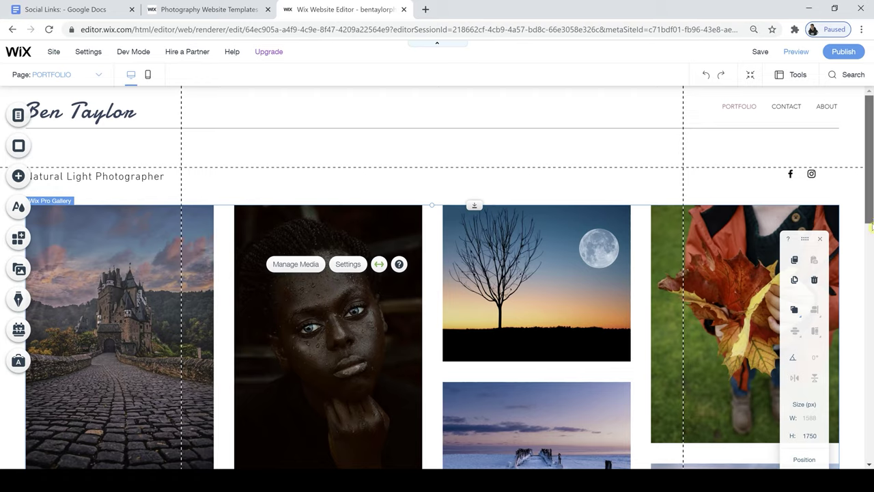
pyautogui.scroll(-3, 872, 225)
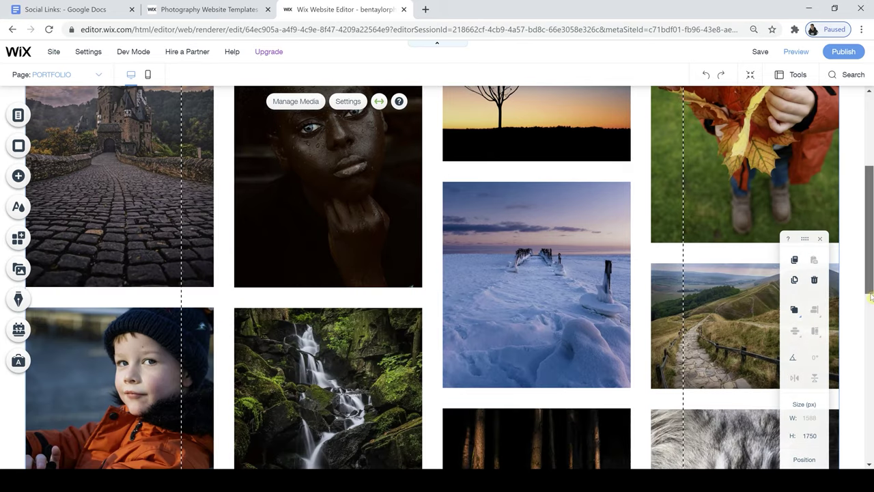
pyautogui.scroll(-3, 871, 301)
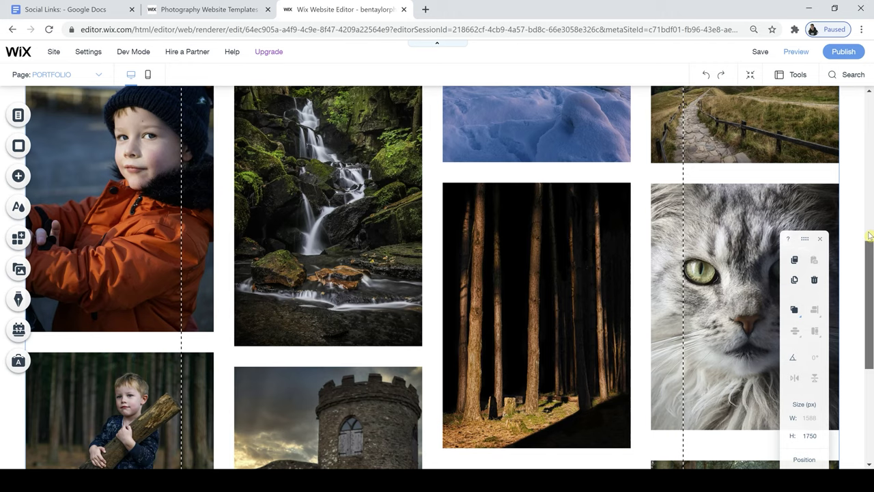
pyautogui.scroll(2, 870, 232)
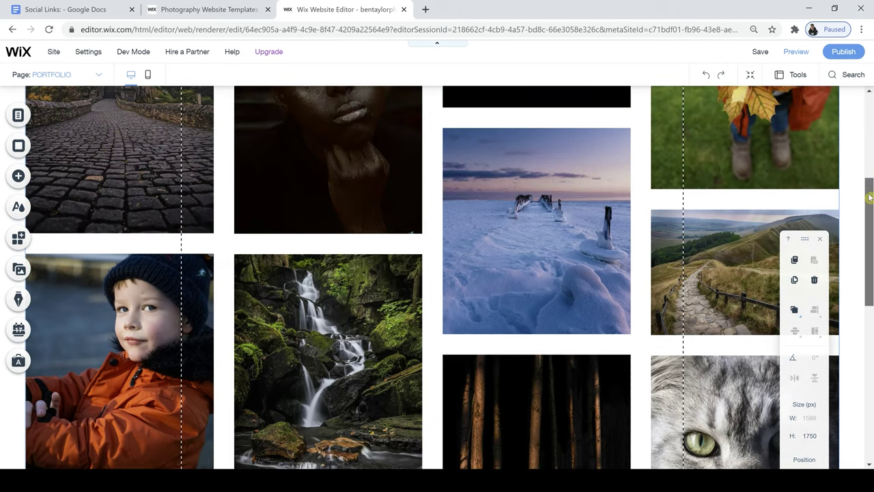
pyautogui.scroll(3, 871, 96)
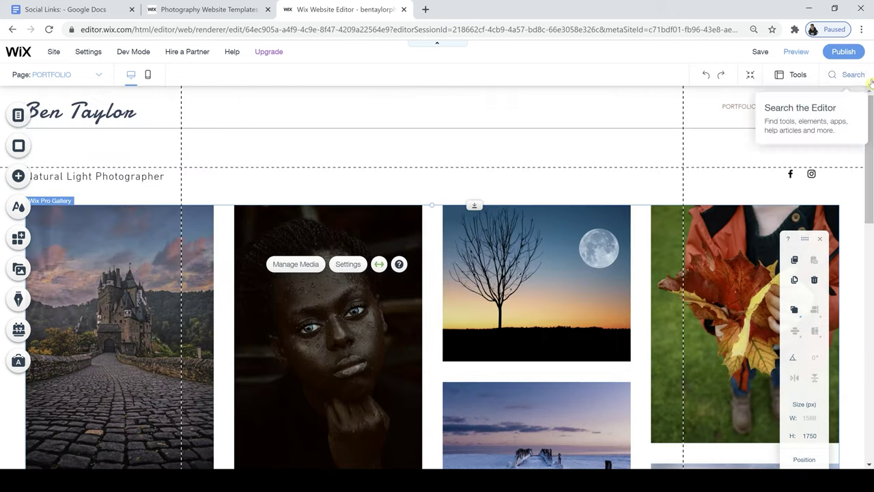
pyautogui.scroll(-2, 872, 151)
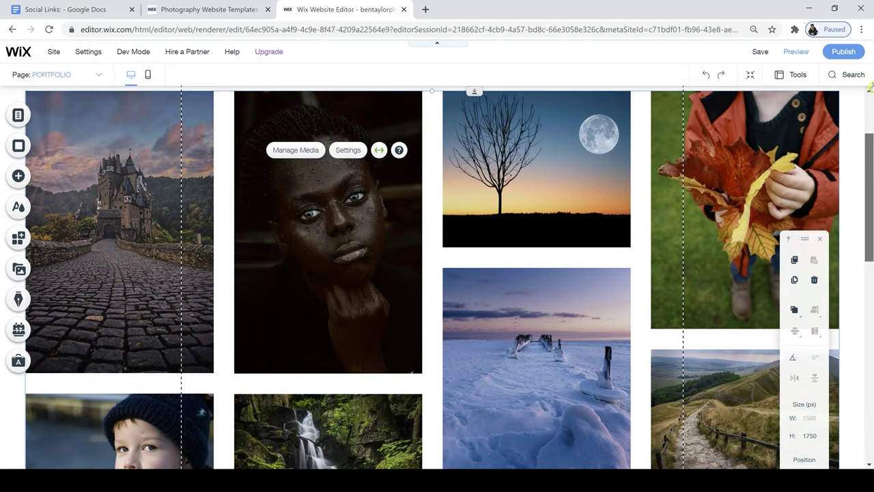
pyautogui.scroll(2, 377, 192)
pyautogui.click(377, 188)
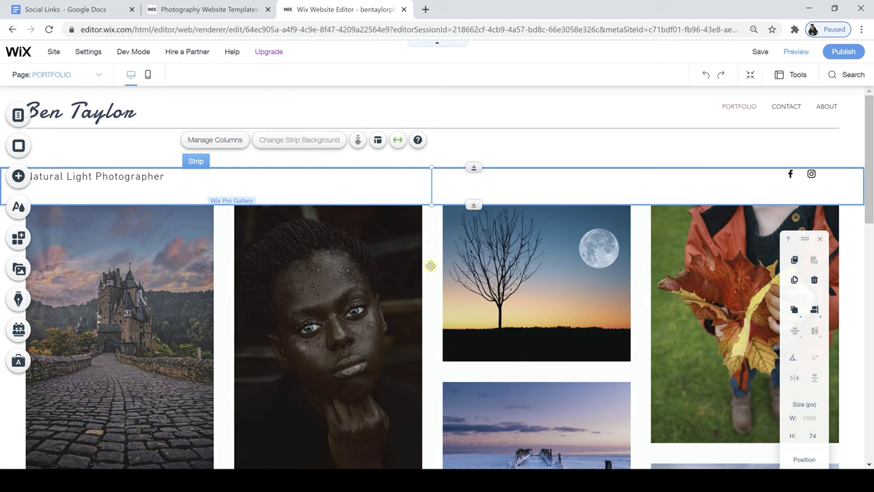
pyautogui.click(431, 266)
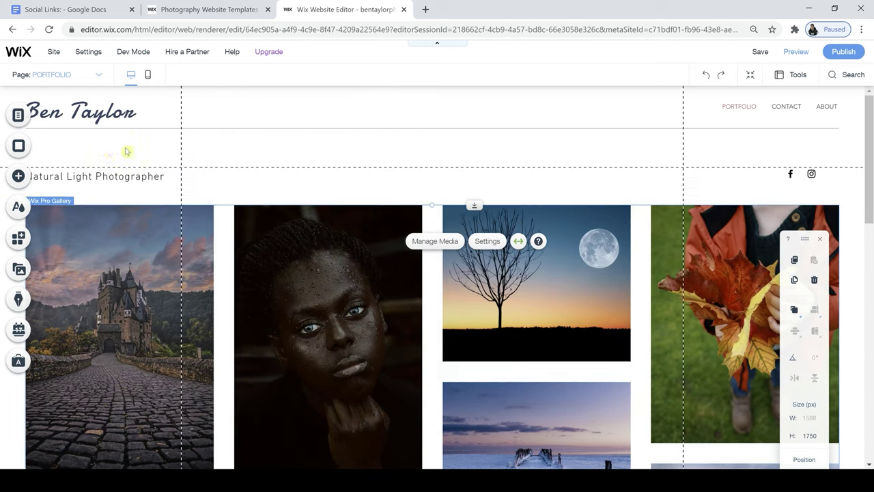
# Step: Try the site colours #DBB0B0, #FFEFE8, #CCDBD9 and #959EAE as the page background without keeping any of them
pyautogui.click(18, 146)
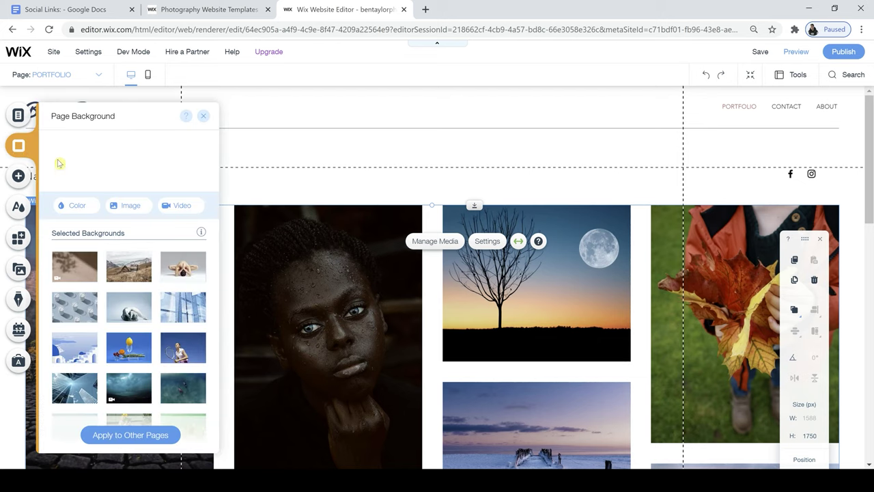
pyautogui.click(78, 213)
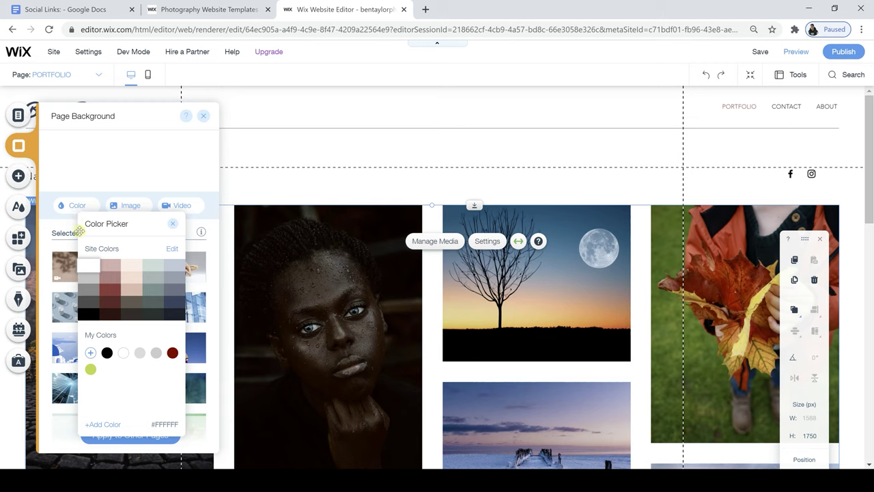
pyautogui.click(112, 267)
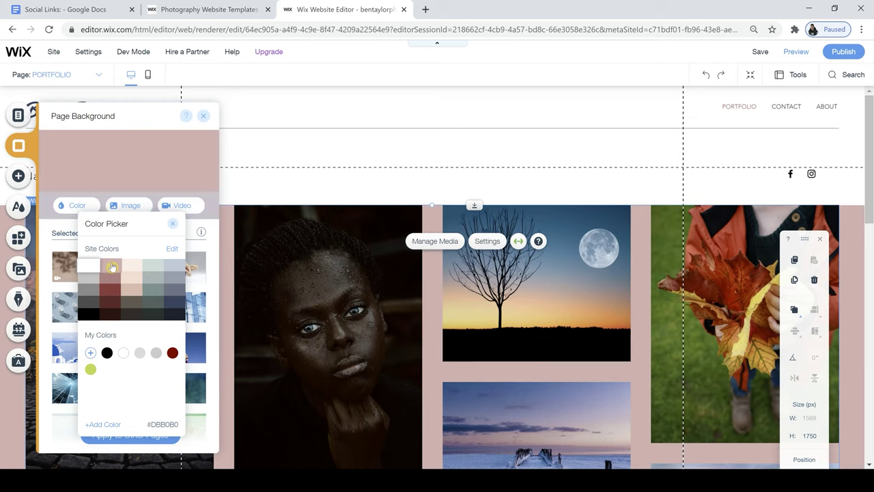
pyautogui.click(131, 267)
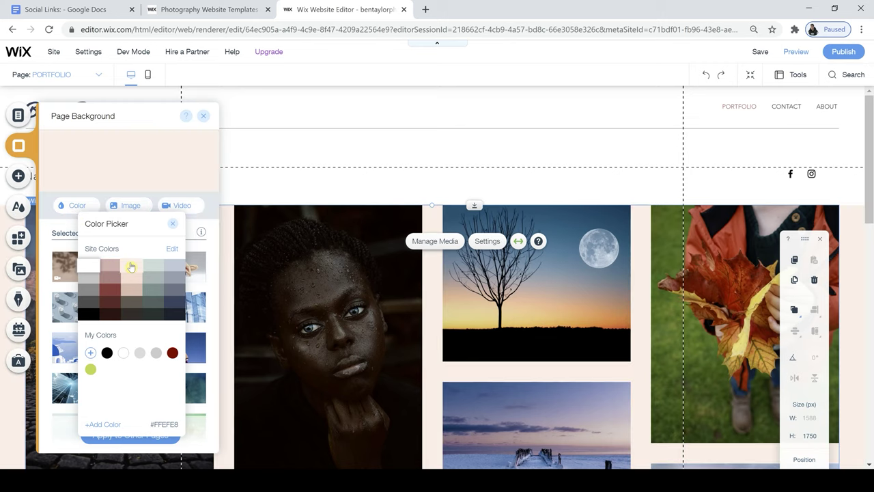
pyautogui.click(148, 267)
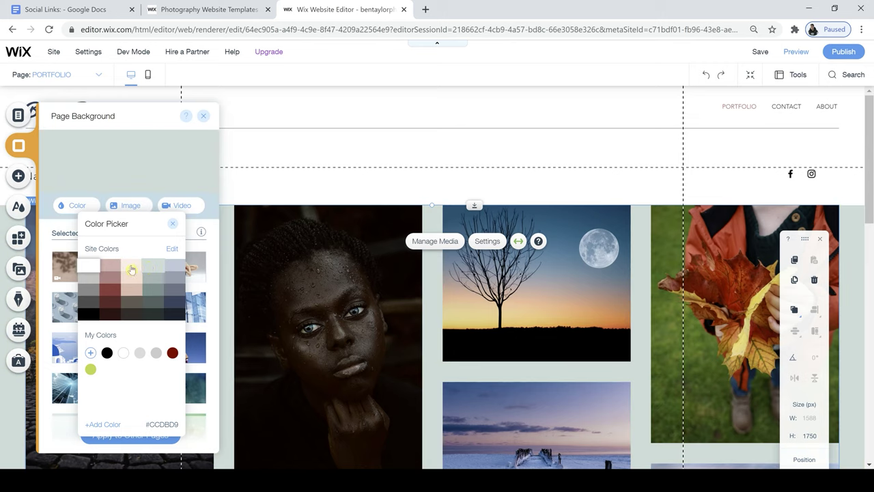
pyautogui.click(94, 271)
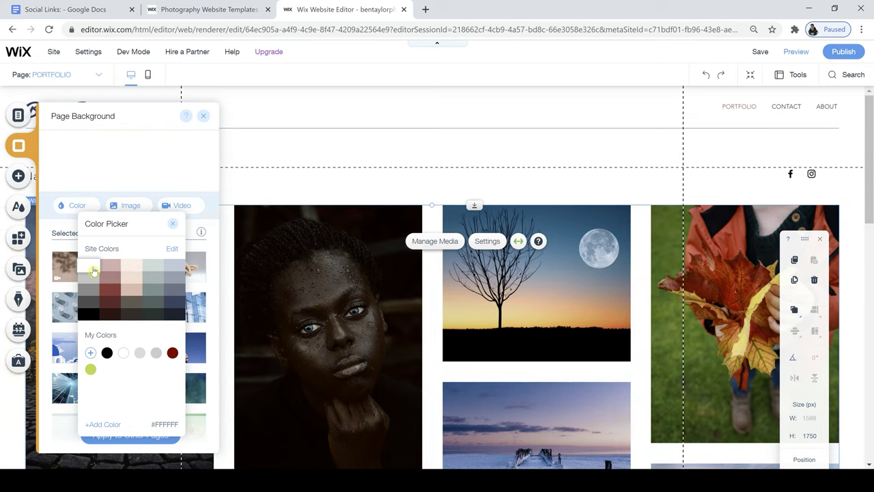
pyautogui.click(171, 280)
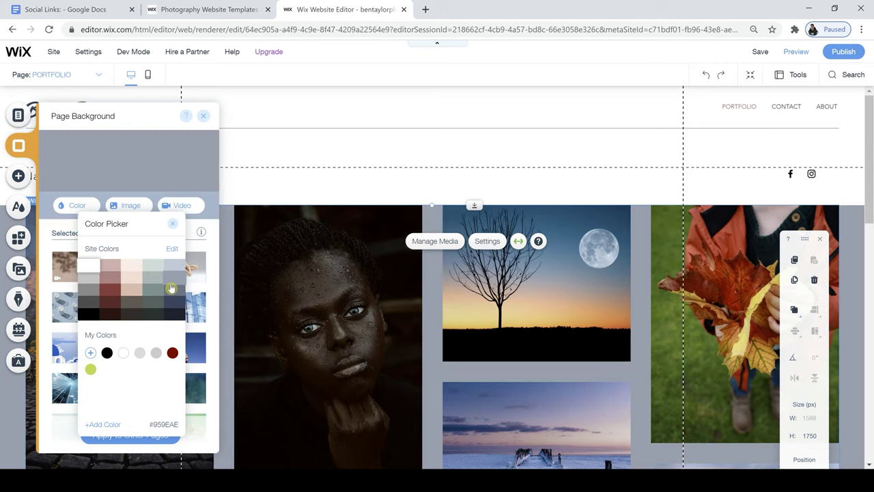
pyautogui.click(175, 226)
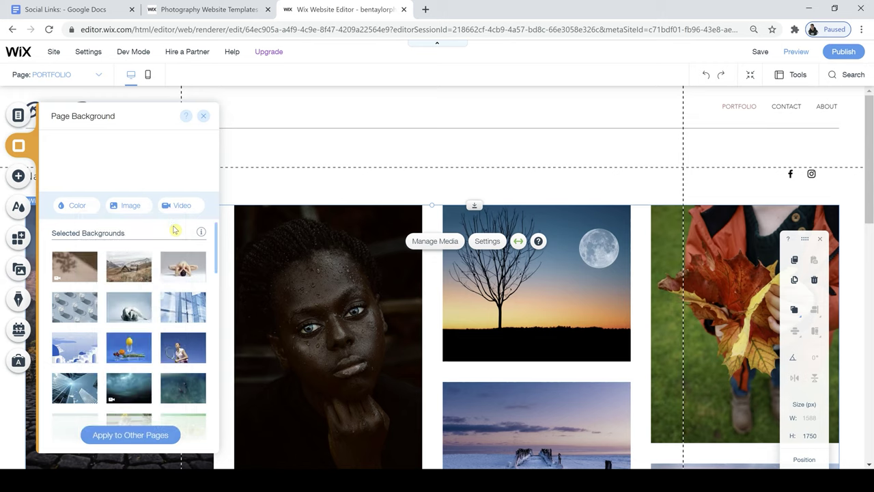
# Step: Look at the site files offered as background images and leave the page background settings without choosing one
pyautogui.click(131, 206)
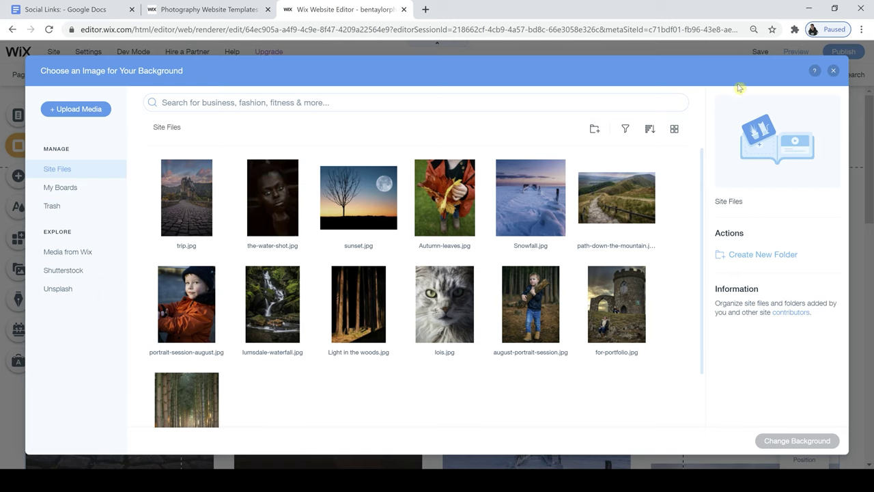
pyautogui.click(833, 73)
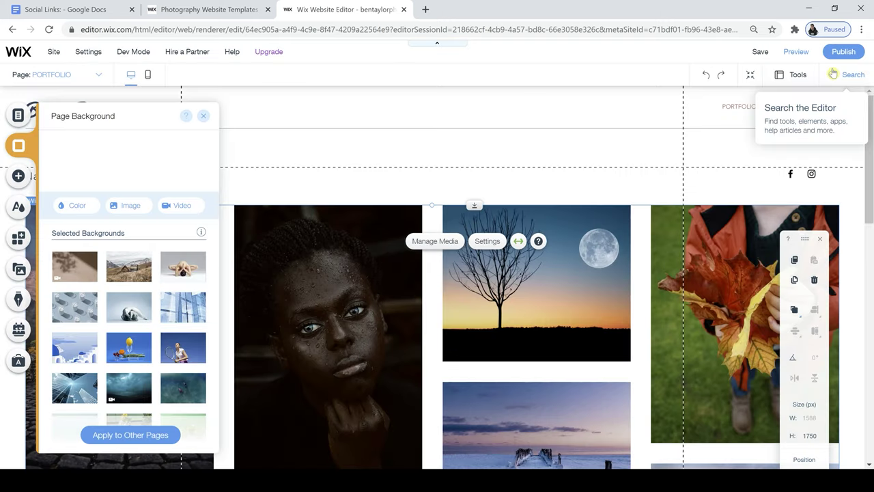
pyautogui.click(203, 119)
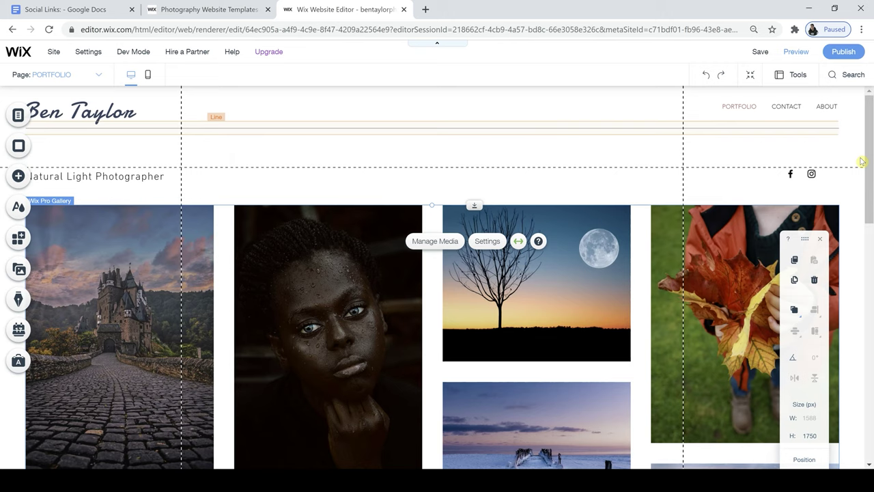
# Step: Change the footer copyright line to © 2021 BY followed by the photographer's name, dropping the template owner's name and the Wix credit
pyautogui.moveTo(870, 144); pyautogui.dragTo(872, 272)
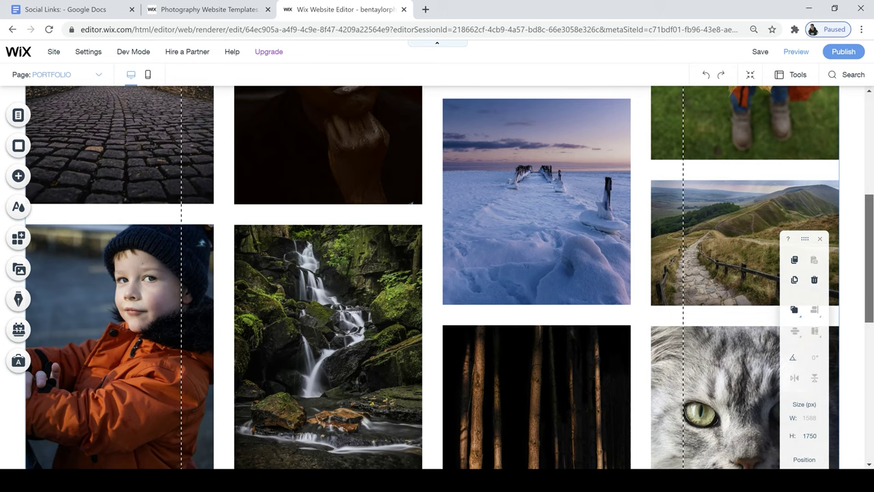
pyautogui.scroll(-10, 360, 464)
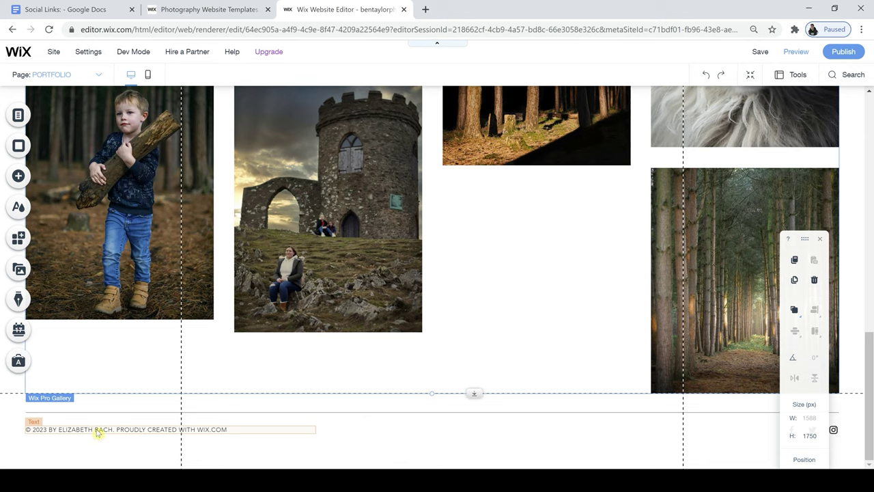
pyautogui.click(96, 430)
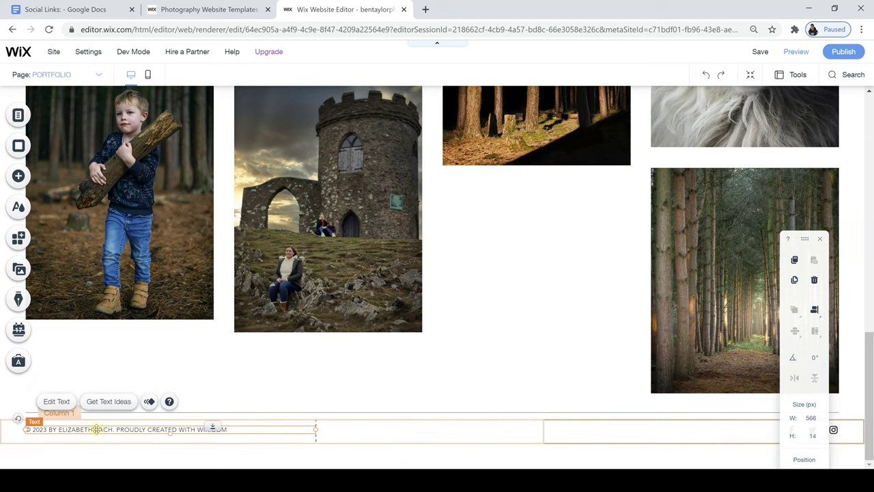
pyautogui.click(57, 402)
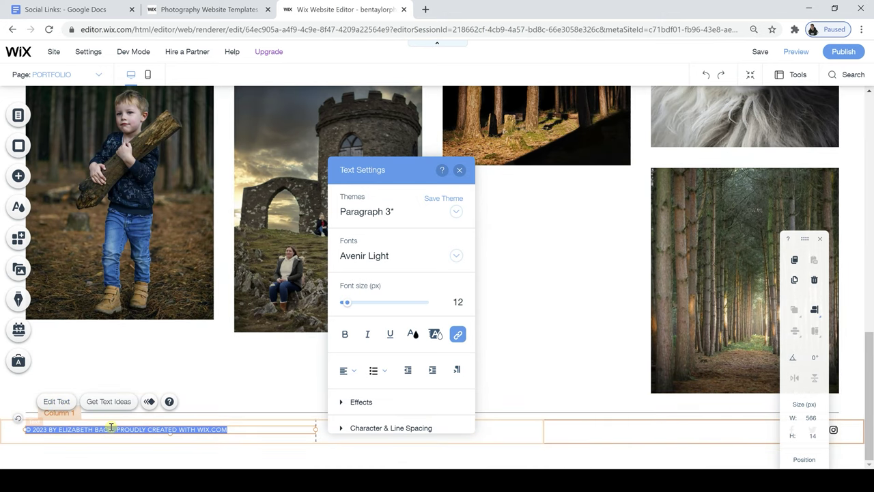
pyautogui.moveTo(231, 429); pyautogui.dragTo(60, 432)
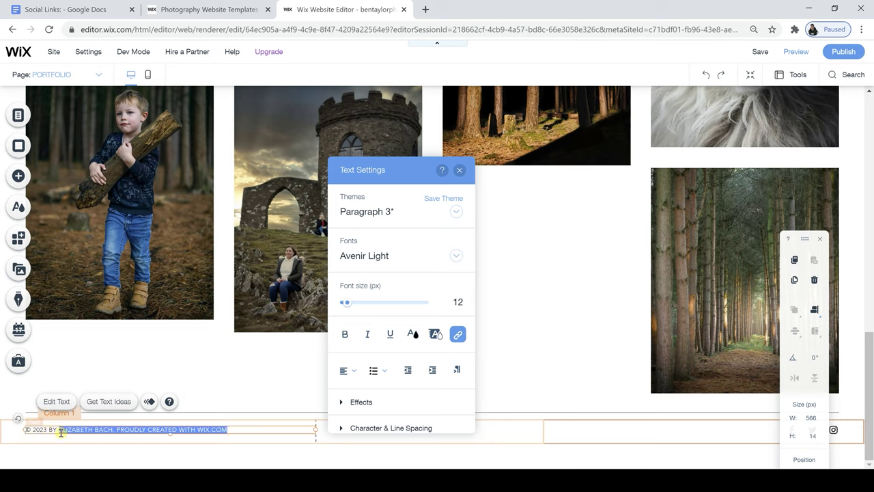
pyautogui.press('BackSpace')
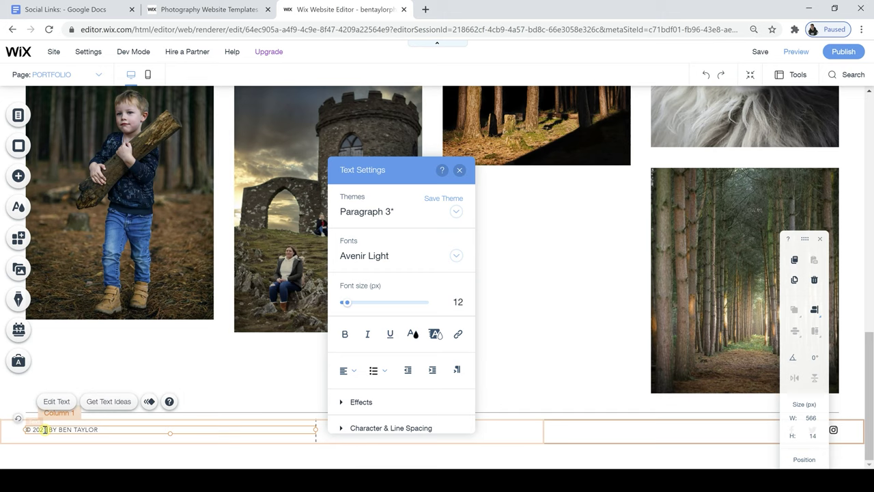
pyautogui.press('BackSpace')
pyautogui.write('1')
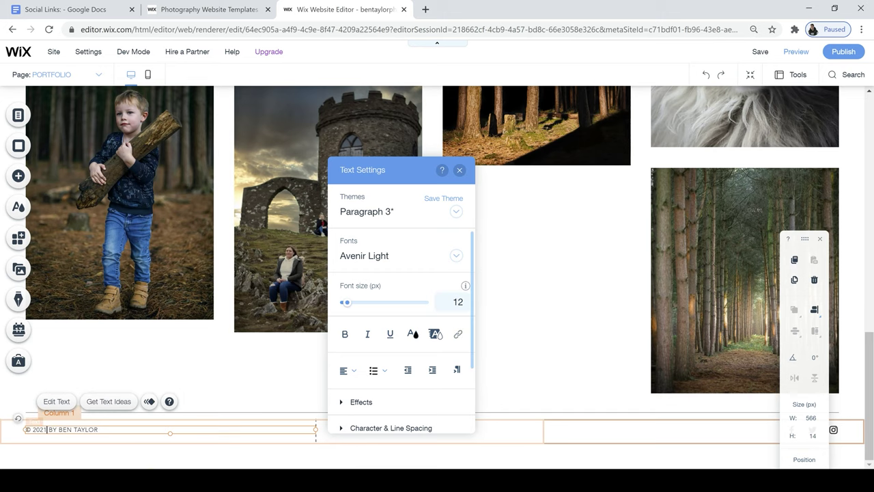
# Step: Set the font size of the whole footer copyright line to 15 px and close the text settings
pyautogui.hotkey('ctrl', 'a')
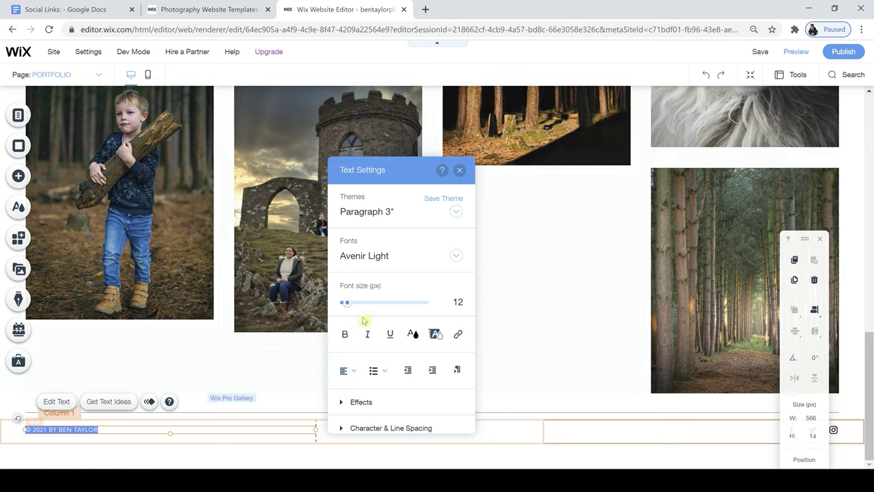
pyautogui.moveTo(350, 303); pyautogui.dragTo(348, 309)
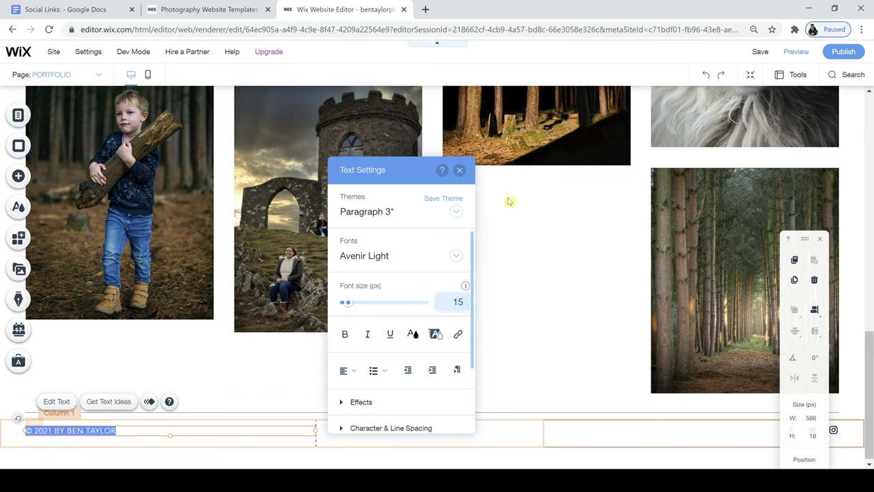
pyautogui.click(459, 170)
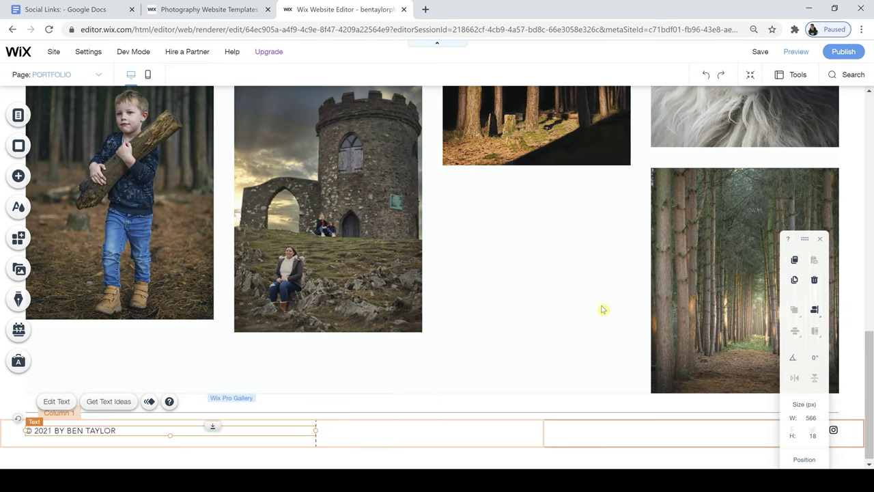
# Step: Remove the Twitter icon from the footer social bar and move the bar to X 1222, Y 2045, flush with the gallery's right edge
pyautogui.moveTo(803, 238); pyautogui.dragTo(699, 158)
pyautogui.click(811, 428)
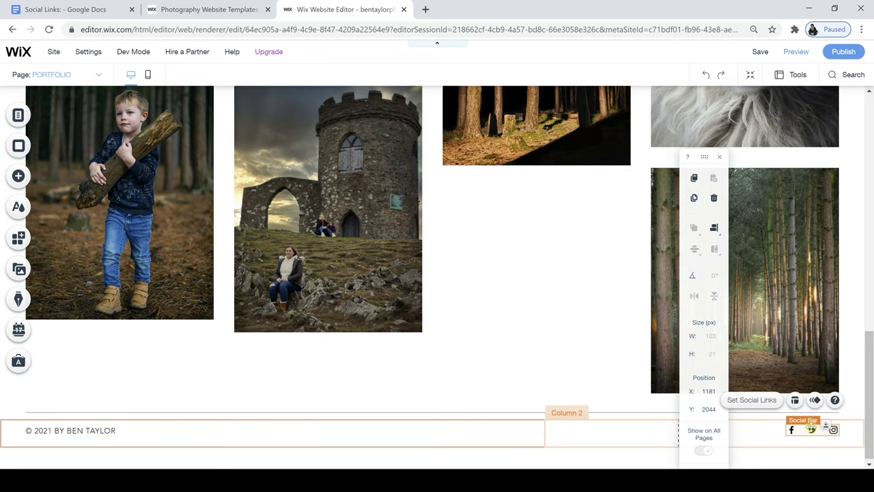
pyautogui.click(752, 401)
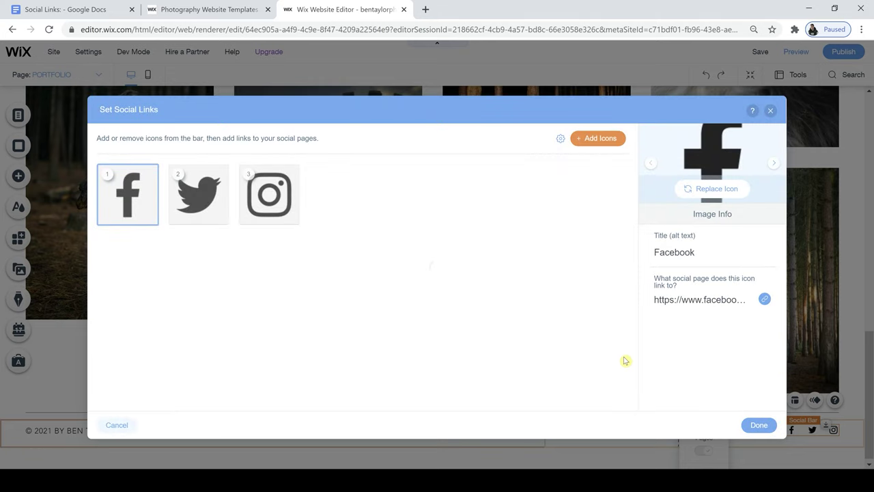
pyautogui.click(220, 213)
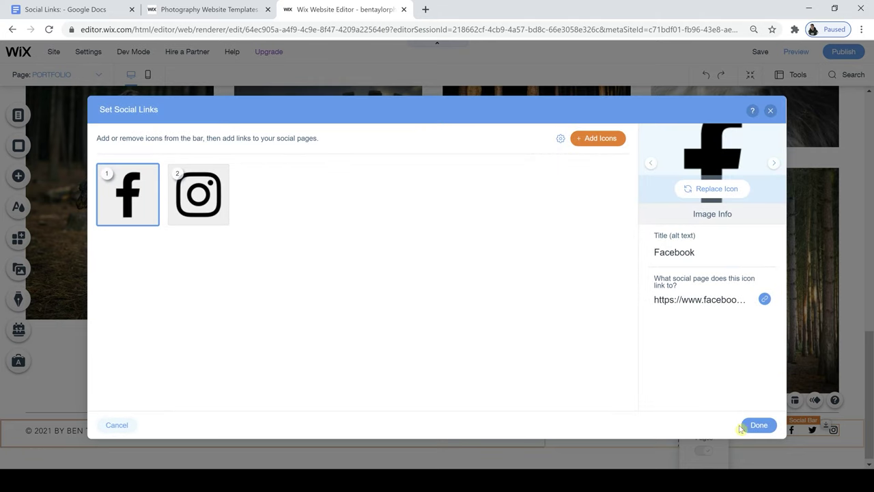
pyautogui.click(757, 425)
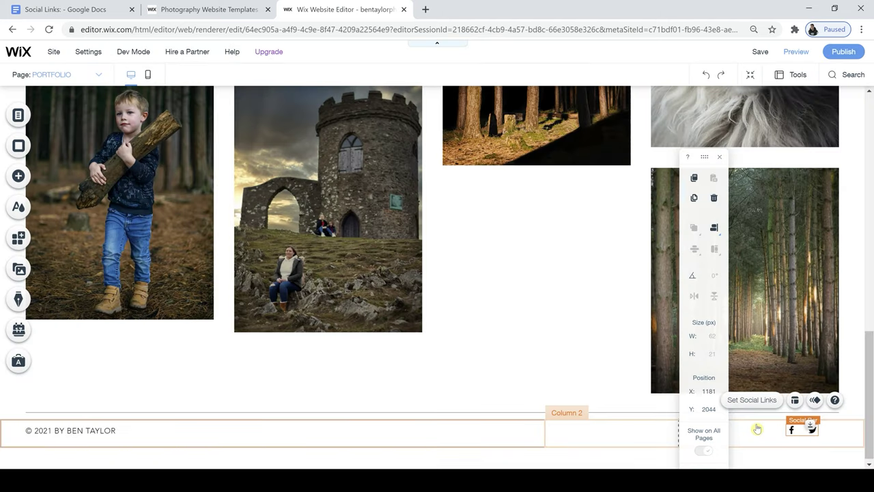
pyautogui.moveTo(795, 428); pyautogui.dragTo(815, 427)
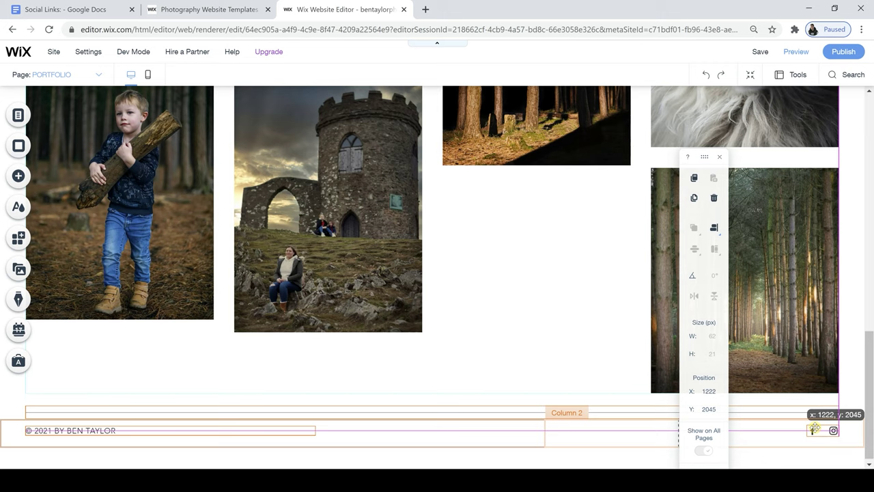
# Step: Look through the mobile version of the portfolio page from the header to the footer, and return to the desktop version
pyautogui.moveTo(814, 428); pyautogui.dragTo(816, 427)
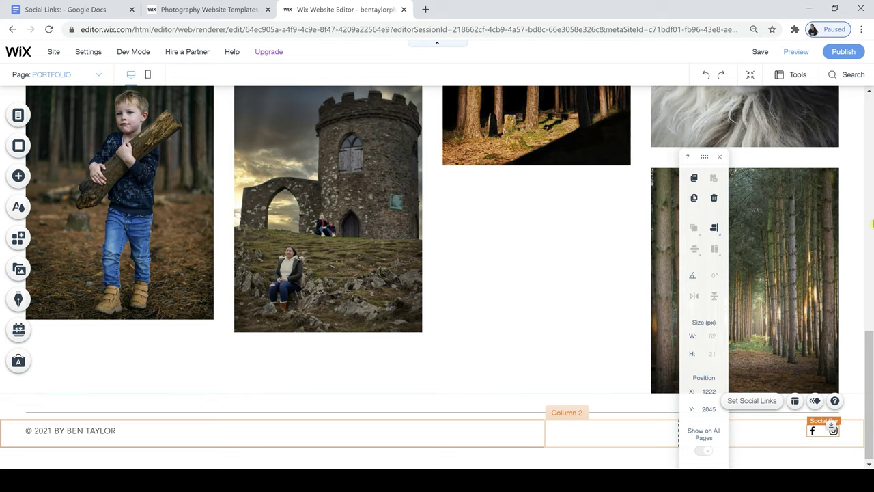
pyautogui.moveTo(872, 224); pyautogui.dragTo(872, 193)
pyautogui.click(872, 98)
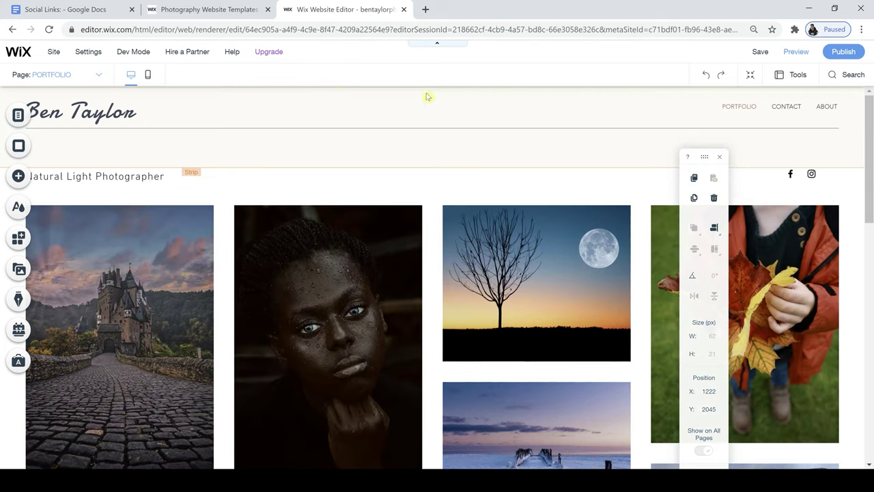
pyautogui.click(147, 74)
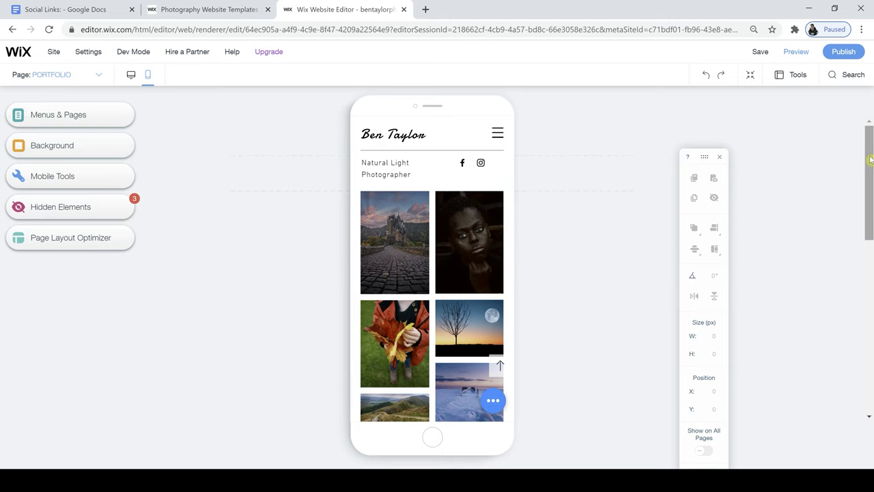
pyautogui.moveTo(870, 159); pyautogui.dragTo(844, 338)
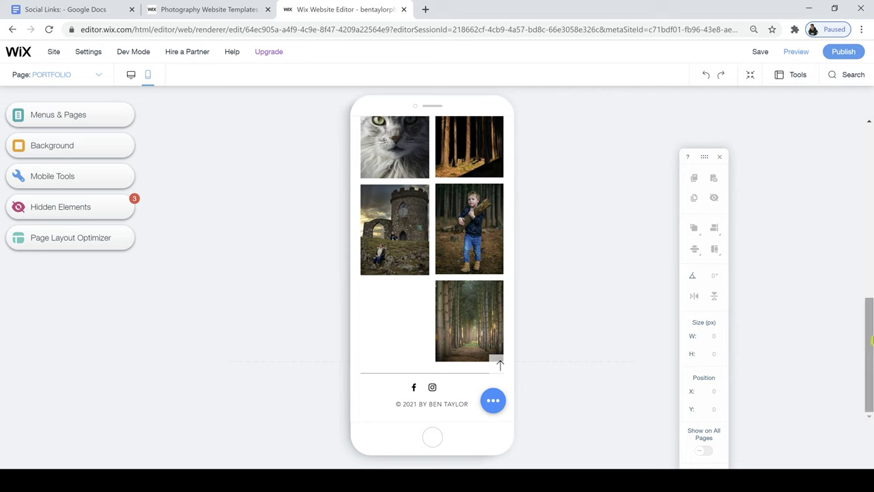
pyautogui.moveTo(871, 336); pyautogui.dragTo(872, 232)
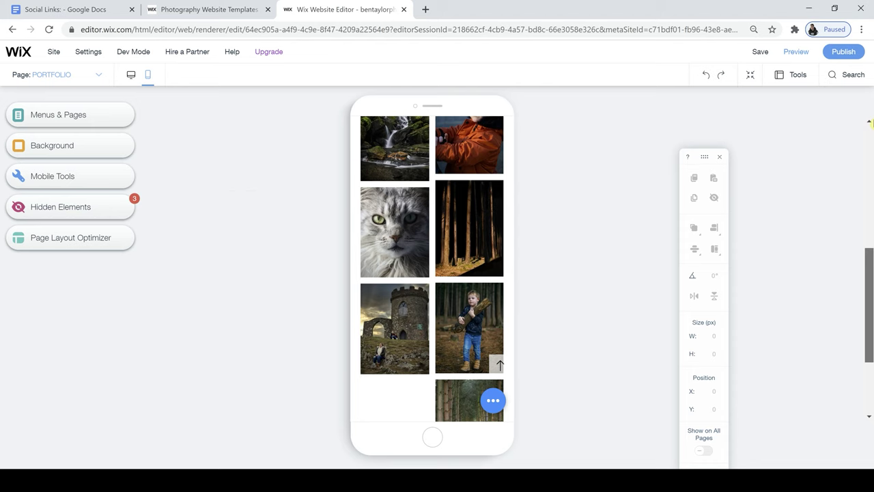
pyautogui.moveTo(870, 122); pyautogui.dragTo(872, 118)
pyautogui.click(130, 74)
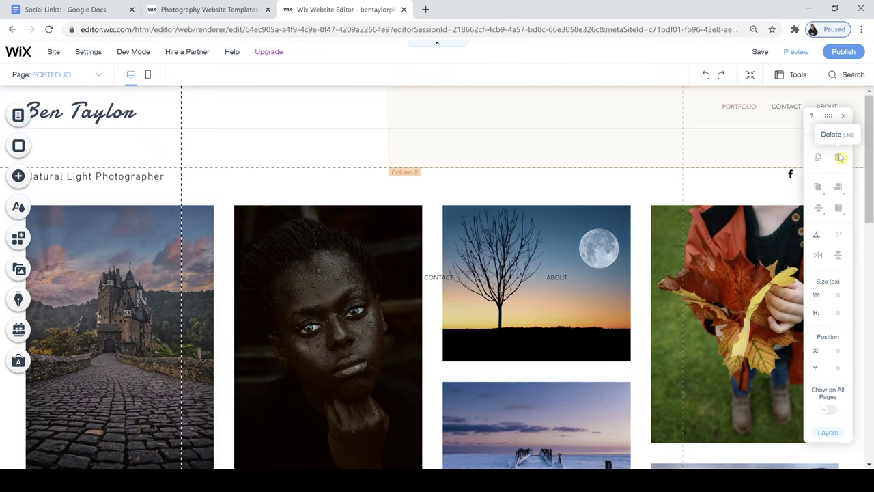
# Step: Delete the extra menu lying over the gallery and add the themed horizontal menu with vertical dividers between its items
pyautogui.click(840, 157)
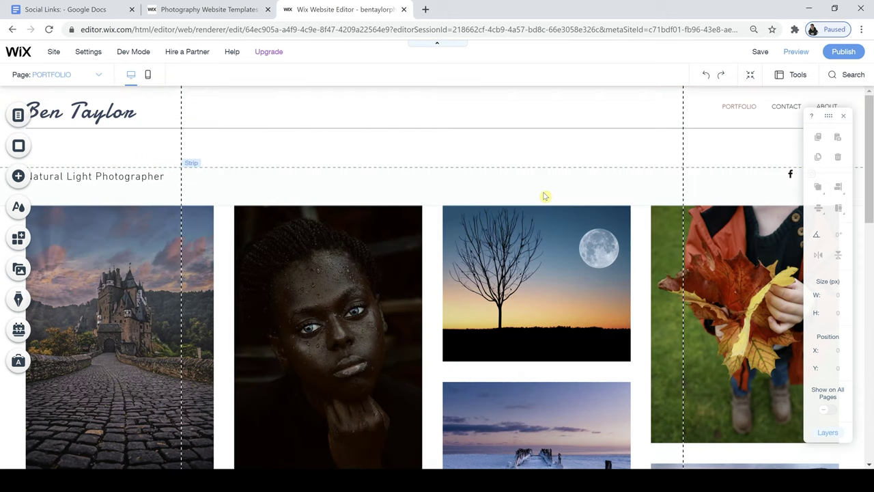
pyautogui.click(744, 108)
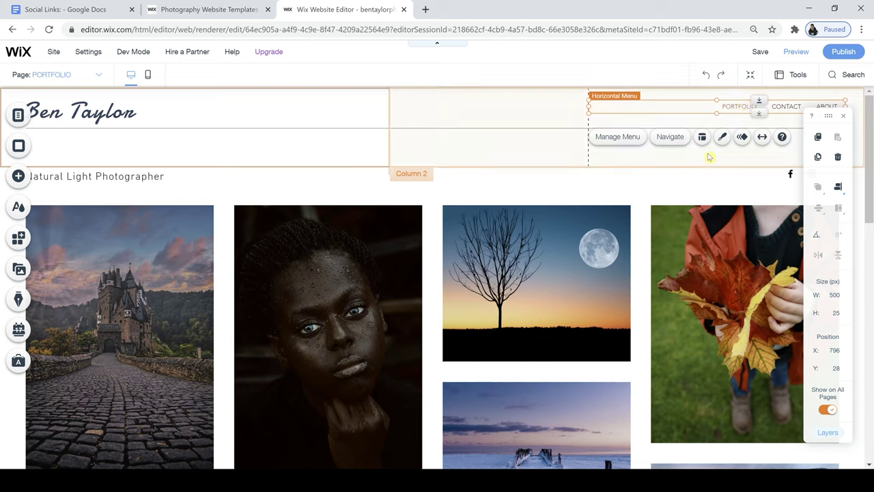
pyautogui.click(18, 176)
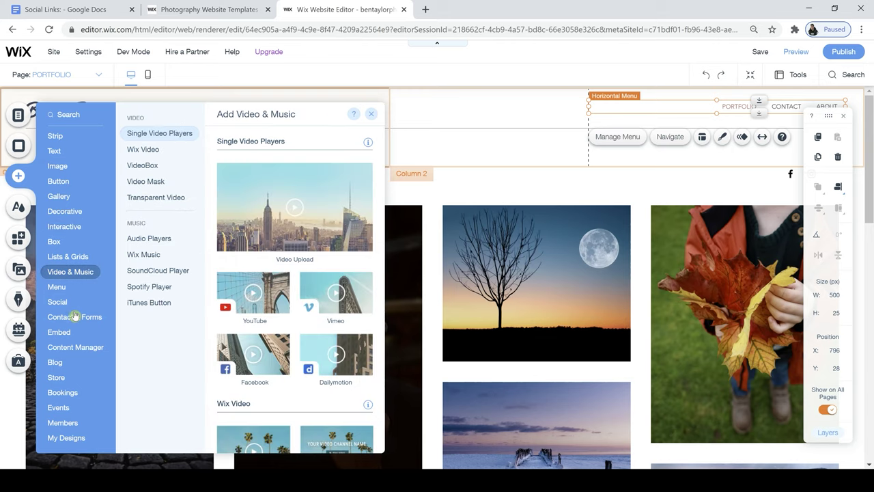
pyautogui.moveTo(74, 324)
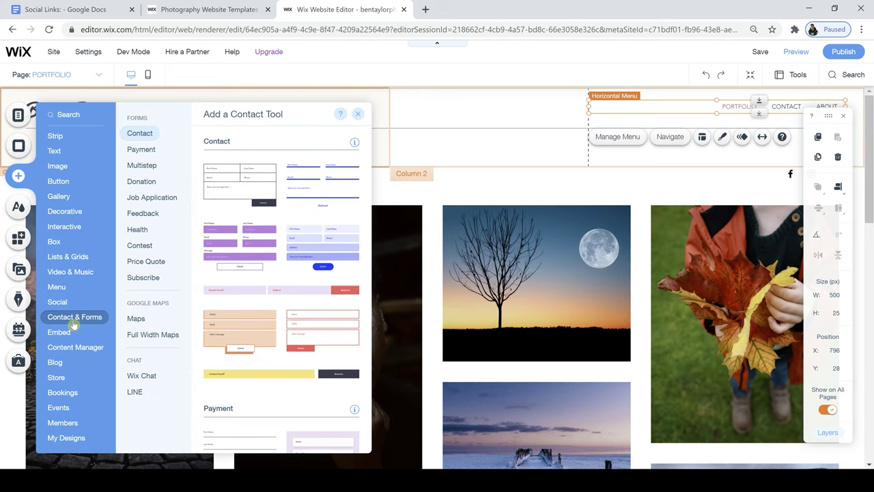
pyautogui.moveTo(68, 290)
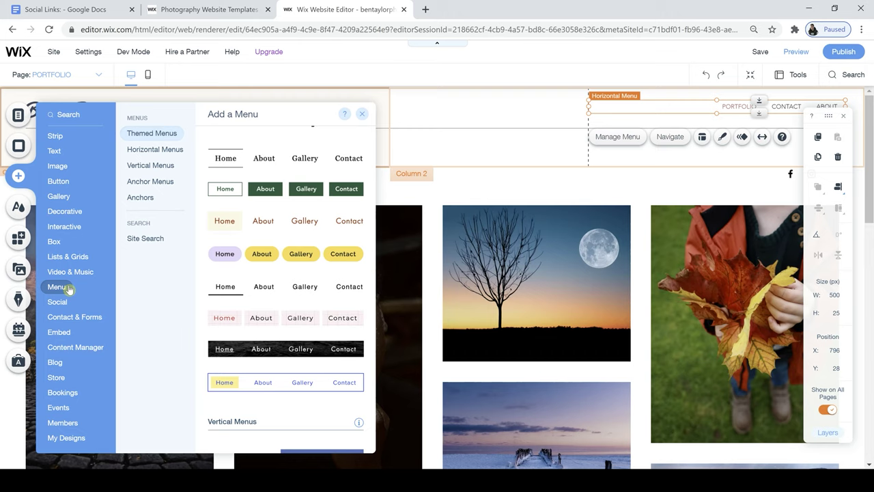
pyautogui.click(68, 290)
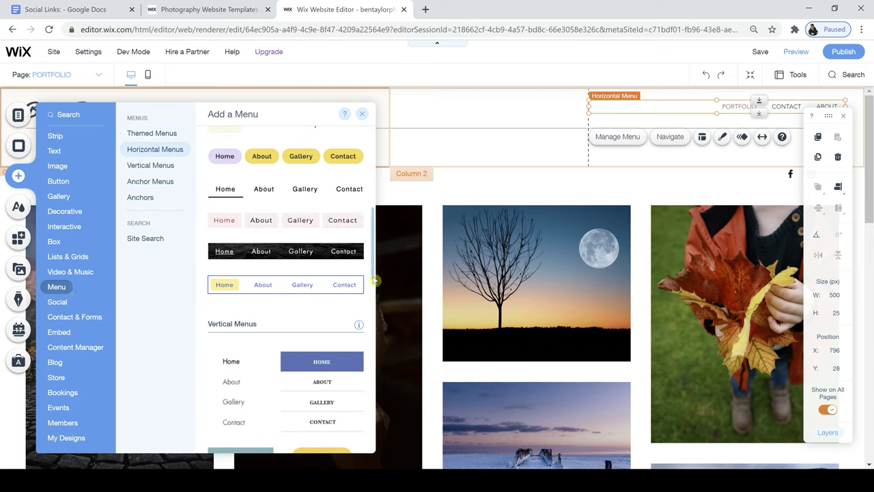
pyautogui.moveTo(375, 273); pyautogui.dragTo(377, 196)
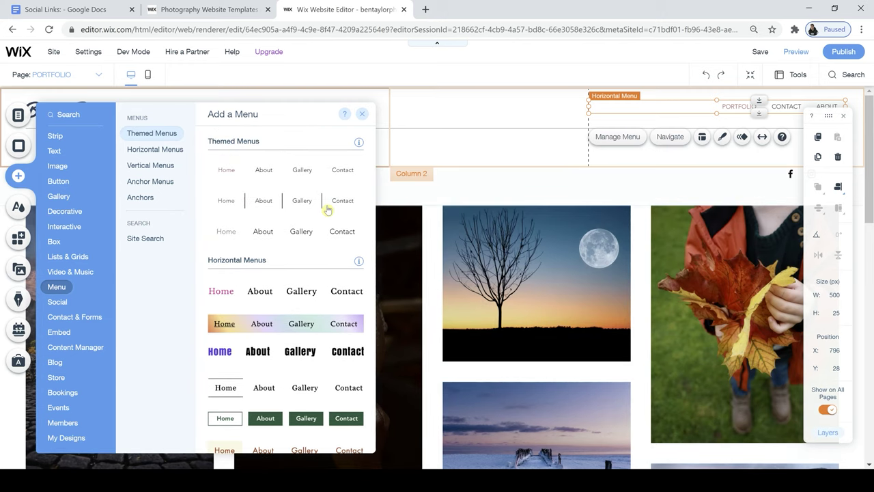
pyautogui.click(291, 202)
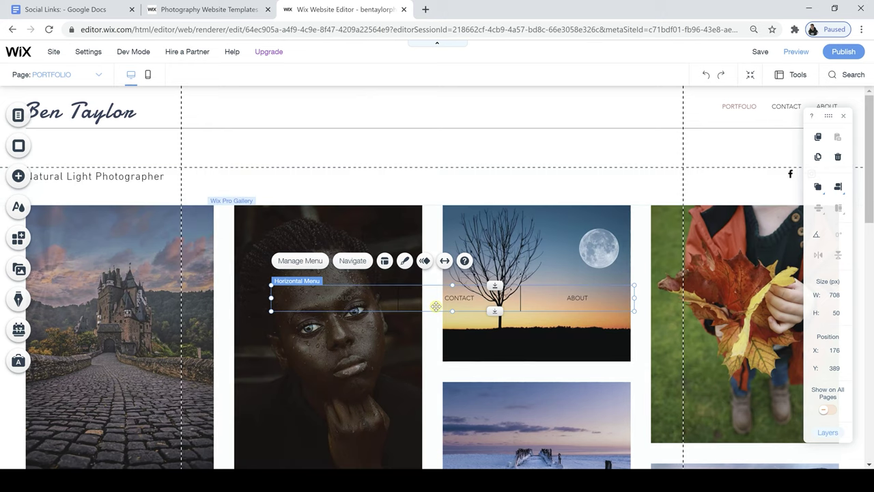
# Step: Attach the new divided menu to the header near its centre, level with the site title, and delete the original header menu
pyautogui.moveTo(433, 306); pyautogui.dragTo(458, 135)
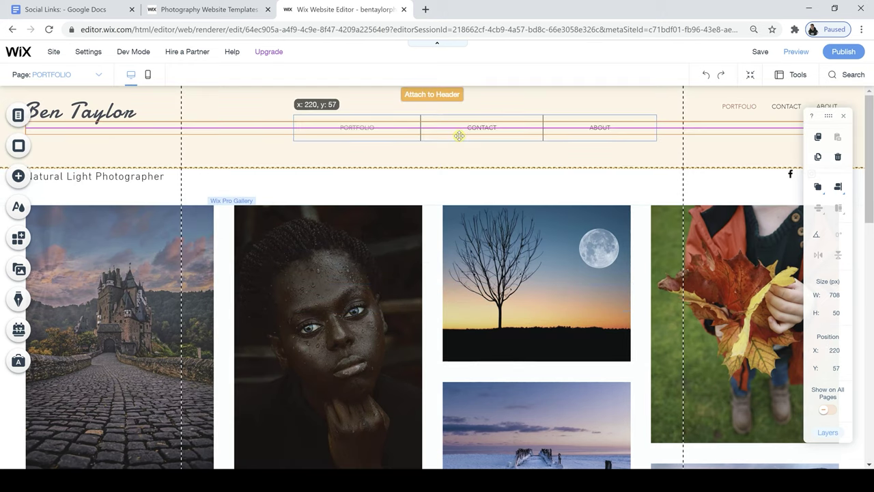
pyautogui.moveTo(459, 135); pyautogui.dragTo(479, 119)
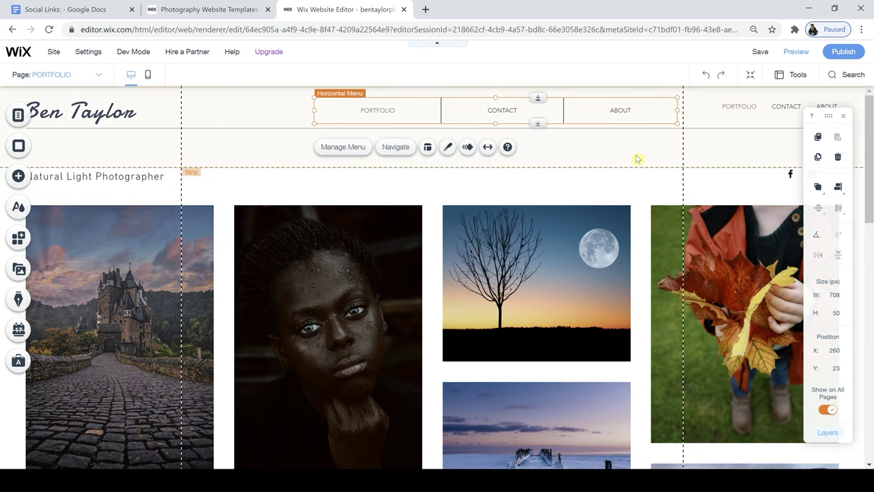
pyautogui.click(741, 110)
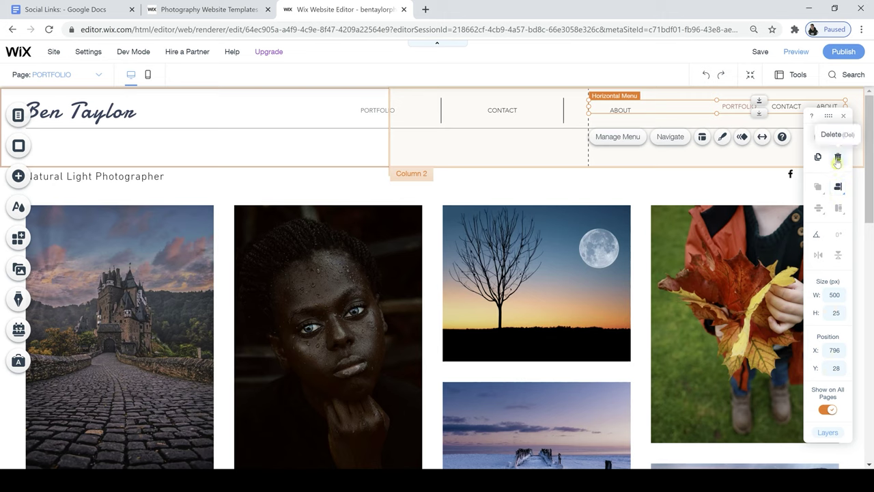
pyautogui.click(837, 159)
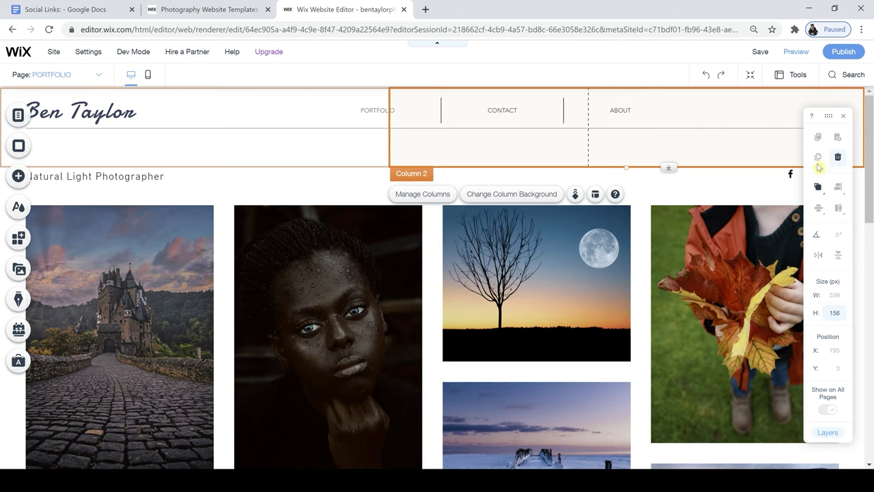
pyautogui.hotkey('ctrl', 'z')
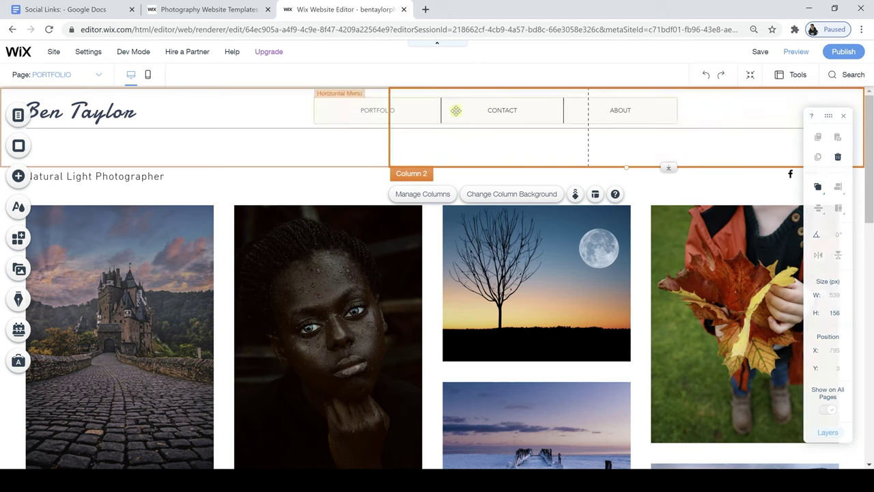
pyautogui.moveTo(455, 111)
pyautogui.mouseDown()
pyautogui.moveTo(419, 109)
pyautogui.moveTo(446, 110)
pyautogui.mouseUp()
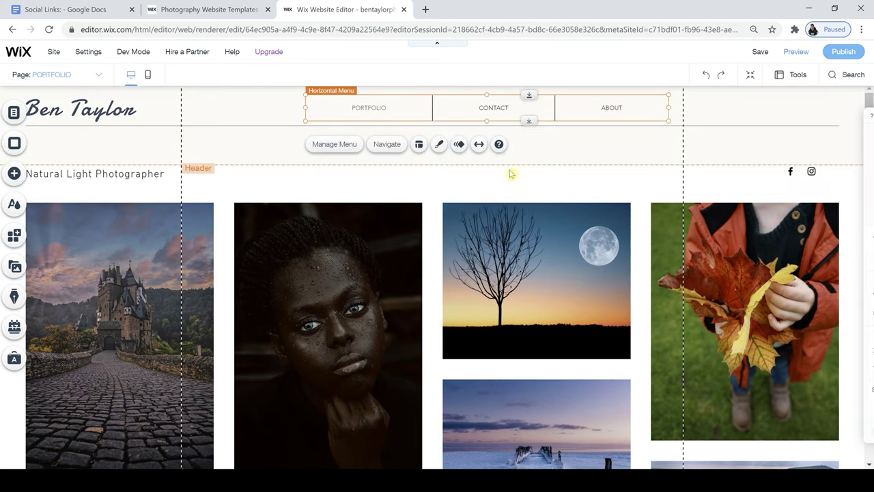
# Step: Shorten the header strip to a height of 91 px and extend the tagline strip upward to Y 94, making it 138 px high
pyautogui.moveTo(435, 167); pyautogui.dragTo(435, 133)
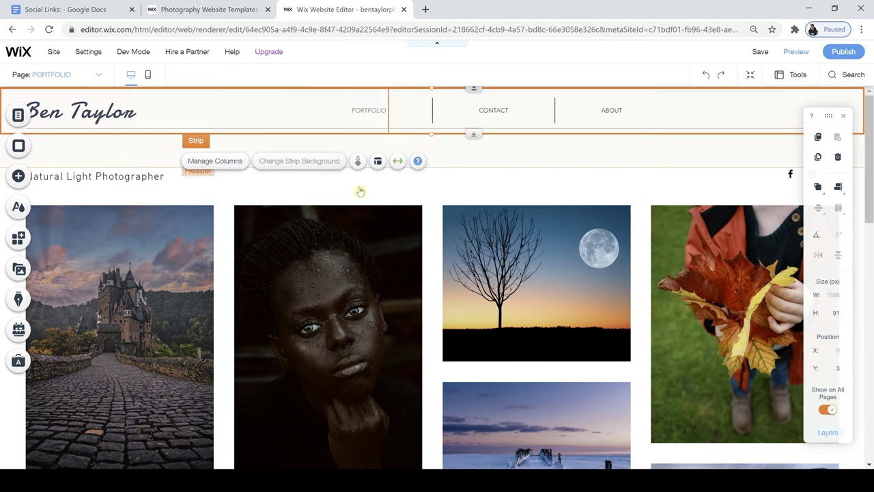
pyautogui.click(246, 189)
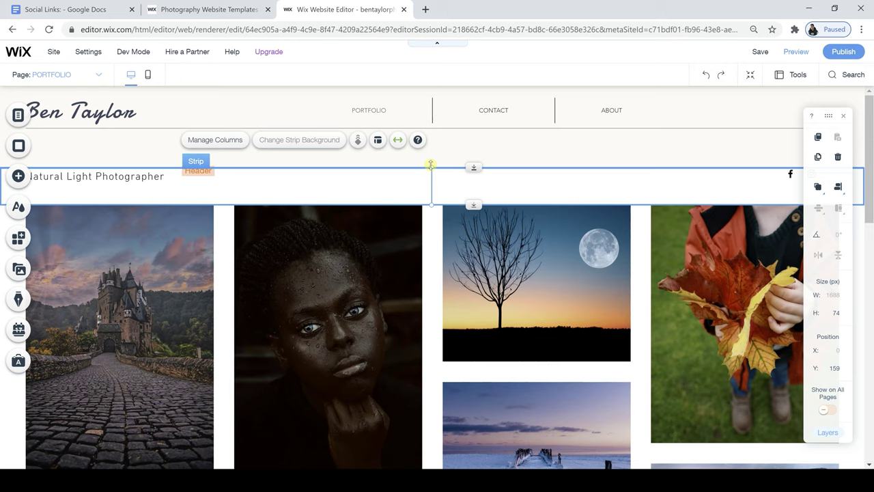
pyautogui.moveTo(431, 165); pyautogui.dragTo(434, 130)
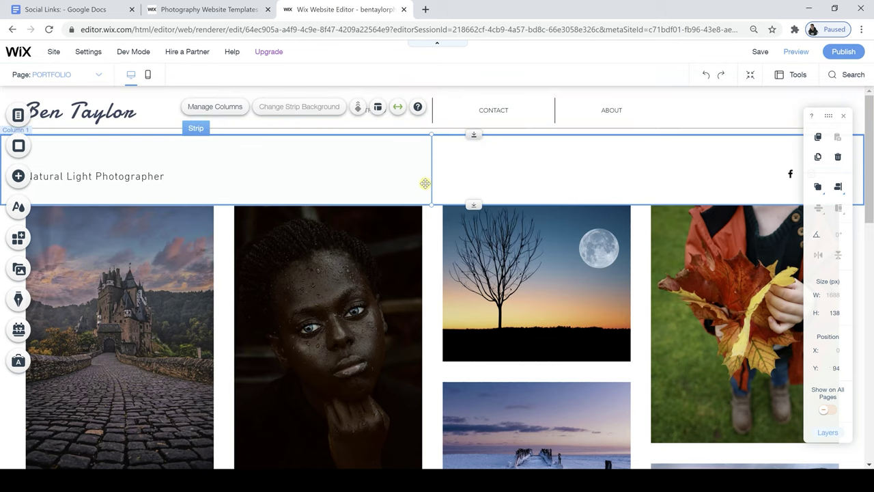
# Step: Move the Natural Light Photographer tagline up to Y 107 and raise the gallery's top edge to just beneath it
pyautogui.moveTo(146, 176); pyautogui.dragTo(146, 148)
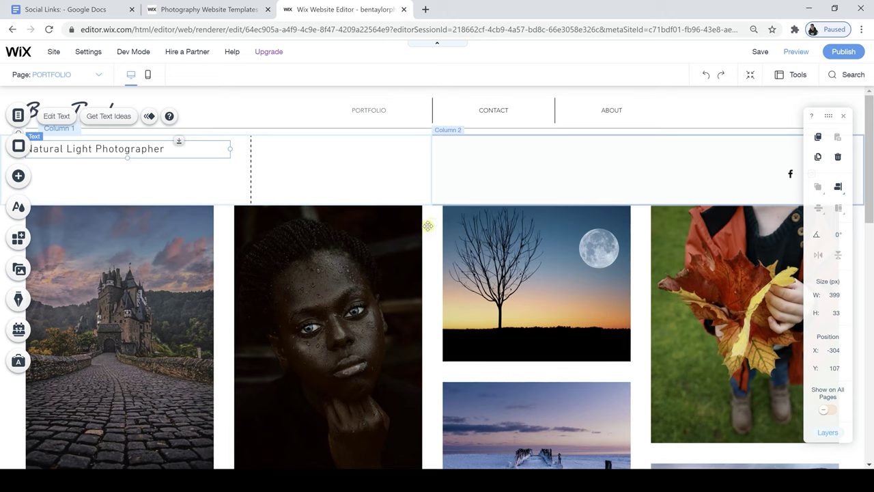
pyautogui.click(428, 224)
pyautogui.moveTo(219, 205); pyautogui.dragTo(217, 176)
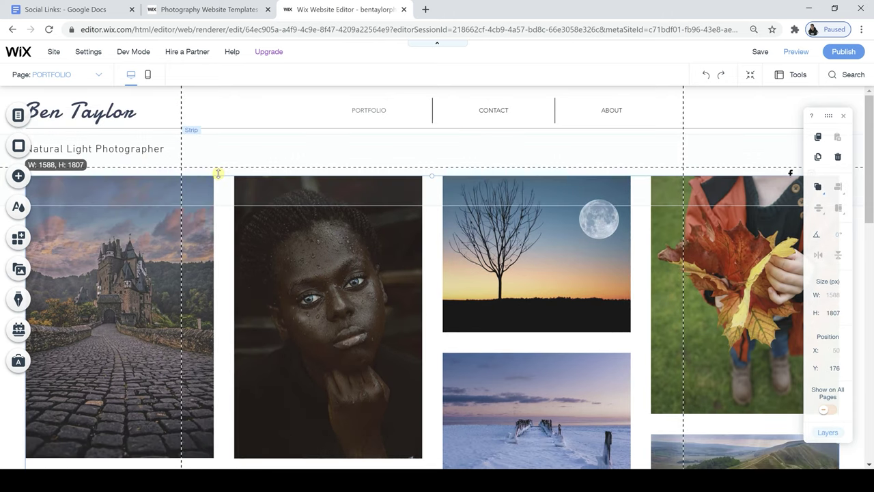
pyautogui.moveTo(218, 174); pyautogui.dragTo(218, 173)
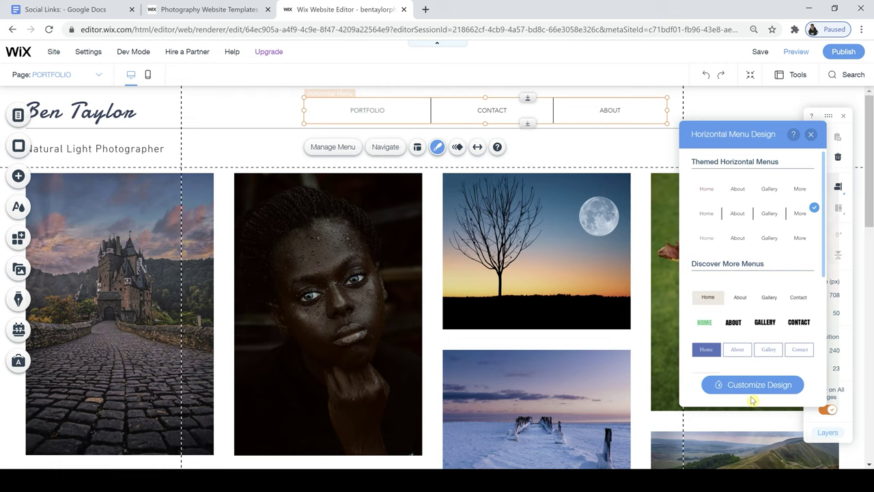
# Step: Customise the header menu's regular text design, changing its font to DIN Next Light
pyautogui.click(763, 386)
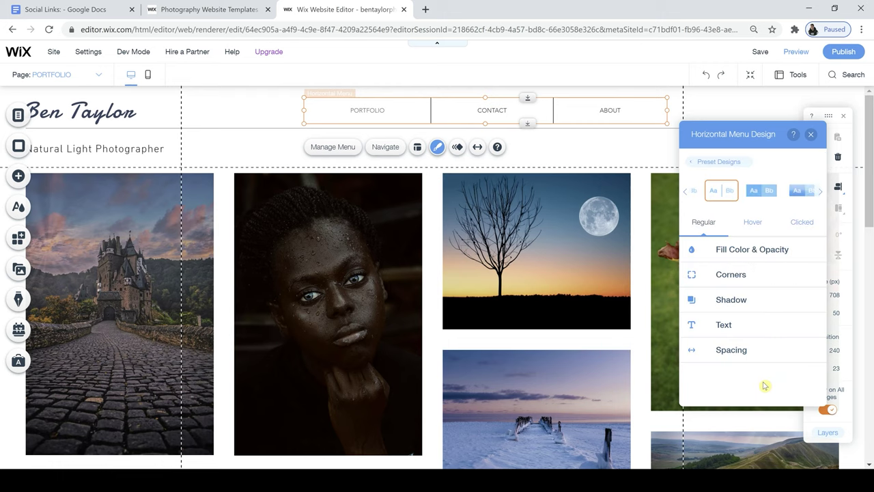
pyautogui.click(712, 327)
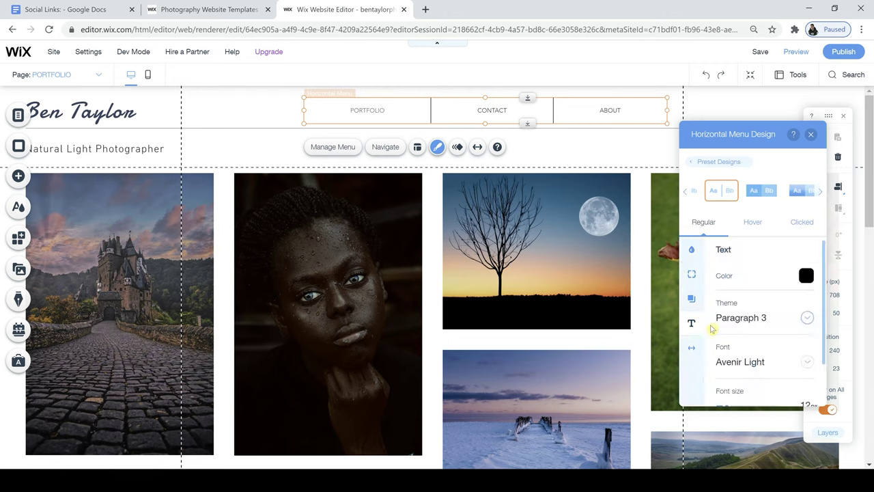
pyautogui.click(807, 362)
pyautogui.moveTo(810, 399); pyautogui.dragTo(810, 409)
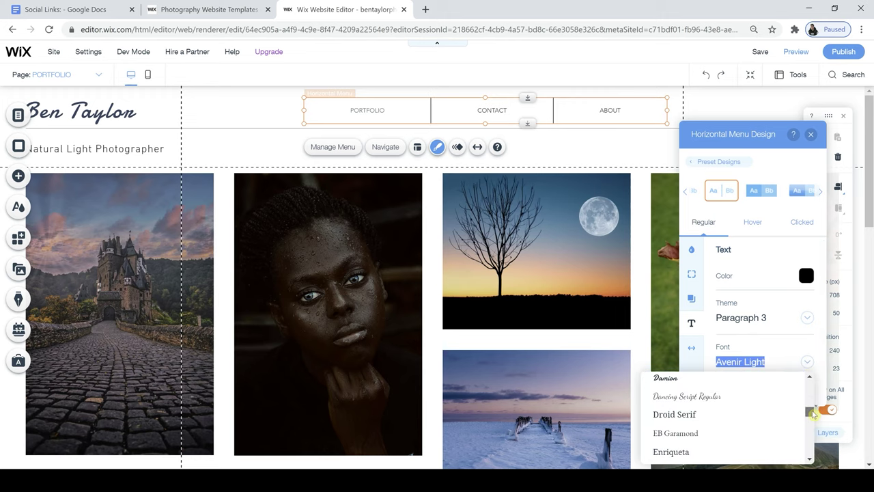
pyautogui.scroll(1, 814, 413)
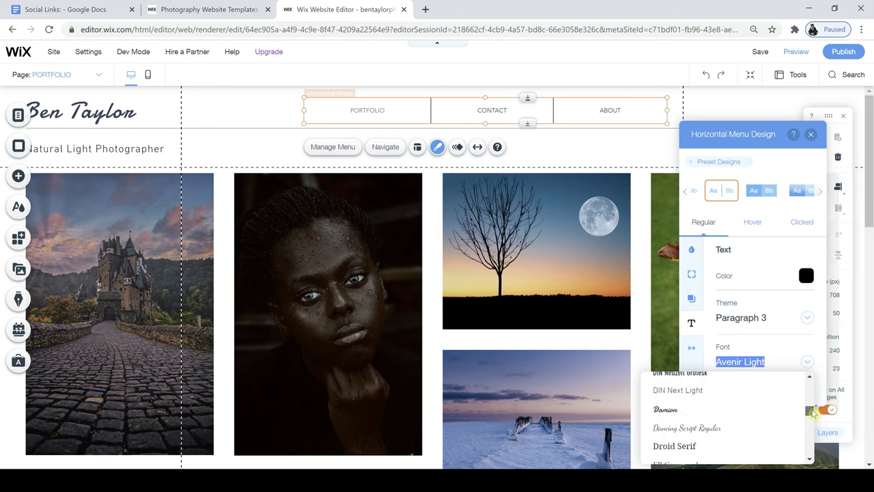
pyautogui.click(704, 393)
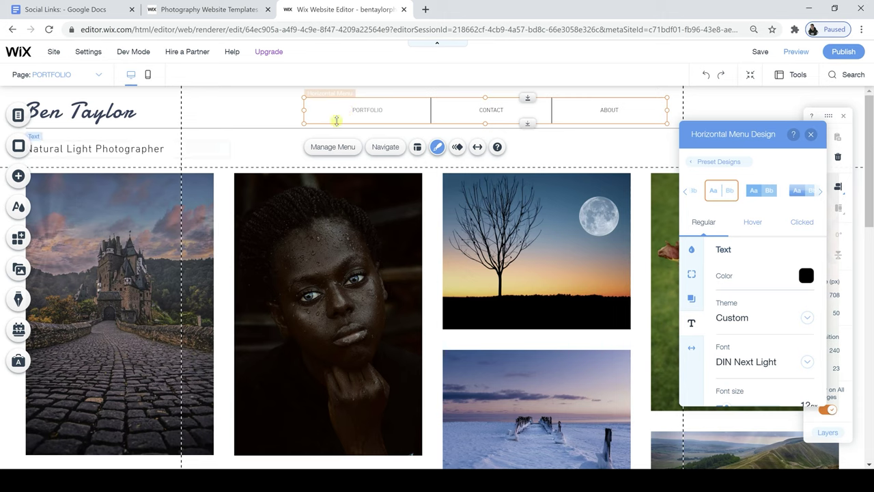
# Step: Increase the font size of the header menu text and move the floating editing toolbar aside
pyautogui.scroll(-1, 752, 314)
pyautogui.moveTo(733, 362); pyautogui.dragTo(726, 386)
pyautogui.click(723, 387)
pyautogui.moveTo(827, 116); pyautogui.dragTo(861, 127)
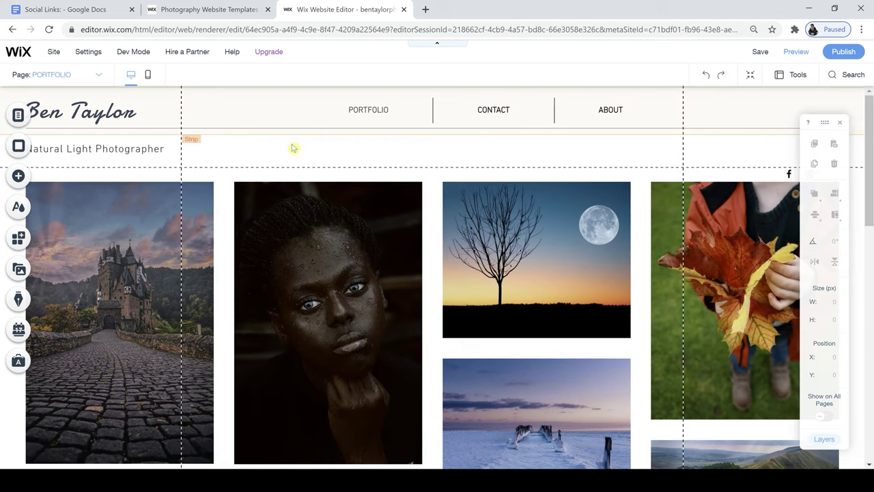
# Step: Open the CONTACT page from the site menu for editing and close the page list
pyautogui.click(27, 122)
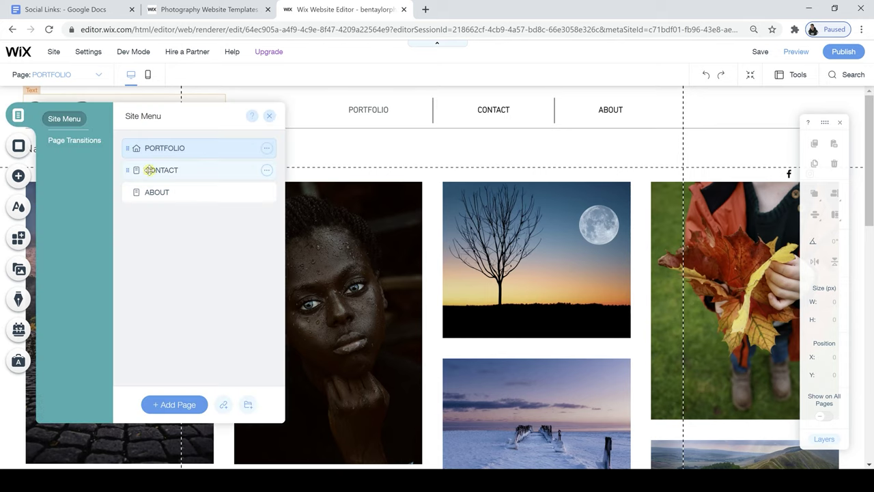
pyautogui.click(149, 170)
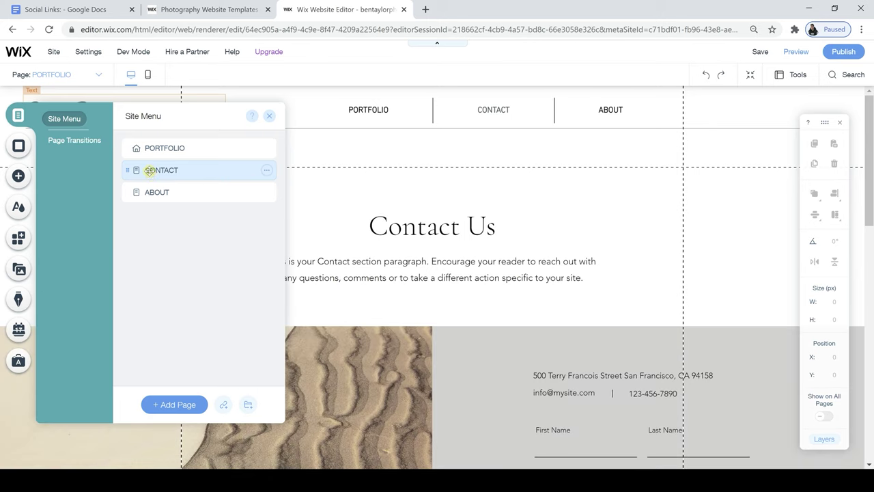
pyautogui.click(270, 119)
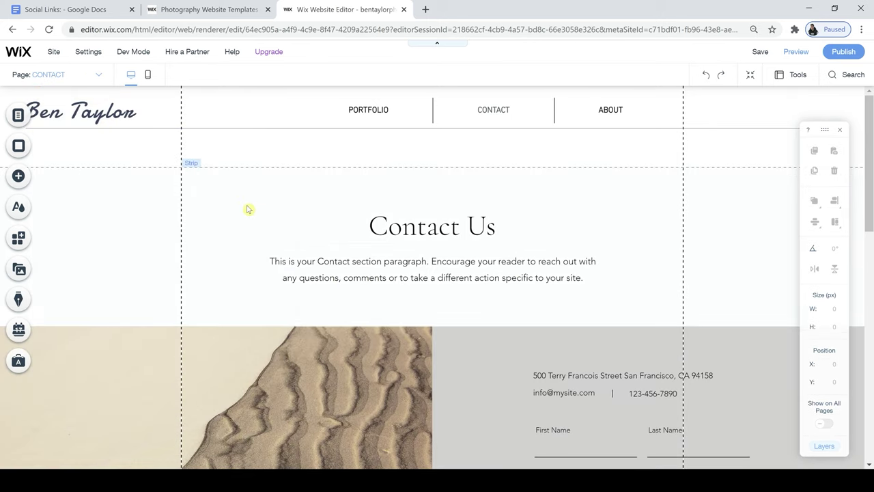
# Step: Change the font of the Contact Us heading to Damion
pyautogui.click(396, 229)
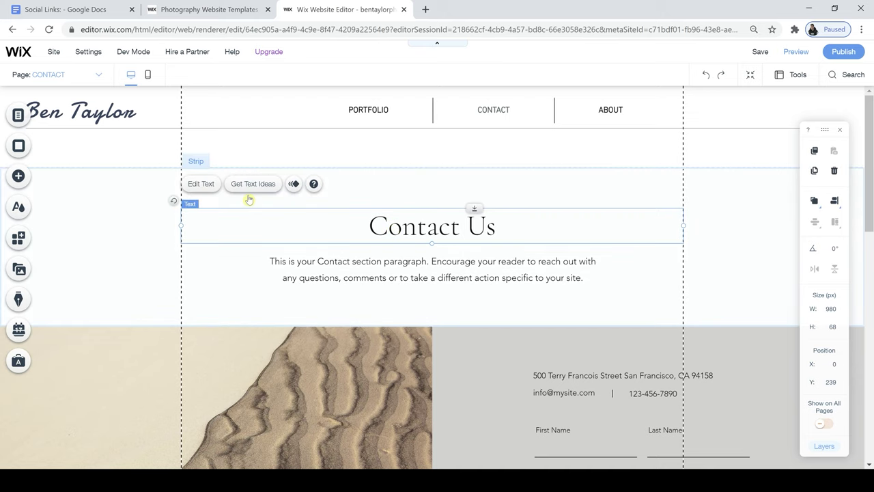
pyautogui.click(203, 183)
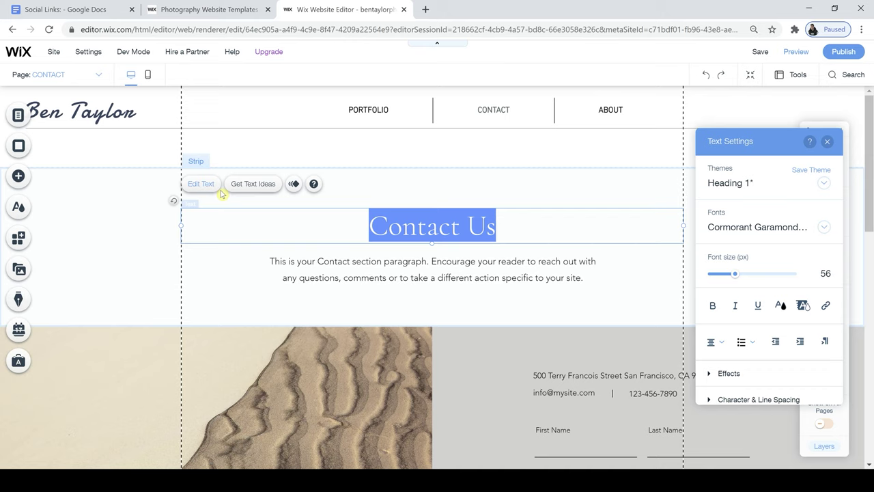
pyautogui.click(823, 230)
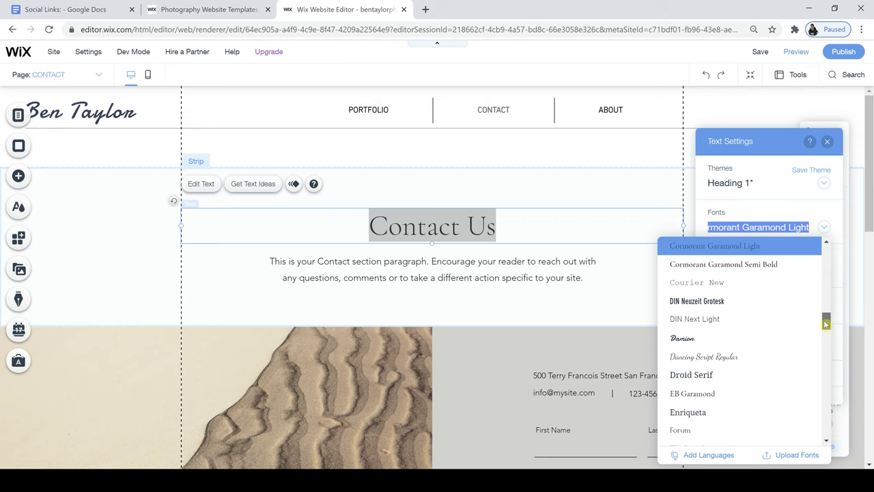
pyautogui.scroll(-1, 825, 323)
pyautogui.click(700, 323)
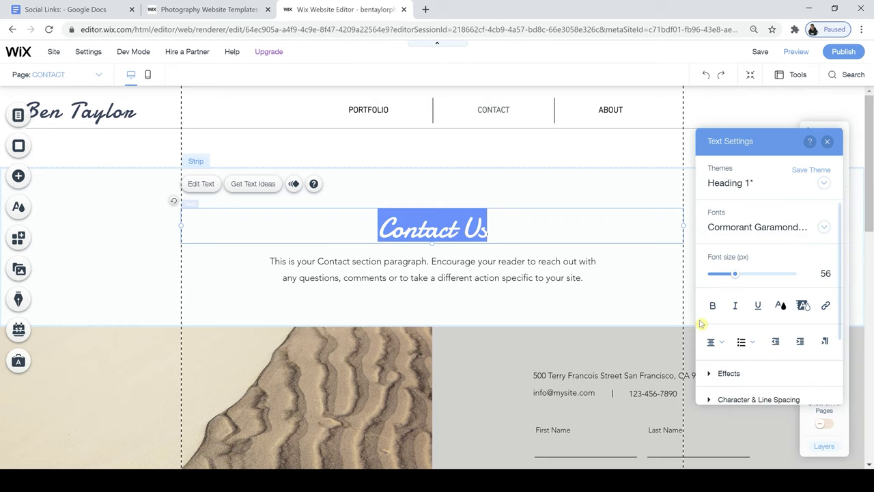
pyautogui.click(602, 203)
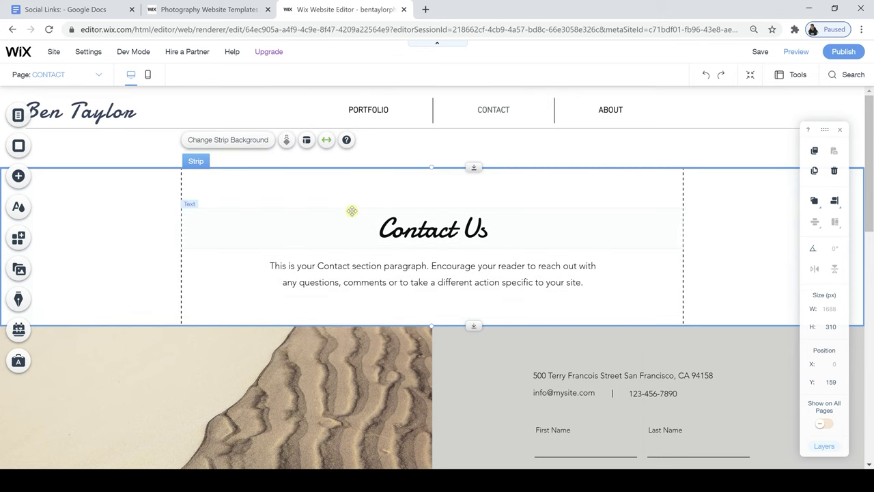
# Step: Reduce the Contact Us heading's font size to 43 px
pyautogui.click(444, 235)
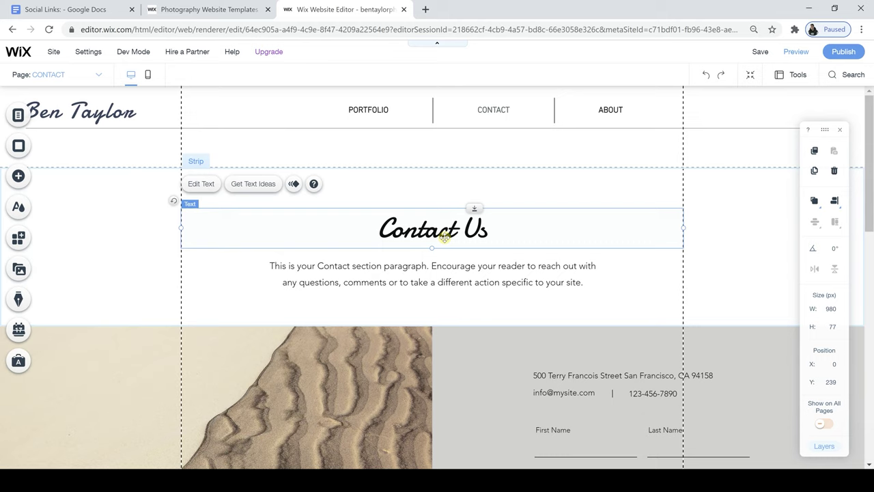
pyautogui.click(201, 184)
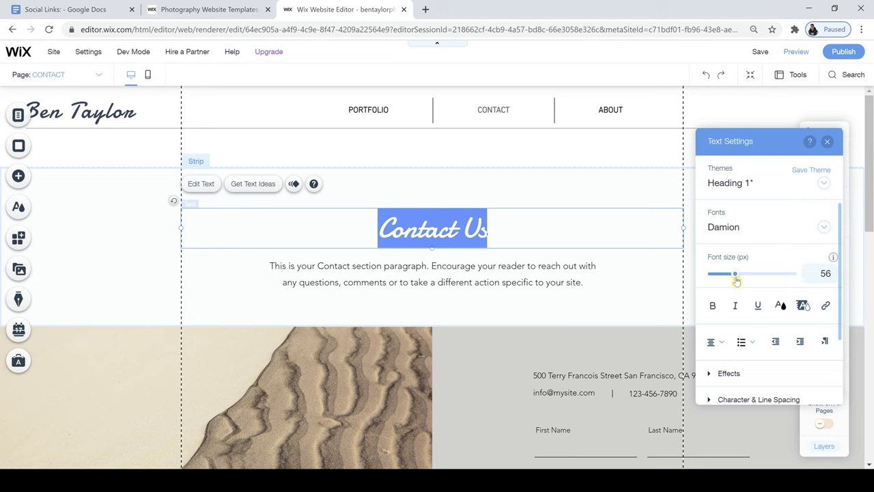
pyautogui.moveTo(735, 277); pyautogui.dragTo(731, 280)
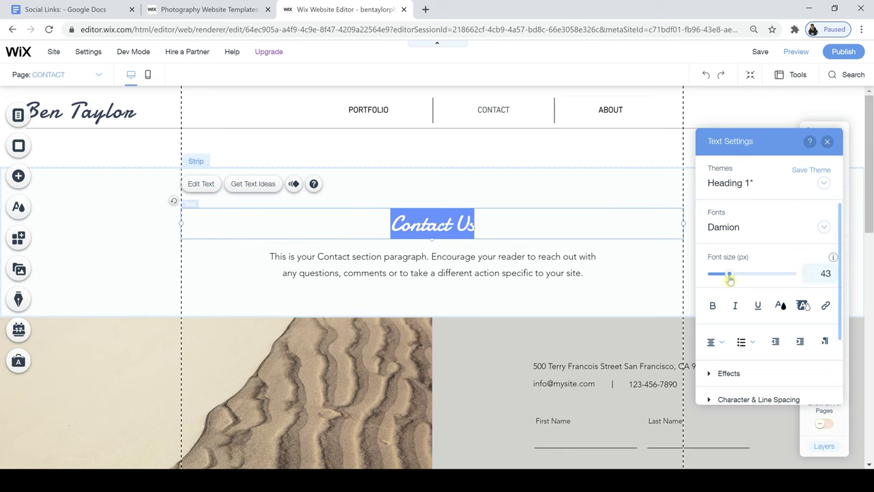
pyautogui.click(629, 185)
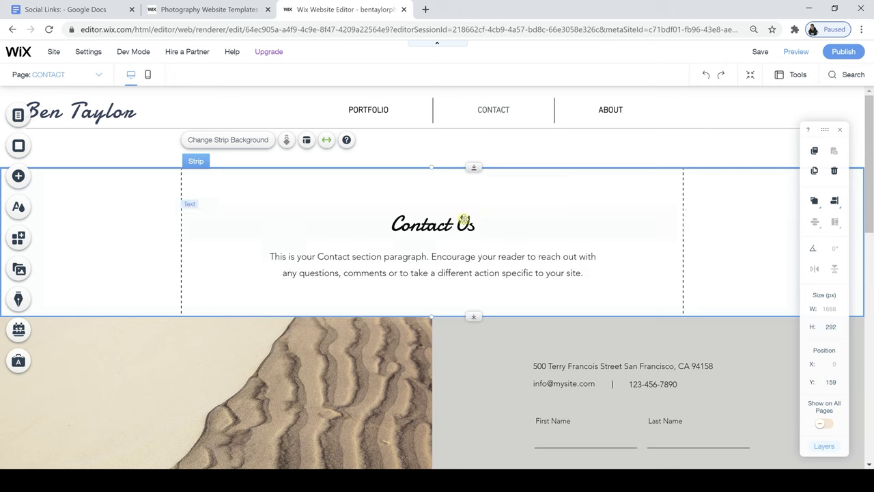
# Step: Replace the paragraph under Contact Us with "Please get in contact if you would like a quote, collaboration, or commission ."
pyautogui.click(414, 266)
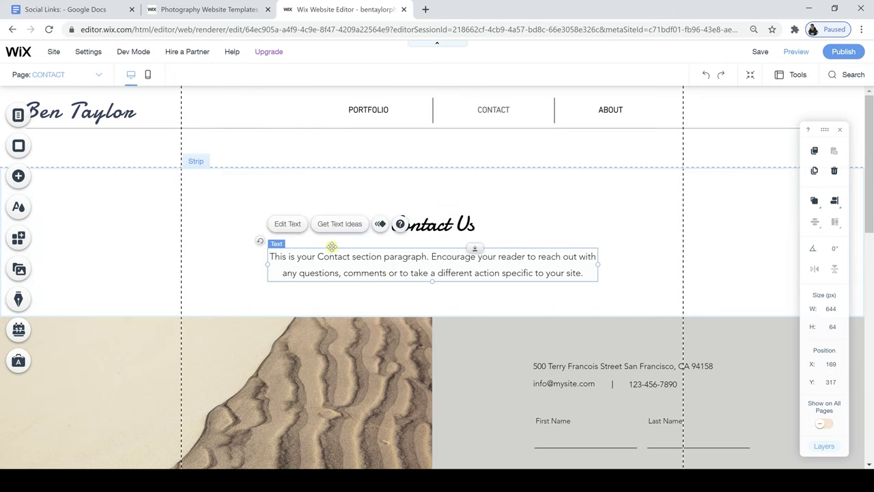
pyautogui.click(291, 226)
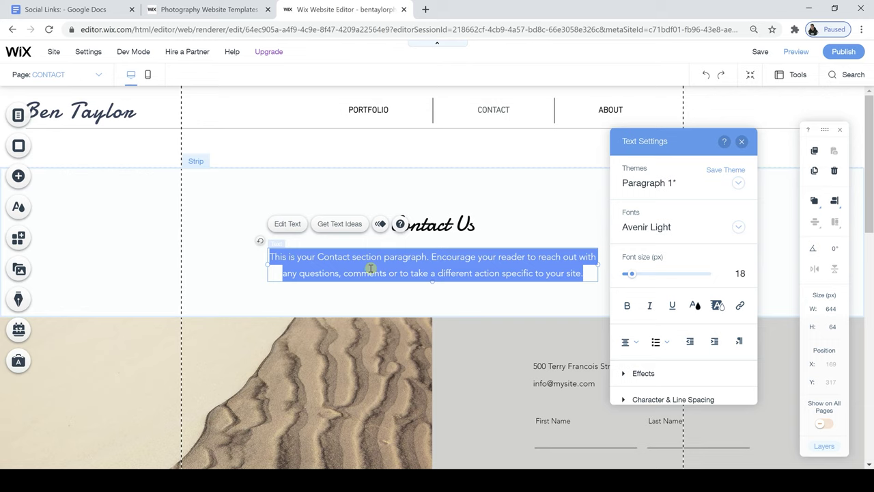
pyautogui.write('P')
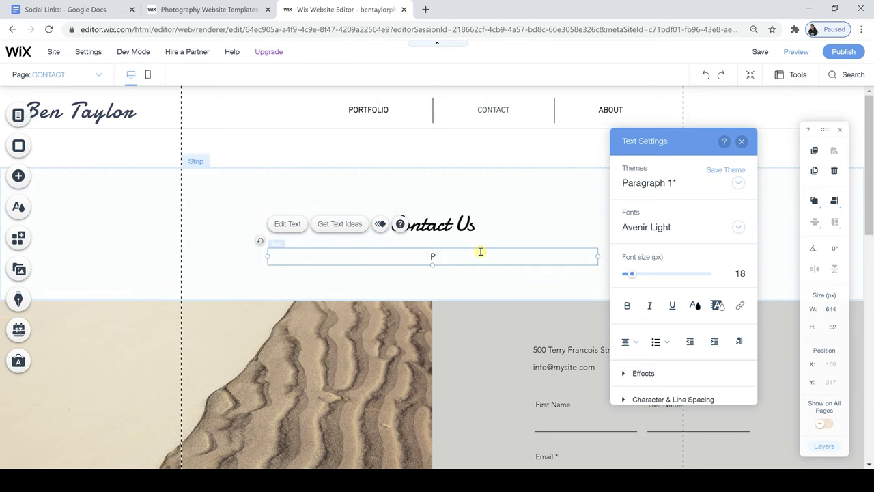
pyautogui.write('lease get in contact if you have a quote, collaboration, or ')
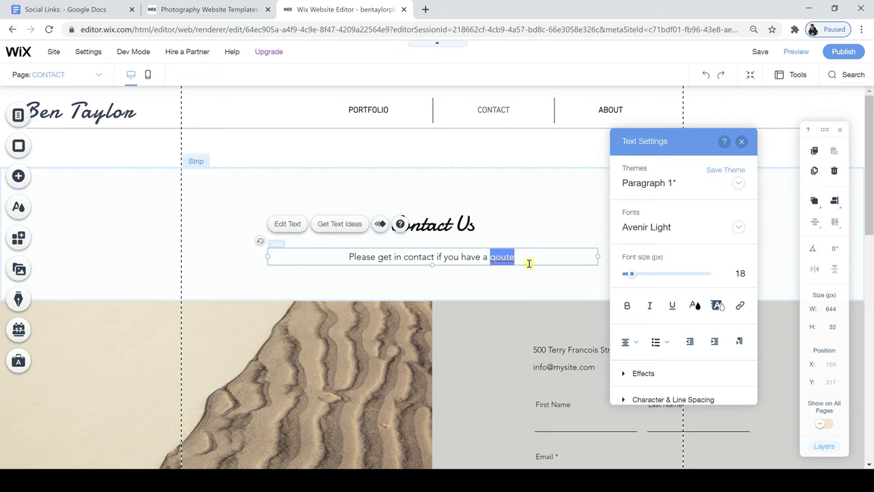
pyautogui.write('commision .')
pyautogui.rightClick(539, 265)
pyautogui.click(567, 274)
pyautogui.moveTo(423, 257); pyautogui.dragTo(399, 257)
pyautogui.write('would like a')
pyautogui.scroll(-1, 621, 205)
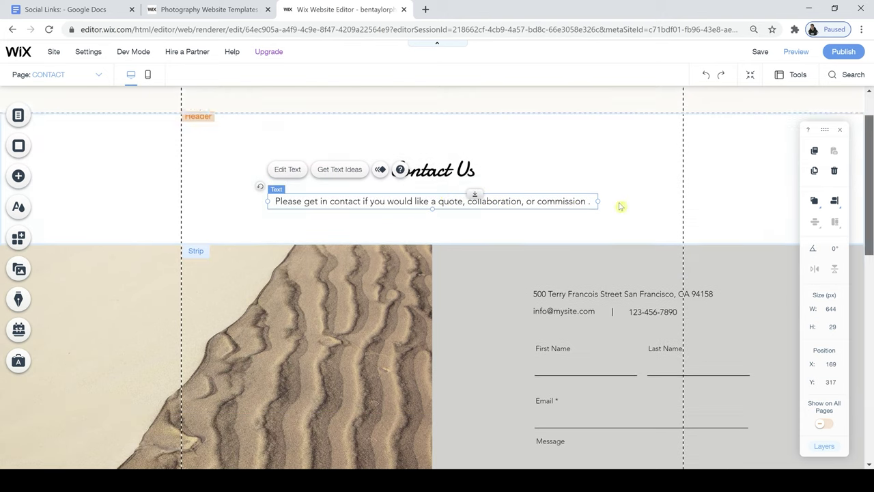
# Step: Set the contact paragraph's font to DIN Next Light at 19 px and check the page's mobile layout
pyautogui.click(738, 226)
pyautogui.moveTo(792, 307); pyautogui.dragTo(792, 322)
pyautogui.click(693, 305)
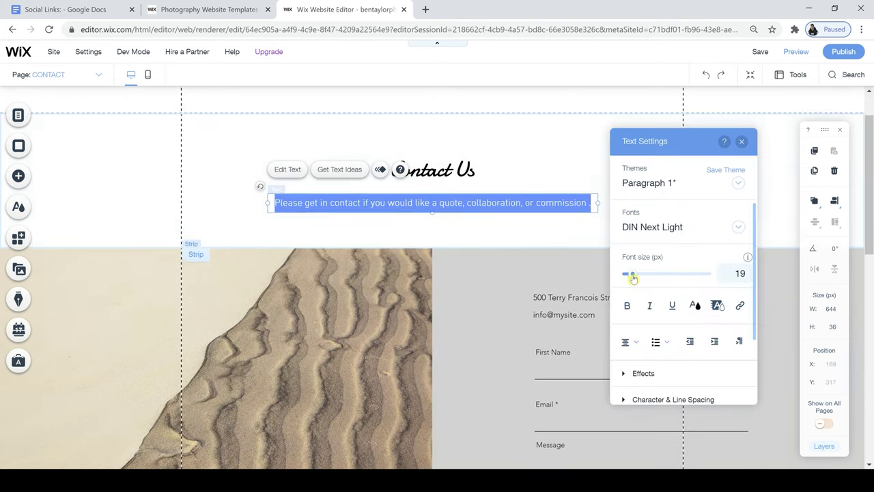
pyautogui.click(741, 142)
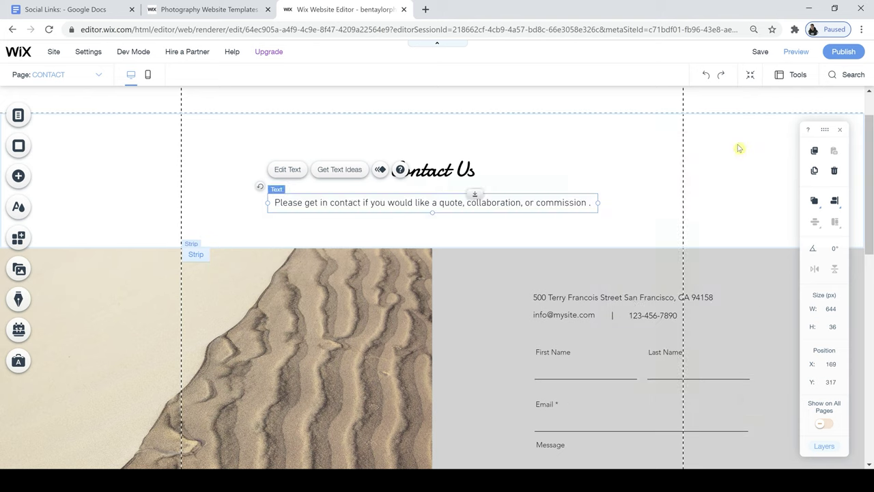
pyautogui.click(148, 75)
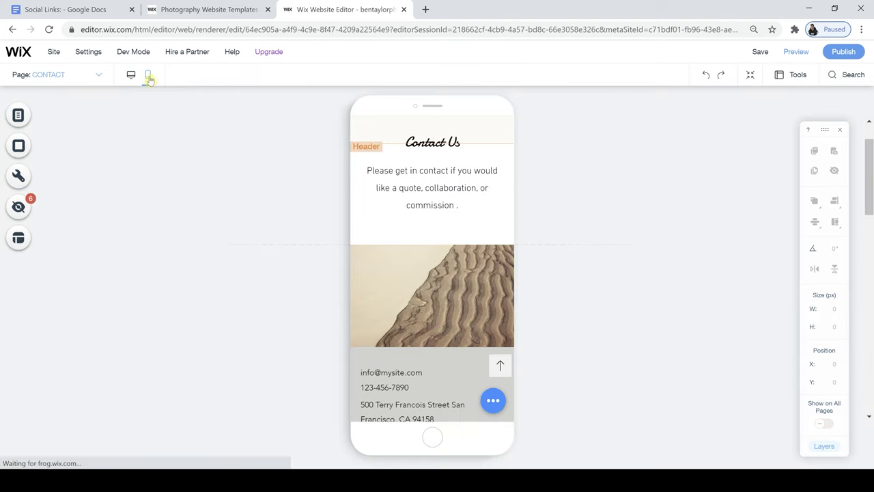
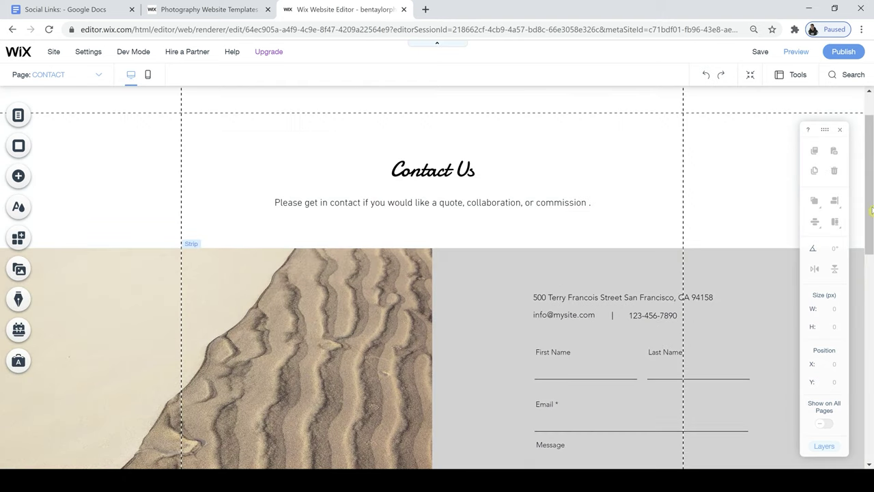
# Step: Open the background image chooser for the sand-dune column beside the contact form and show the uploaded Site Files
pyautogui.scroll(-1, 871, 236)
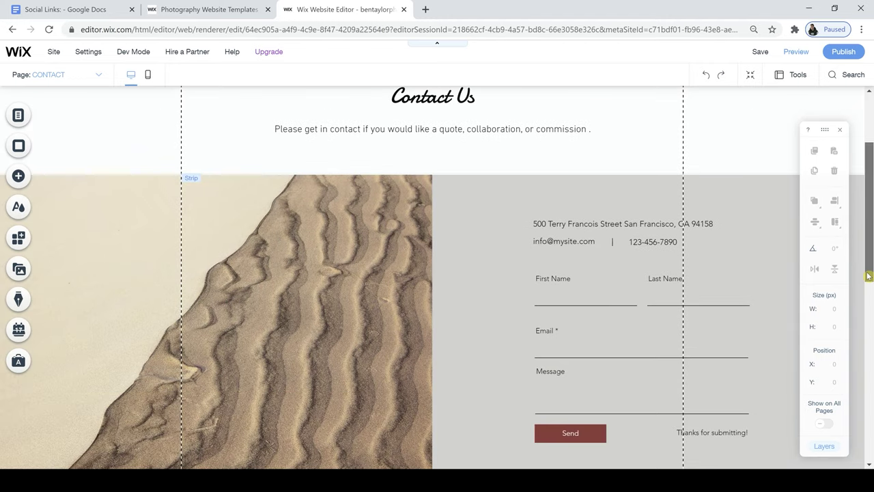
pyautogui.scroll(-2, 343, 267)
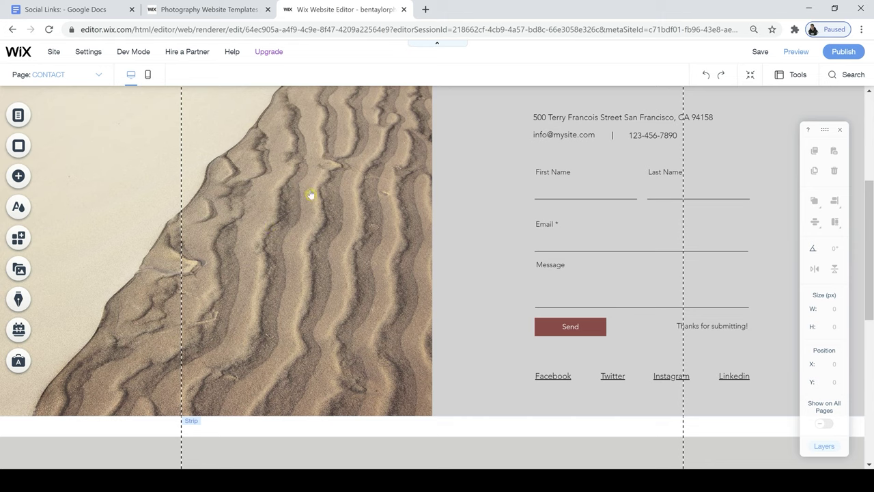
pyautogui.click(349, 197)
pyautogui.click(349, 195)
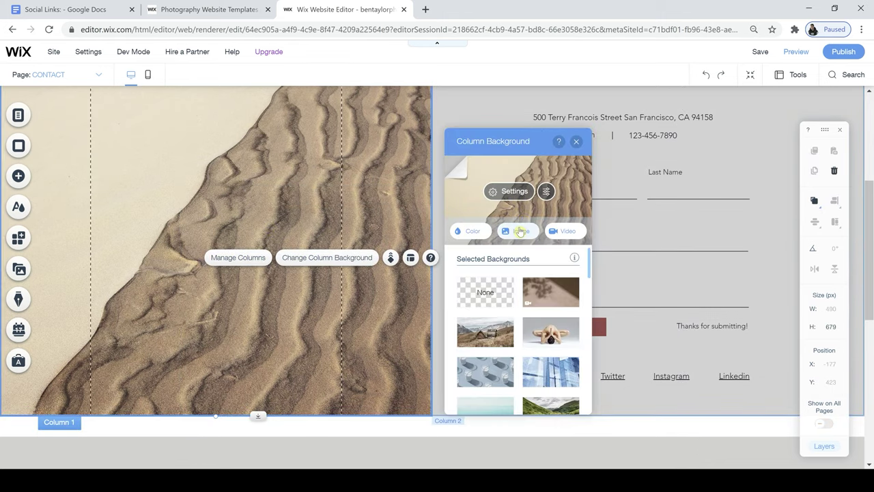
pyautogui.click(520, 231)
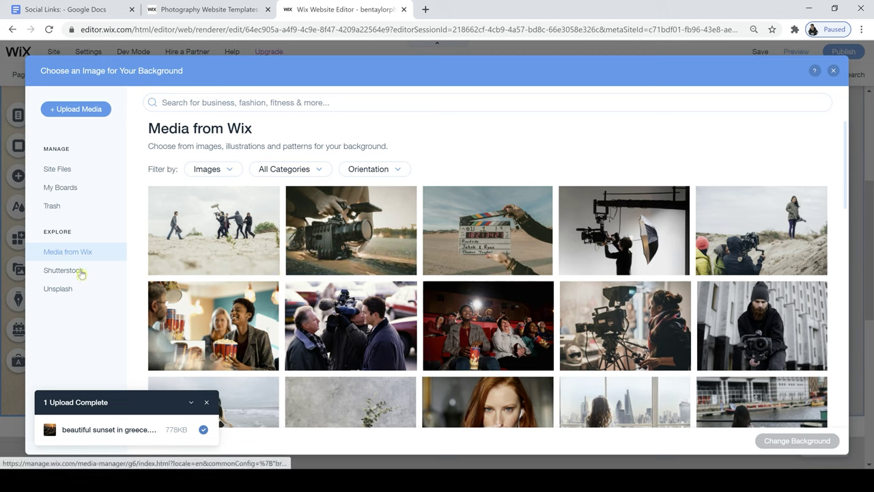
pyautogui.click(66, 173)
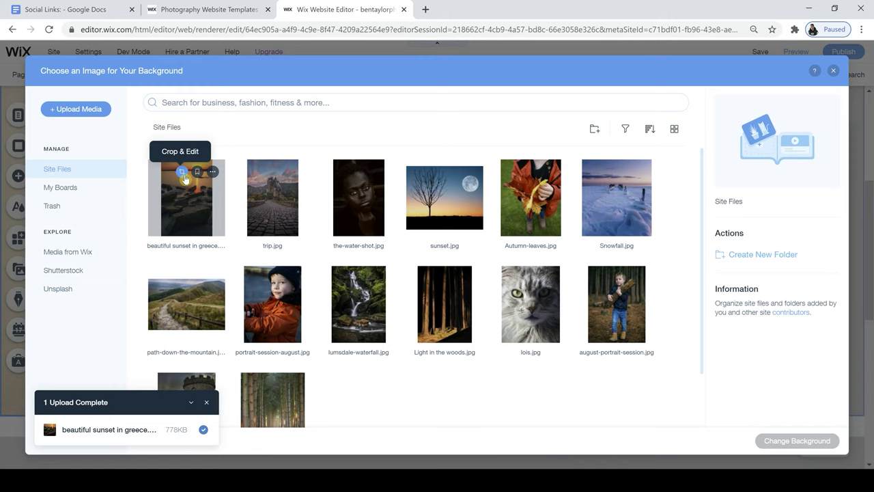
# Step: Crop the beautiful sunset in greece image to about 1667 × 1927 px and save the cropped copy
pyautogui.click(182, 173)
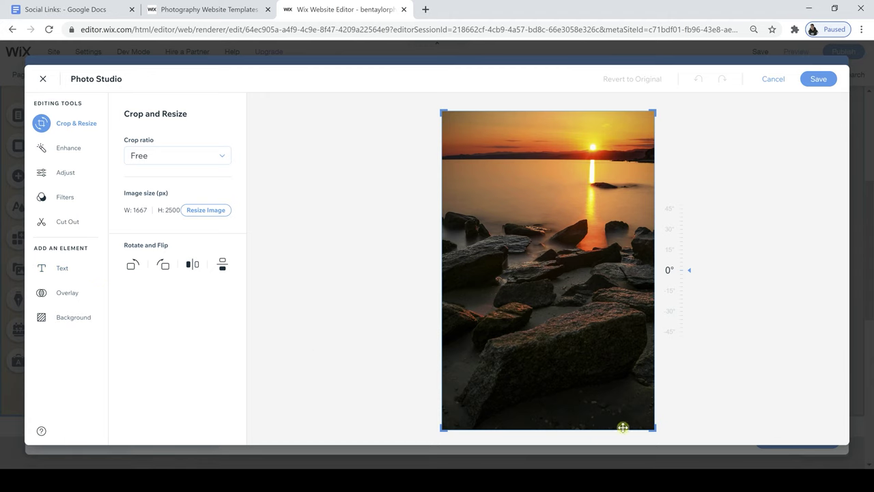
pyautogui.moveTo(659, 433); pyautogui.dragTo(667, 385)
pyautogui.moveTo(676, 112); pyautogui.dragTo(679, 134)
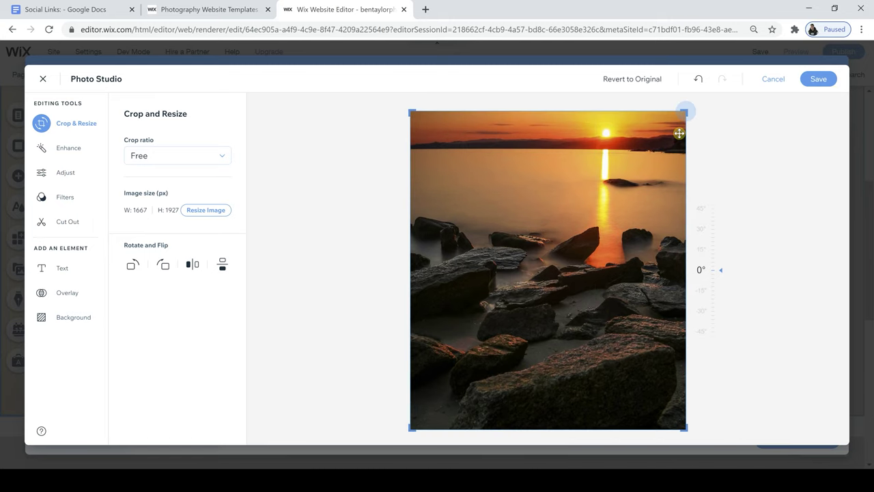
pyautogui.click(823, 80)
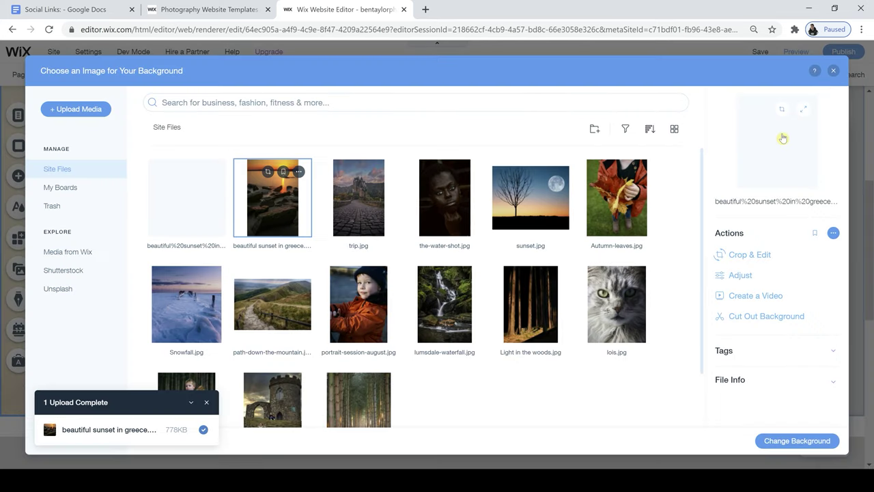
# Step: Apply the cropped sunset image as the column's background and close the background settings
pyautogui.click(765, 442)
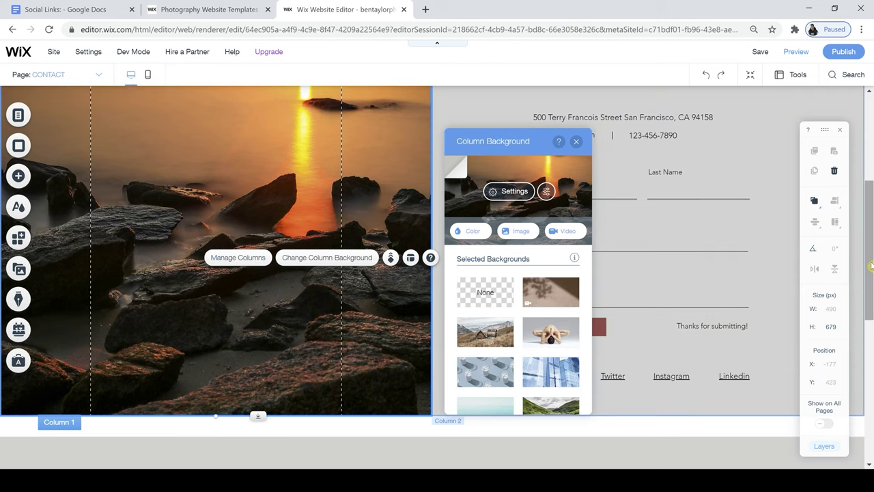
pyautogui.moveTo(871, 267); pyautogui.dragTo(872, 232)
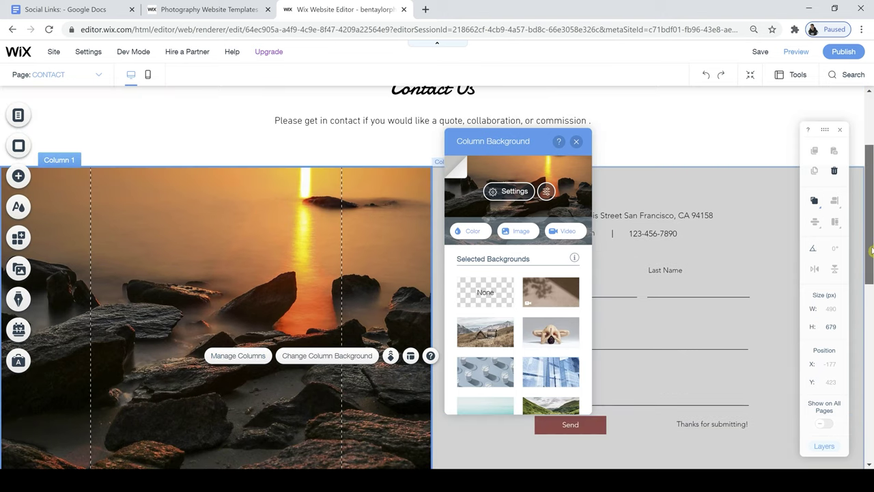
pyautogui.scroll(-1, 871, 251)
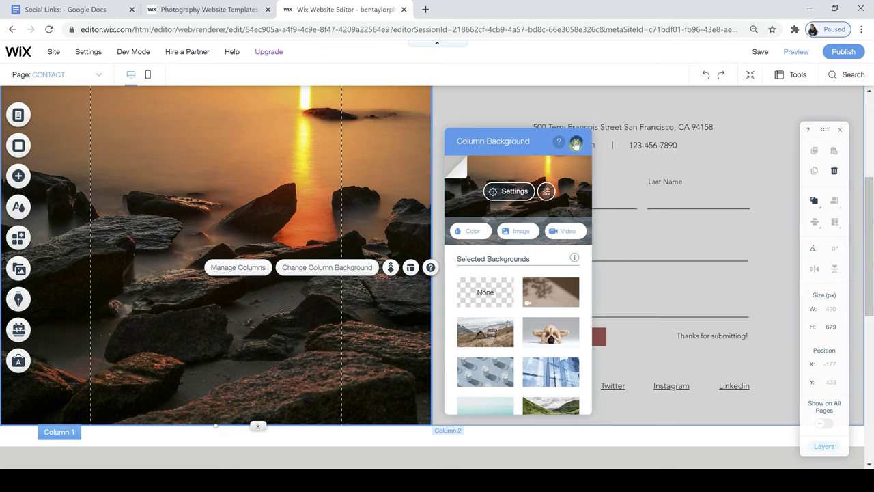
pyautogui.click(576, 142)
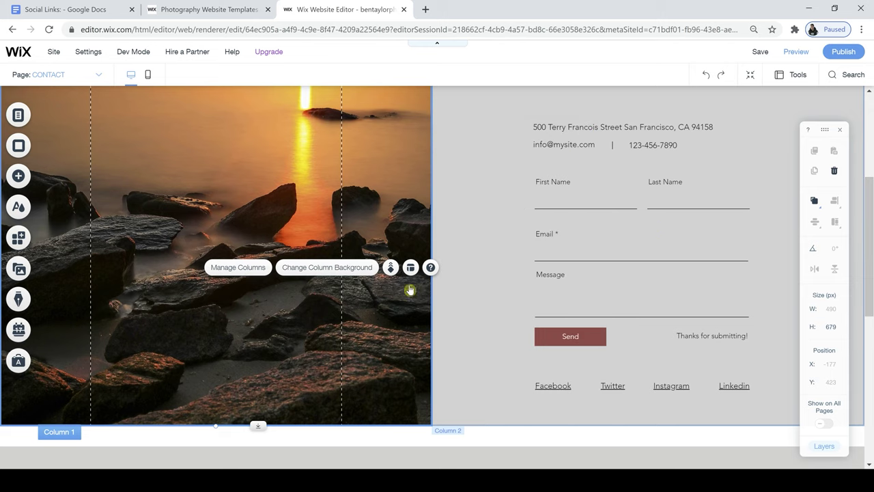
# Step: Delete the street address line above the contact form and open the email text beneath it for editing
pyautogui.click(627, 129)
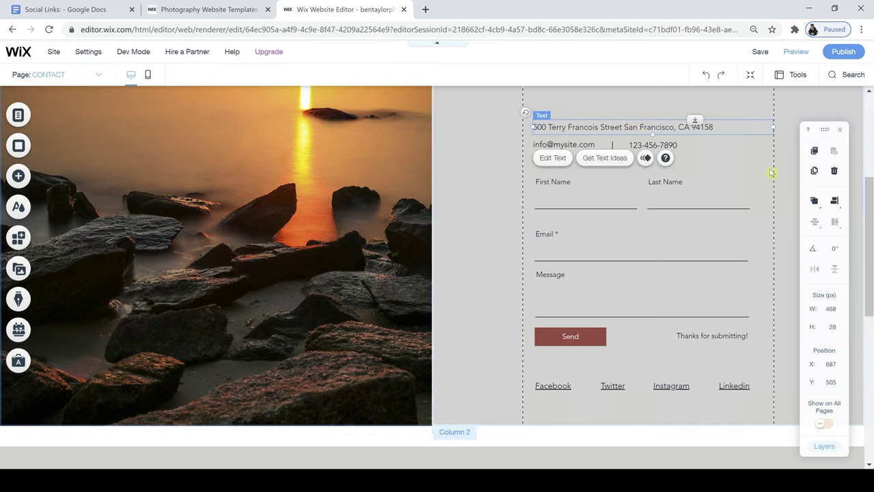
pyautogui.click(833, 171)
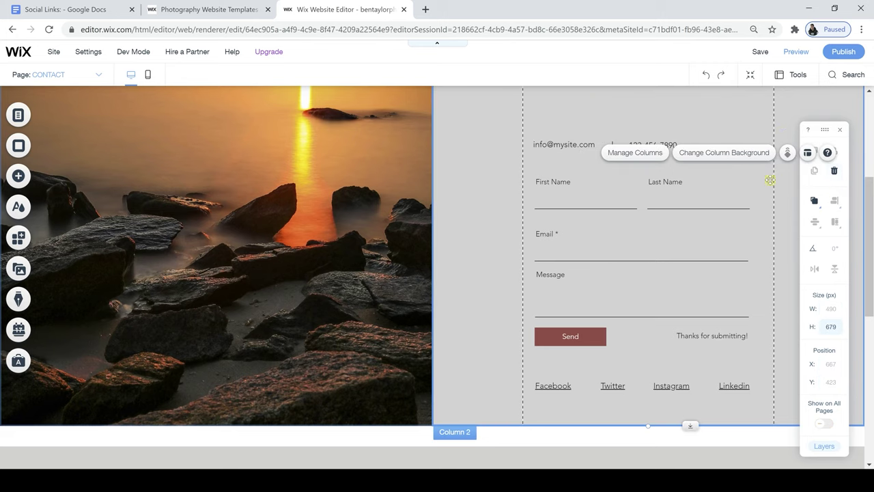
pyautogui.click(575, 141)
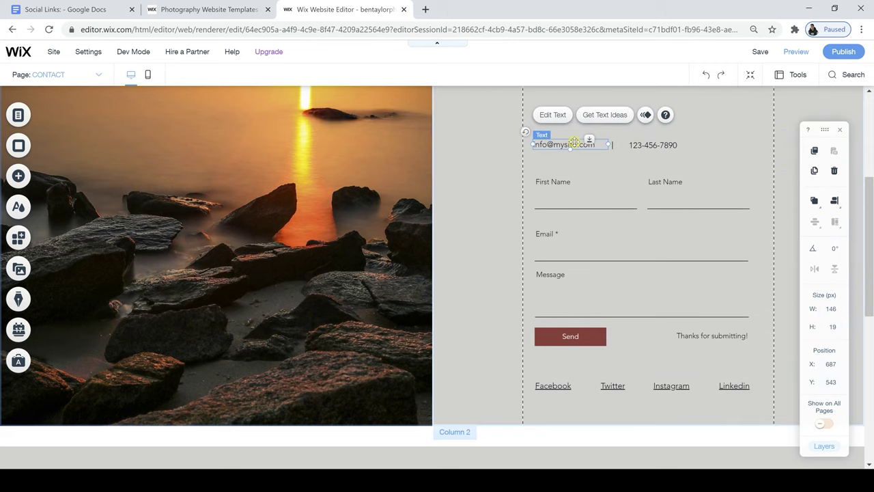
pyautogui.click(560, 116)
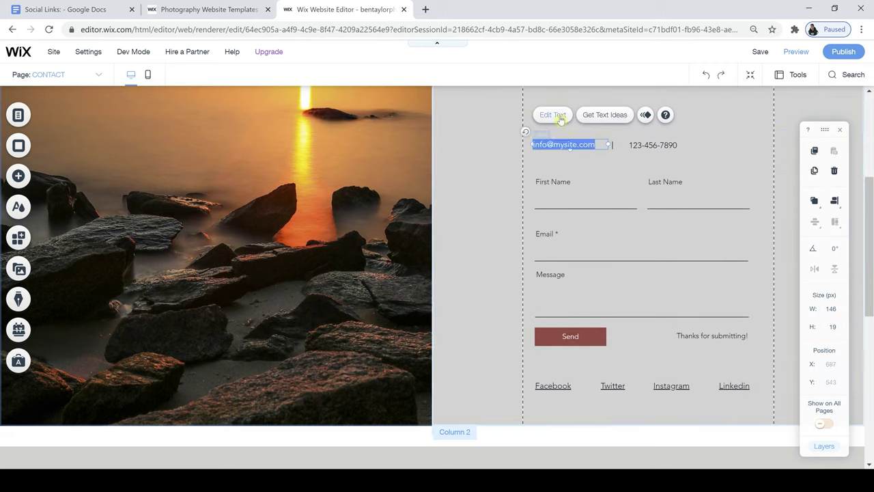
# Step: Copy the contact email from the Social Links Google Docs document and paste it over the placeholder email above the Wix contact form
pyautogui.click(73, 8)
pyautogui.scroll(-10, 830, 332)
pyautogui.scroll(1, 829, 333)
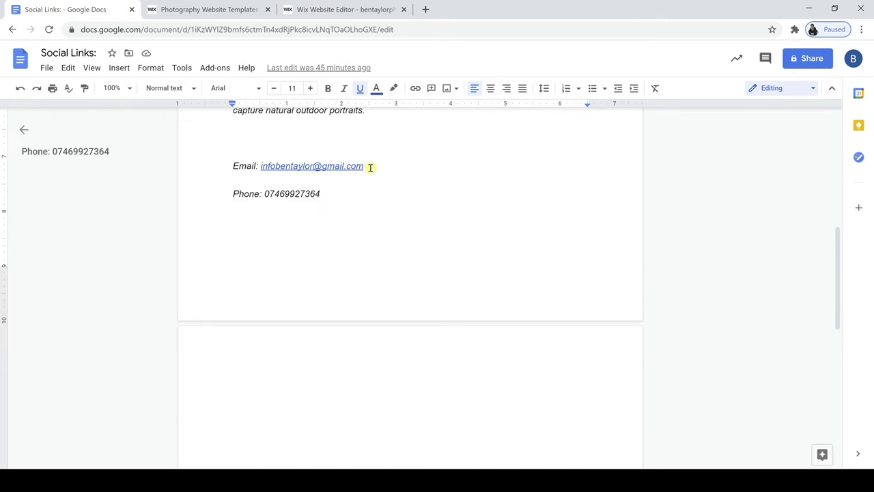
pyautogui.moveTo(365, 166); pyautogui.dragTo(261, 166)
pyautogui.hotkey('ctrl', 'c')
pyautogui.click(369, 9)
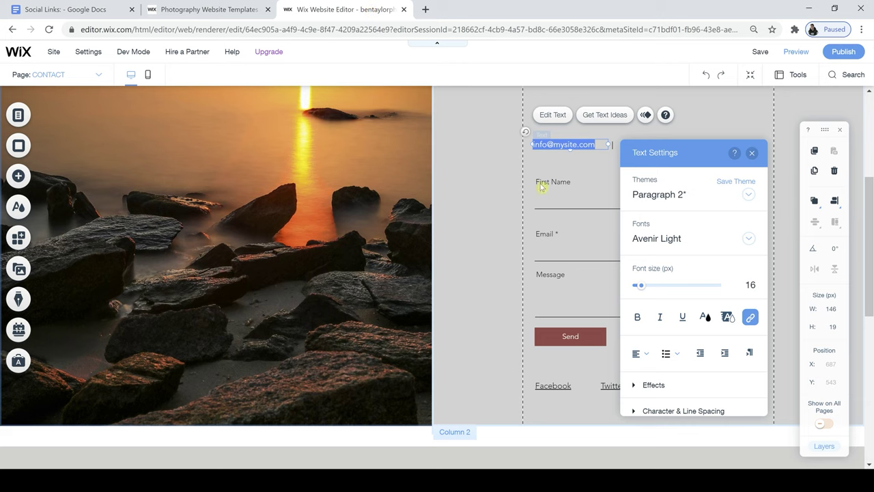
pyautogui.hotkey('ctrl', 'v')
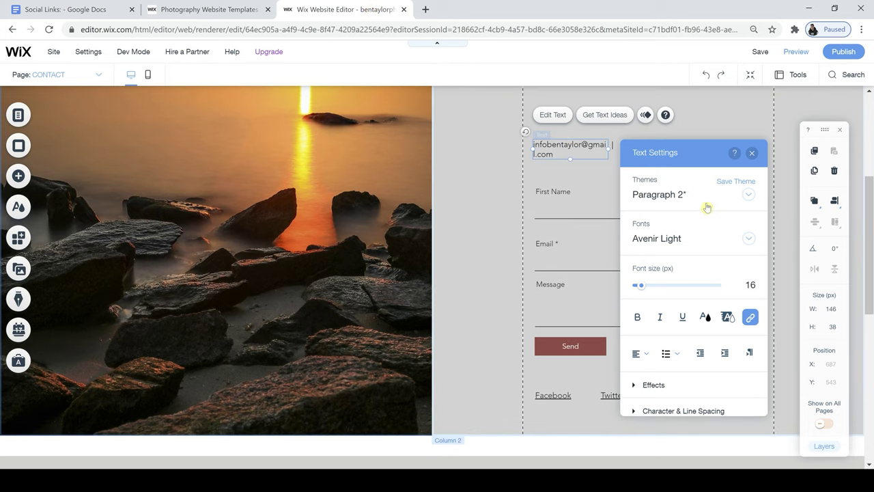
pyautogui.click(753, 152)
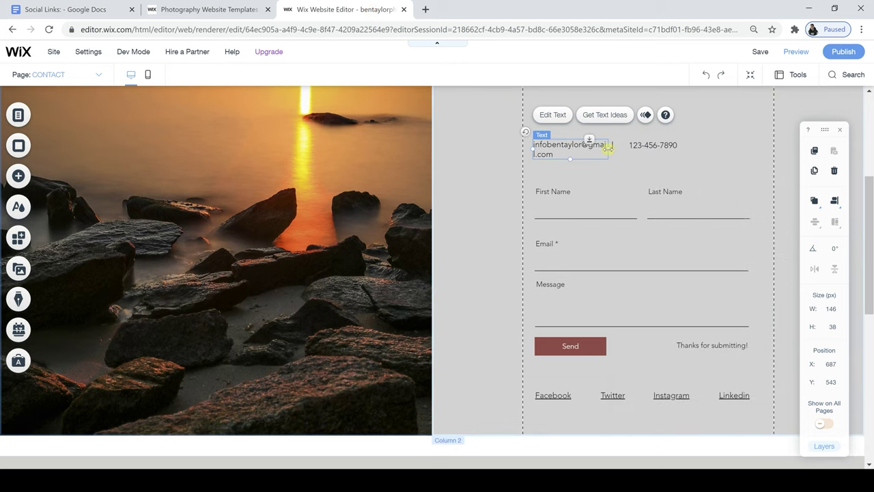
# Step: Narrow the email text box to about 125 px and delete the vertical divider line beside it
pyautogui.moveTo(608, 148); pyautogui.dragTo(598, 153)
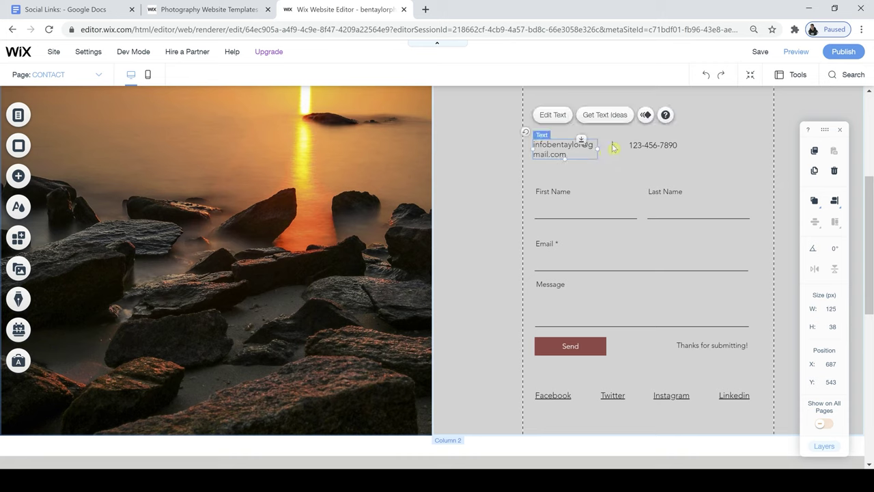
pyautogui.click(614, 148)
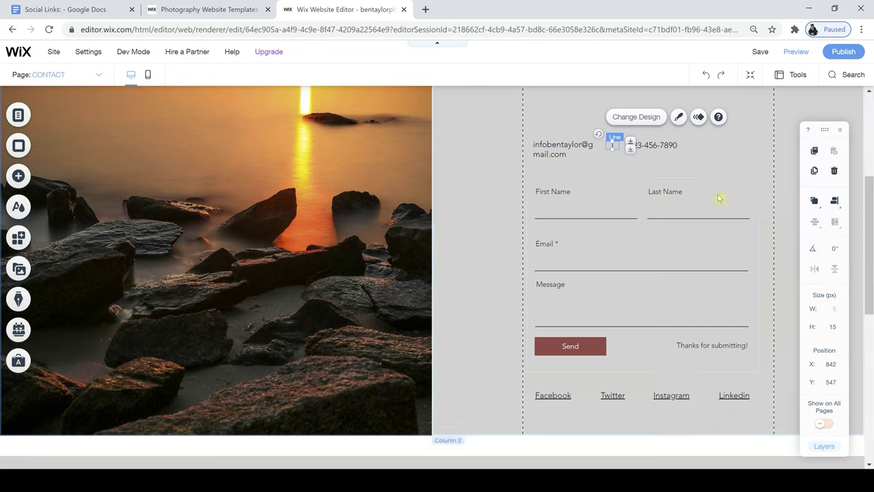
pyautogui.click(578, 143)
# Step: Move the phone text to about X 937, Y 552 and widen the email text box to about 195 px, level with it
pyautogui.moveTo(662, 145); pyautogui.dragTo(695, 149)
pyautogui.click(570, 149)
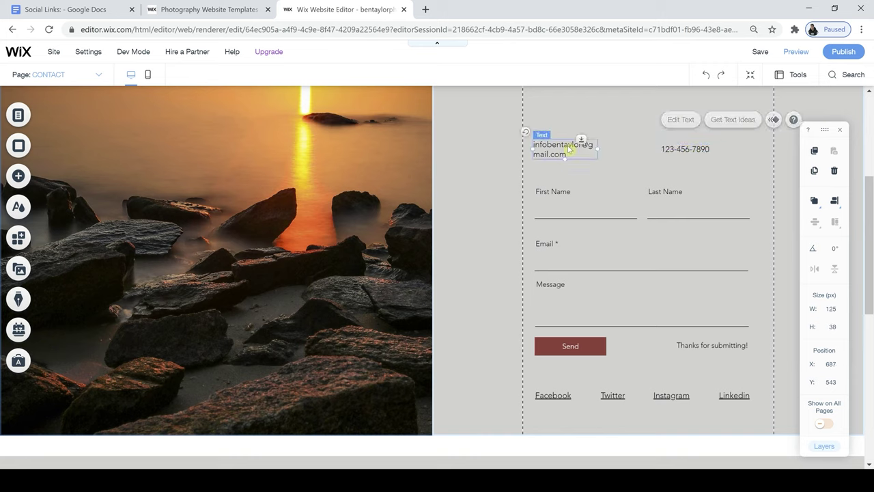
pyautogui.moveTo(596, 147)
pyautogui.mouseDown()
pyautogui.moveTo(632, 145)
pyautogui.moveTo(610, 152)
pyautogui.mouseUp()
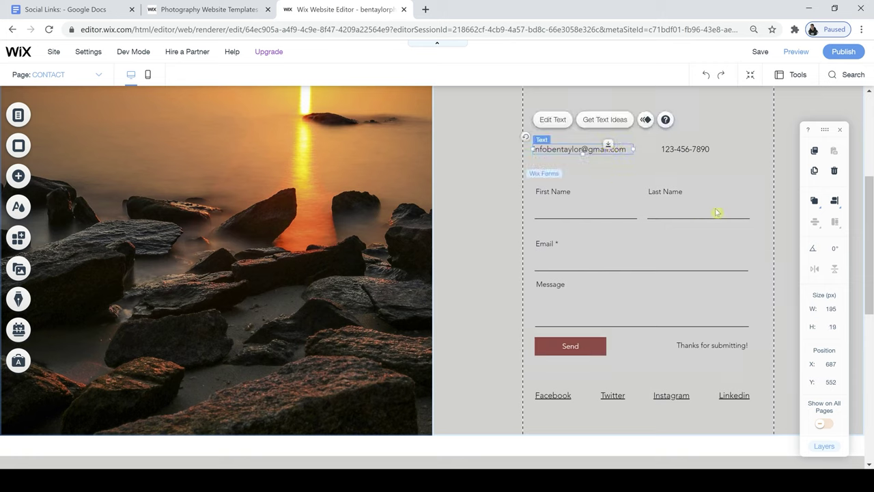
# Step: Replace the placeholder phone number above the contact form with the phone number copied from the Social Links Google Docs document
pyautogui.click(693, 151)
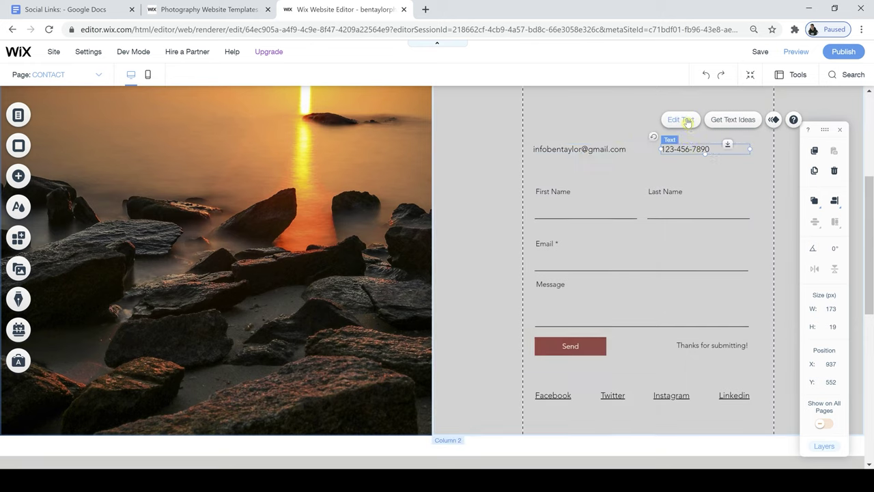
pyautogui.click(681, 119)
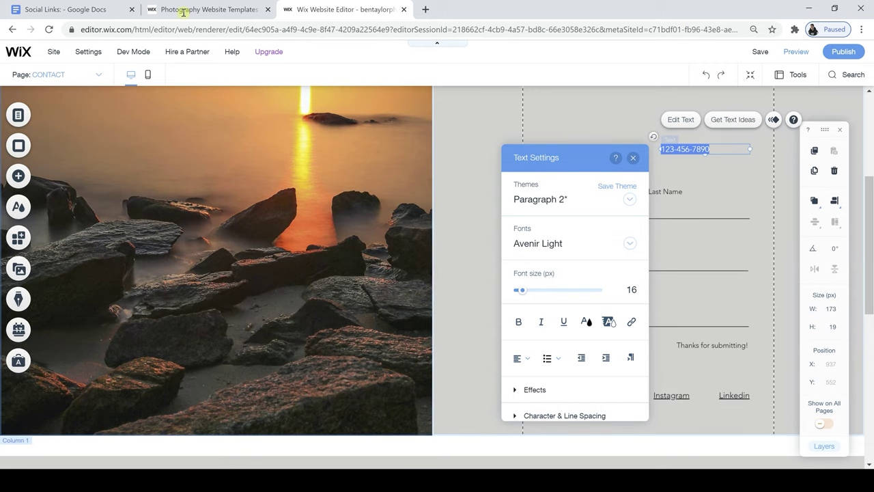
pyautogui.click(78, 8)
pyautogui.click(283, 194)
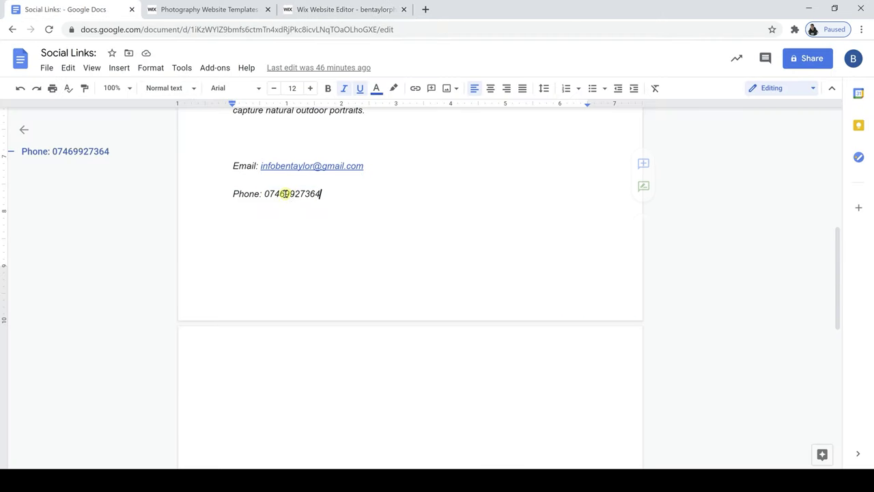
pyautogui.doubleClick(267, 194)
pyautogui.hotkey('ctrl', 'c')
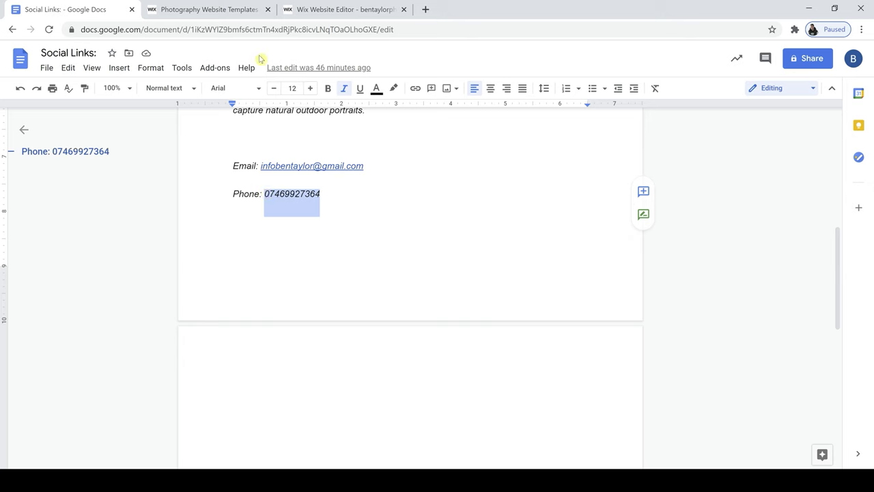
pyautogui.click(339, 8)
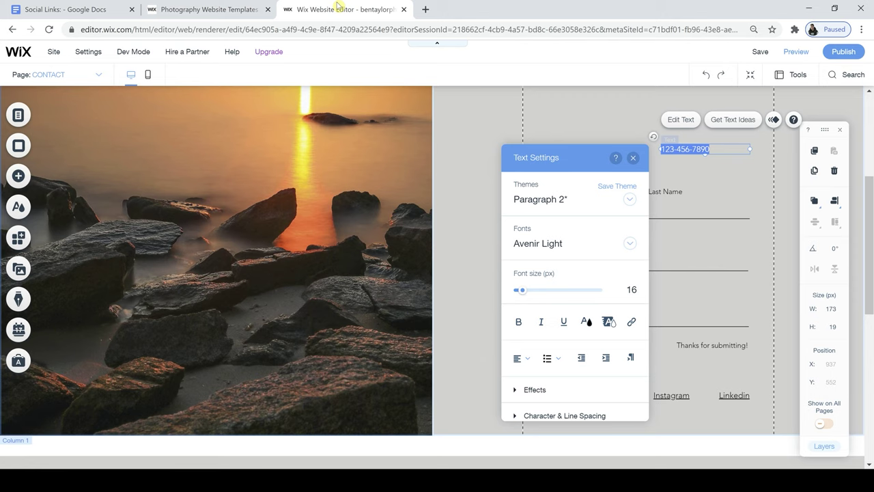
pyautogui.hotkey('ctrl', 'v')
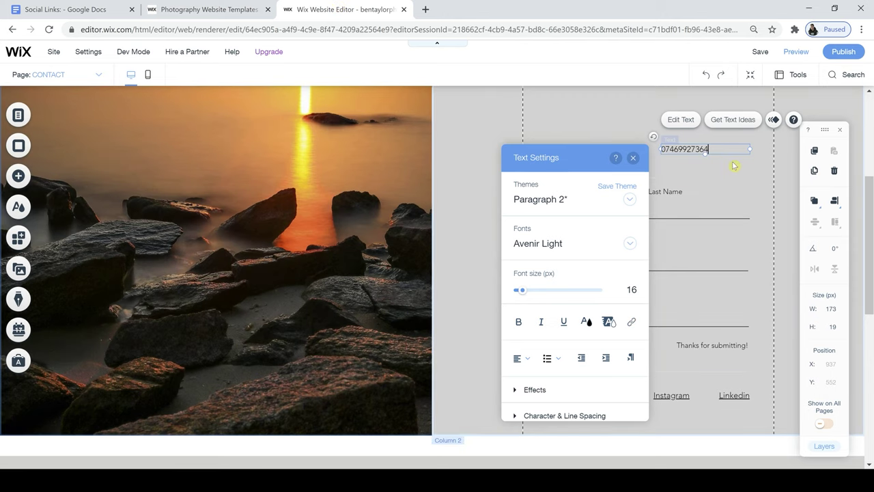
pyautogui.click(734, 165)
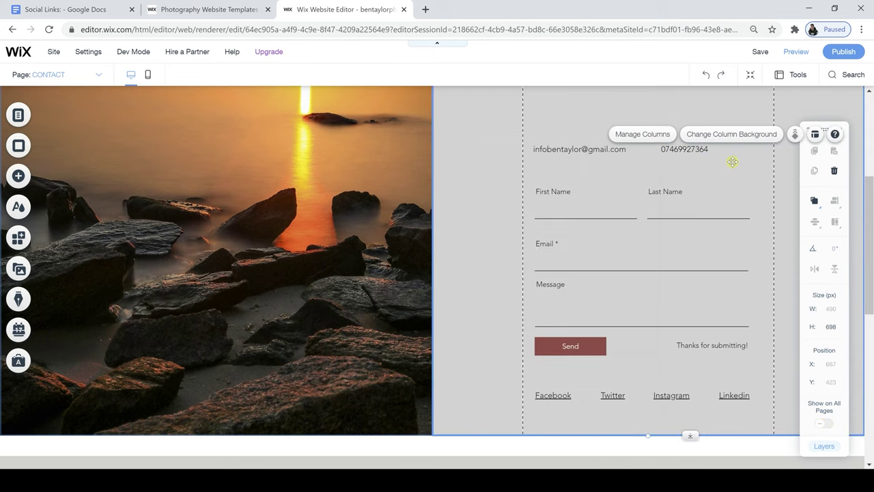
# Step: Change the font of the email text above the contact form to DIN Next Light
pyautogui.click(621, 154)
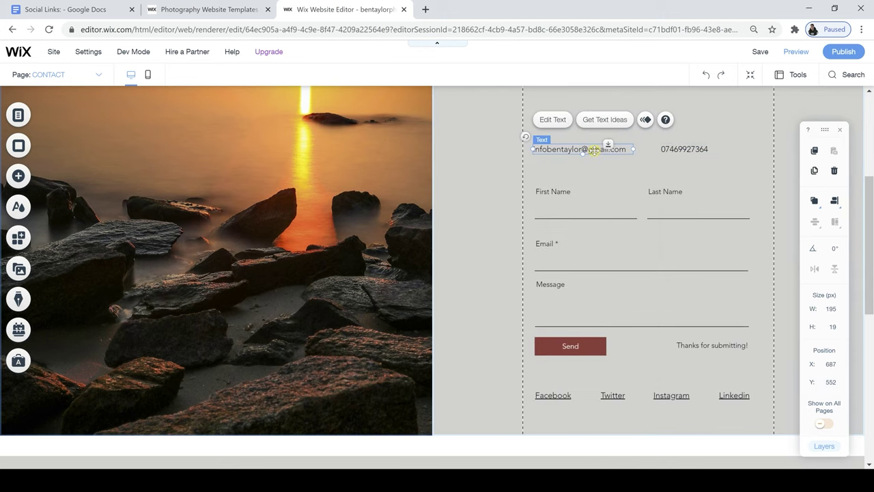
pyautogui.click(562, 125)
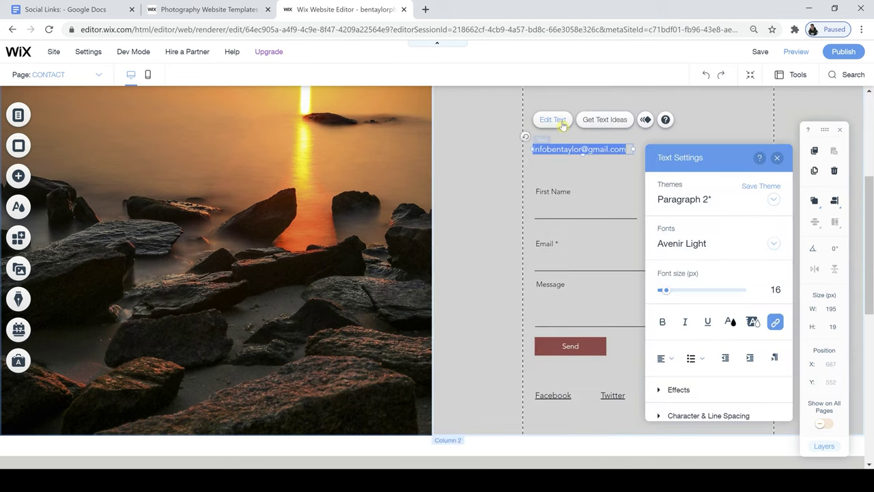
pyautogui.click(773, 246)
pyautogui.scroll(-10, 785, 271)
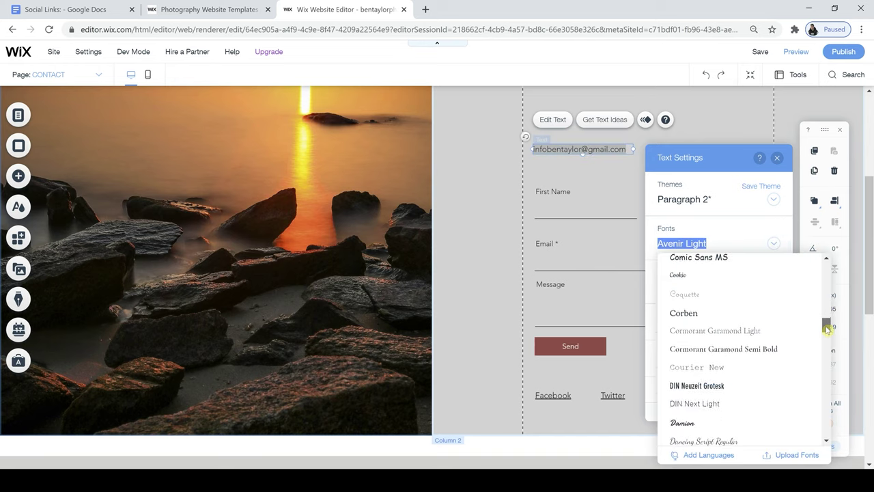
pyautogui.click(722, 302)
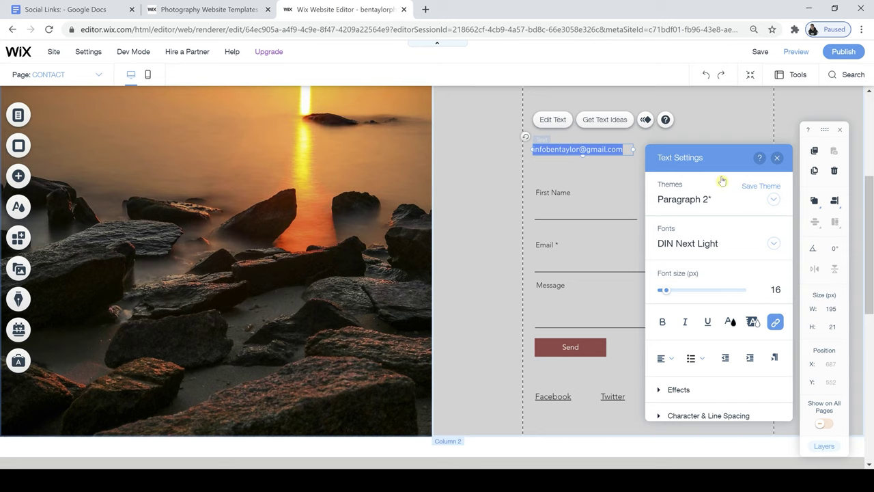
# Step: Change the font of the phone number text to DIN Next Light and close its text settings
pyautogui.click(673, 149)
pyautogui.doubleClick(673, 148)
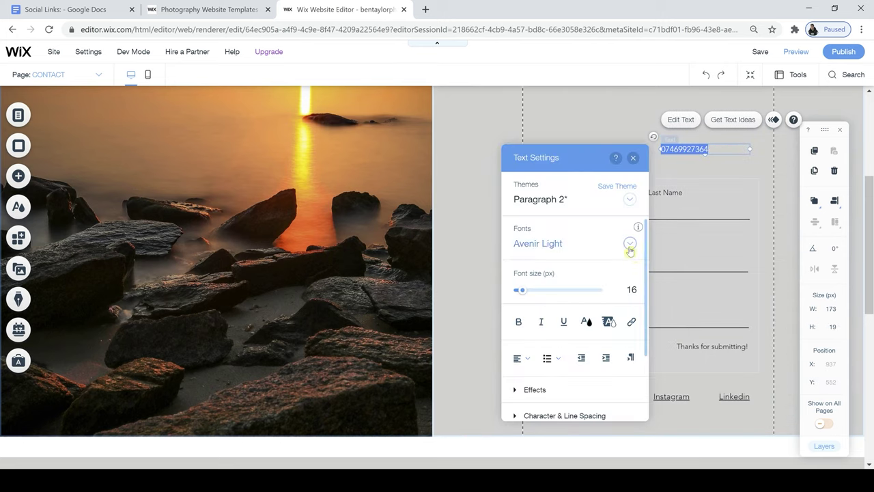
pyautogui.click(629, 246)
pyautogui.scroll(-5, 618, 326)
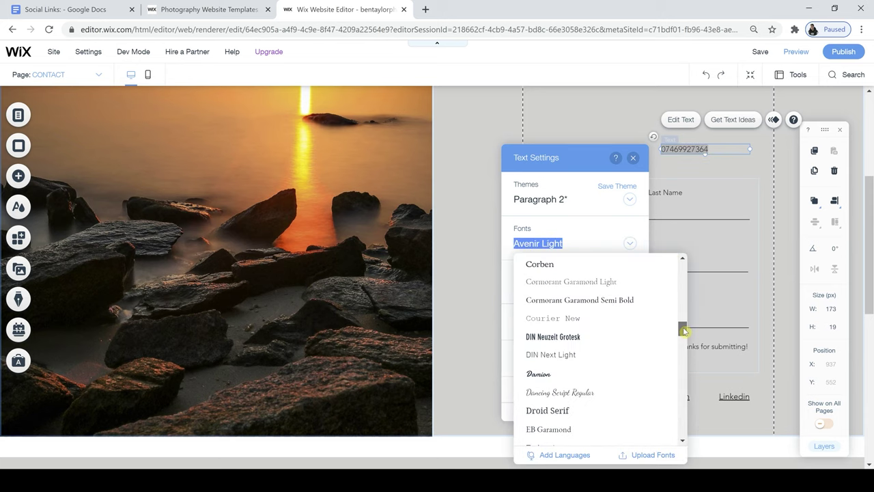
pyautogui.click(614, 326)
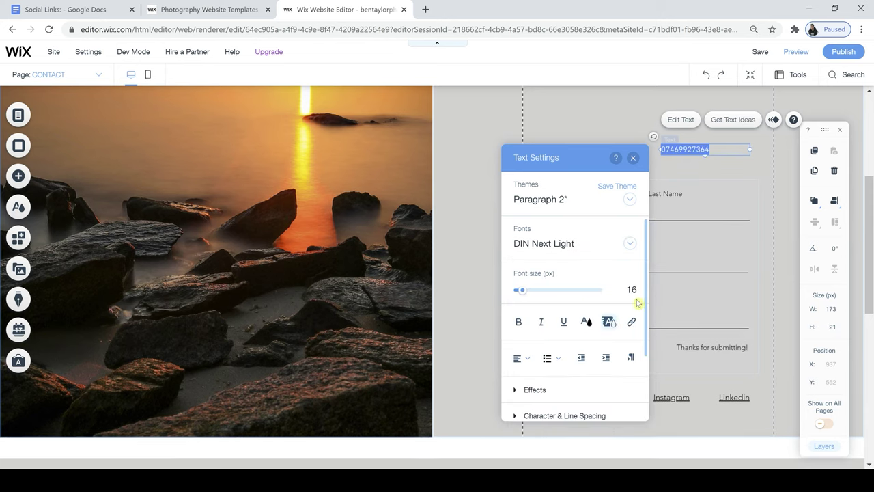
pyautogui.click(635, 159)
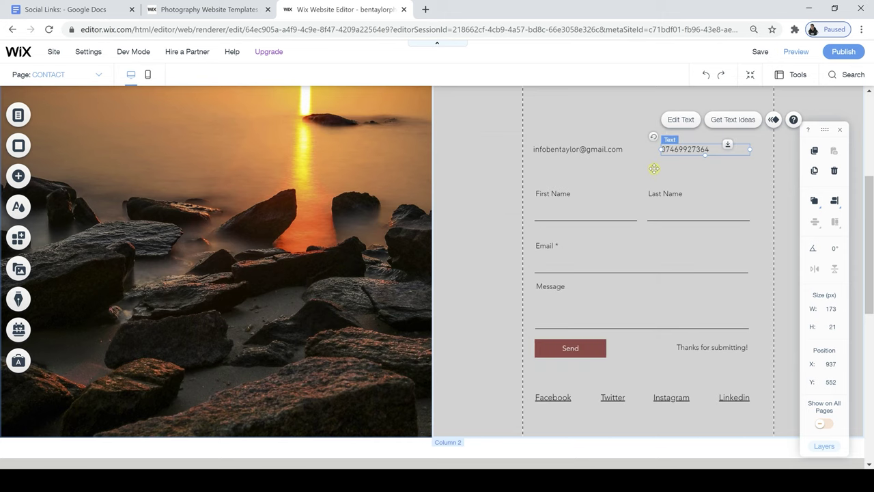
pyautogui.click(670, 111)
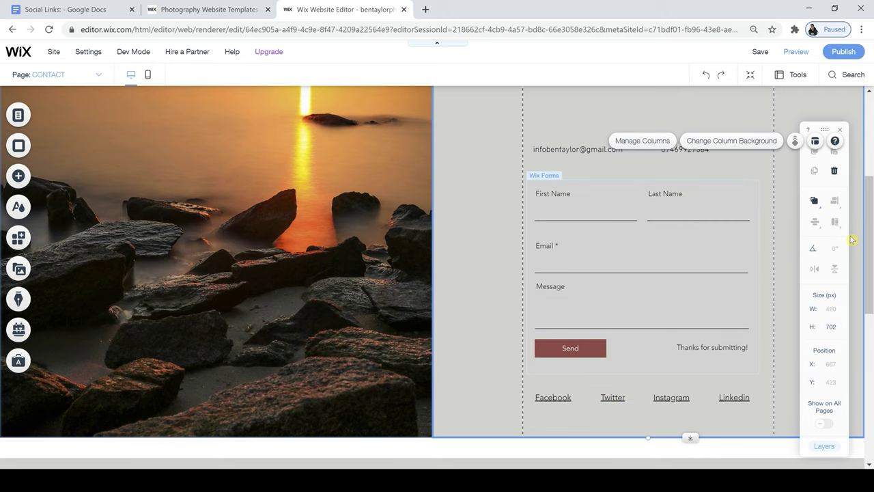
# Step: Delete the Twitter and Linkedin text links below the contact form
pyautogui.scroll(-1, 871, 244)
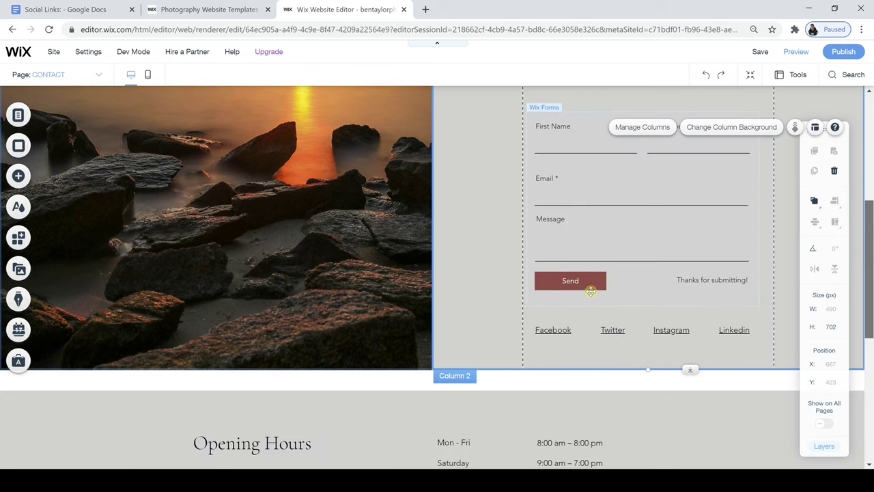
pyautogui.scroll(-1, 591, 287)
pyautogui.click(614, 295)
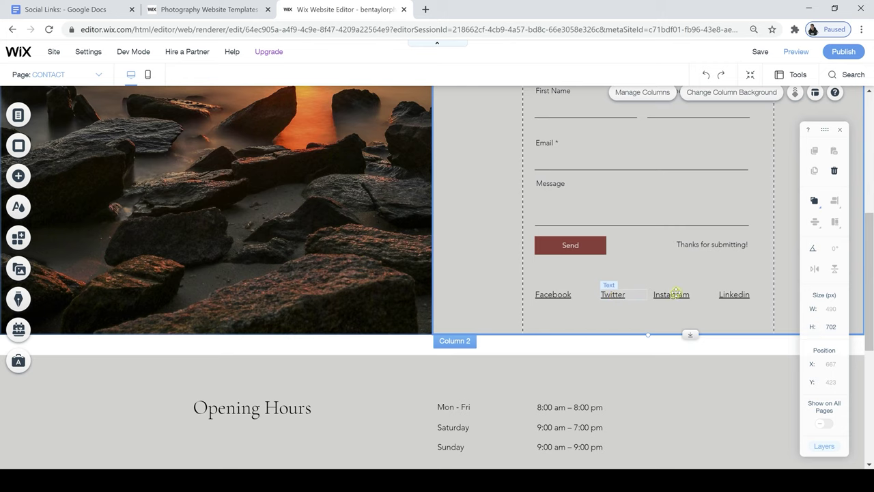
pyautogui.click(834, 172)
pyautogui.click(732, 295)
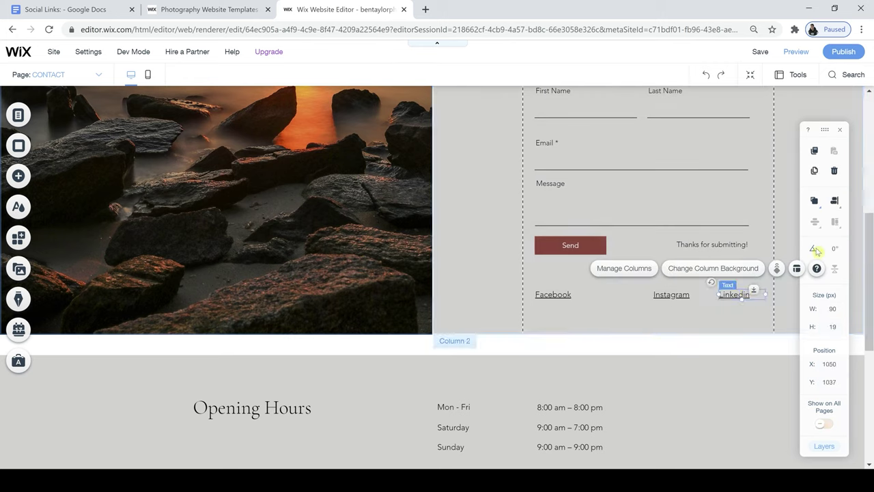
pyautogui.click(835, 172)
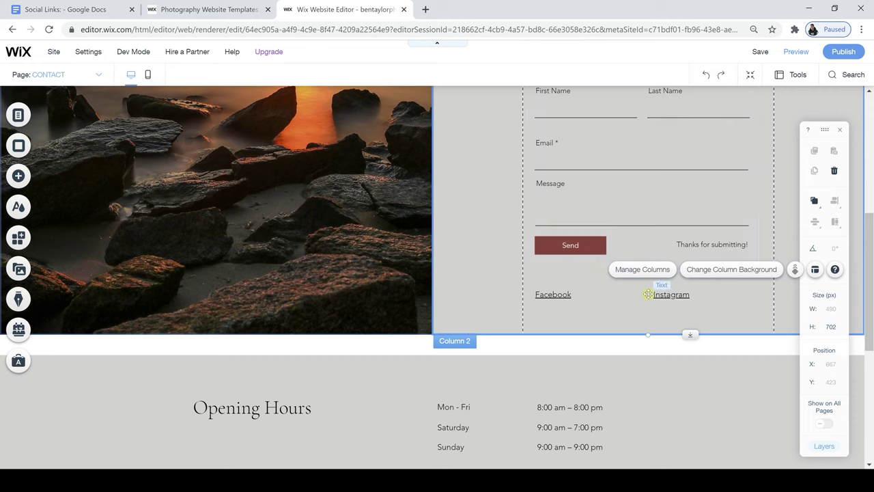
# Step: Move the Facebook text link to the other side of the Instagram link, at about X 1017, Y 1037
pyautogui.moveTo(560, 295); pyautogui.dragTo(728, 296)
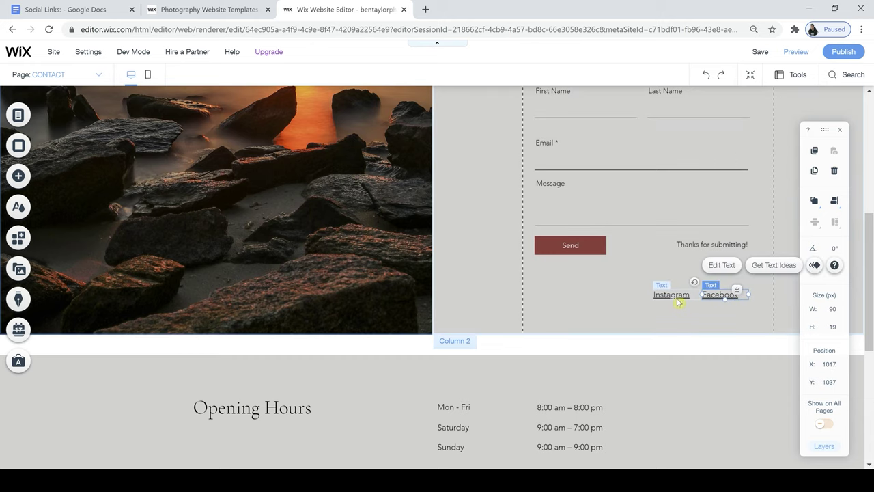
pyautogui.click(678, 298)
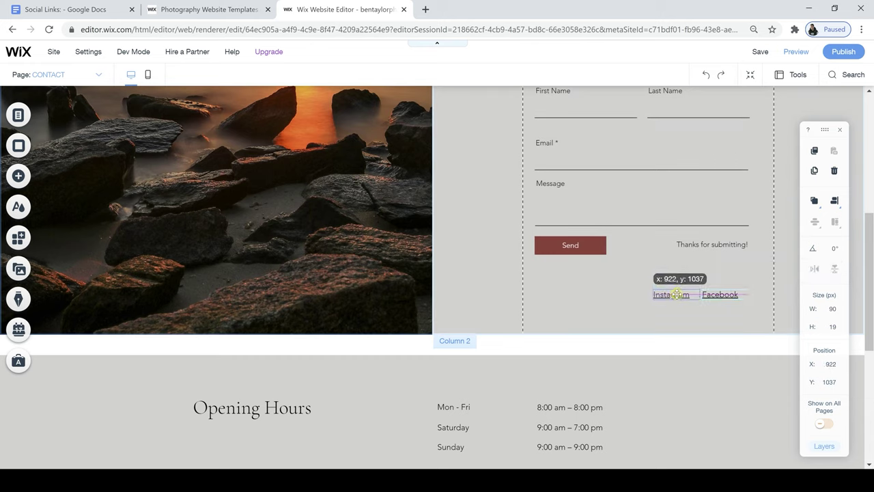
pyautogui.click(594, 313)
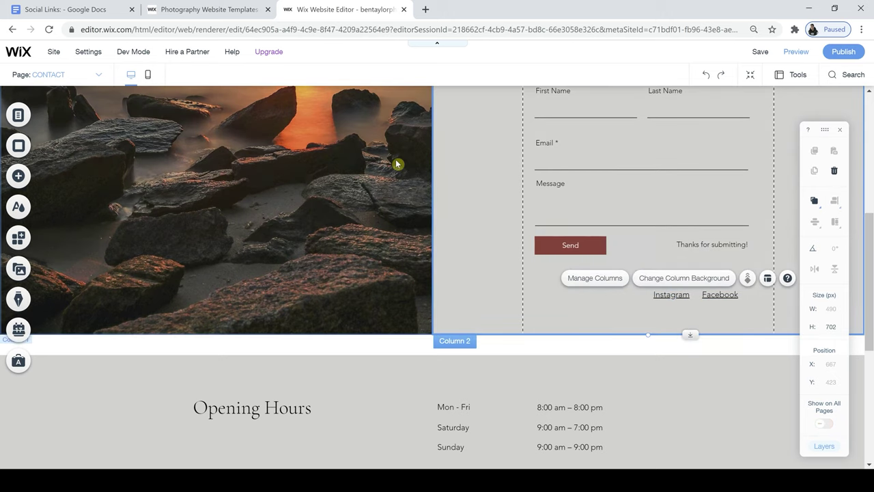
# Step: Delete the Opening Hours strip between the contact section and the map
pyautogui.moveTo(871, 239); pyautogui.dragTo(870, 326)
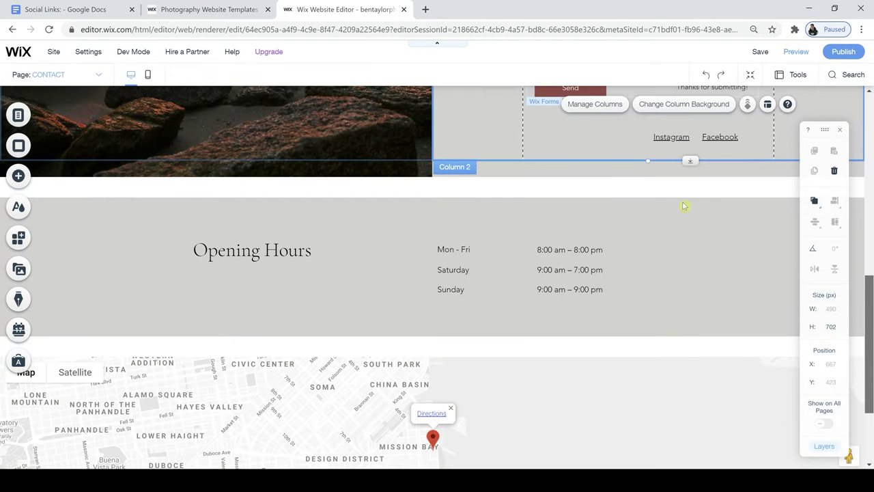
pyautogui.scroll(-1, 319, 246)
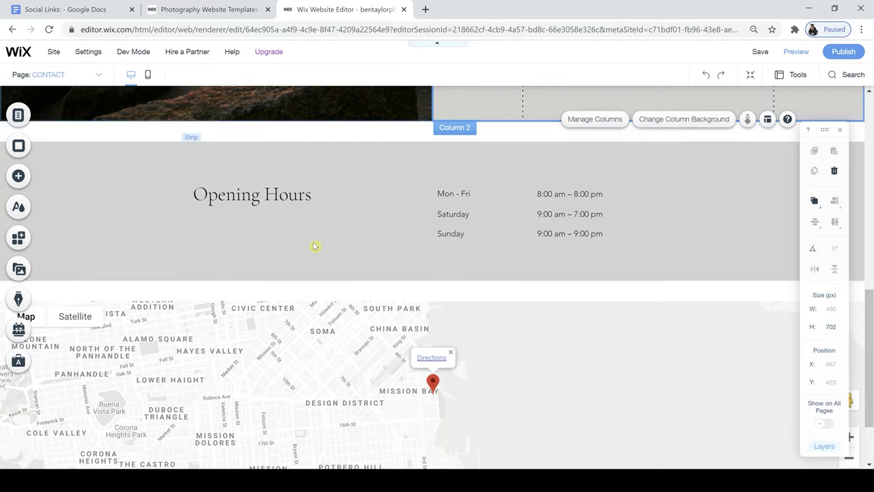
pyautogui.click(314, 246)
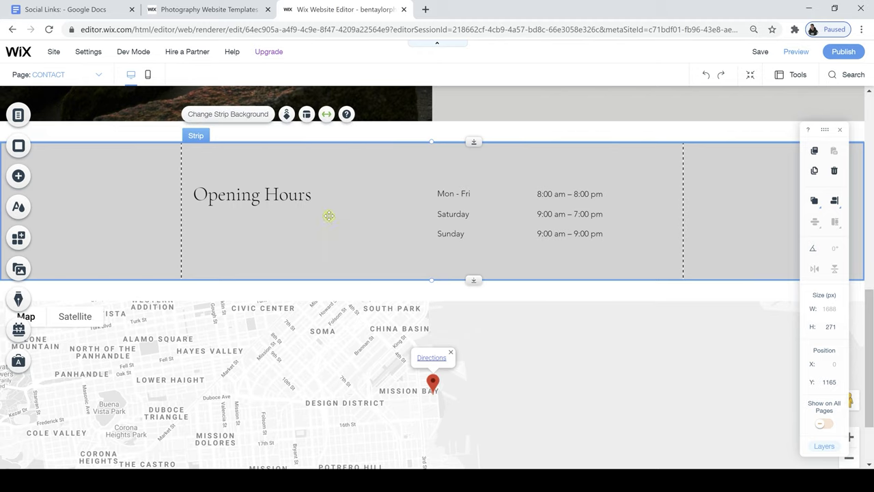
pyautogui.click(834, 172)
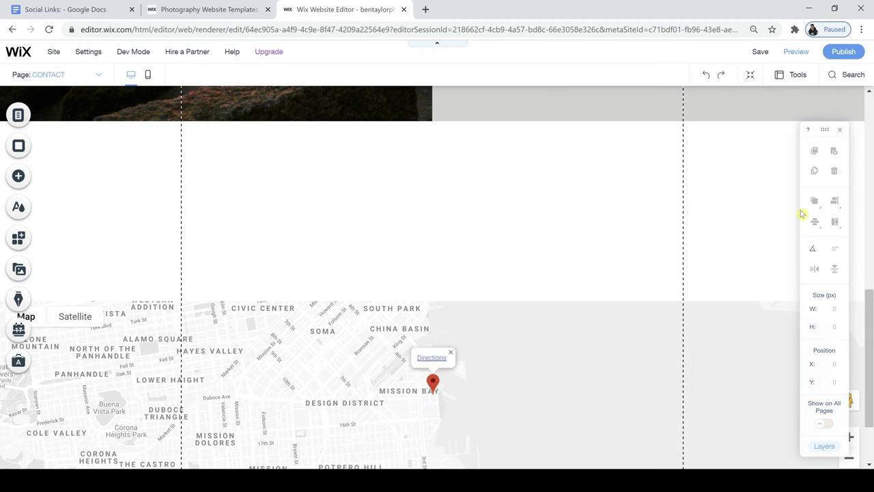
# Step: Delete the Google map between the contact section and the footer on the Contact page
pyautogui.moveTo(872, 341); pyautogui.dragTo(872, 365)
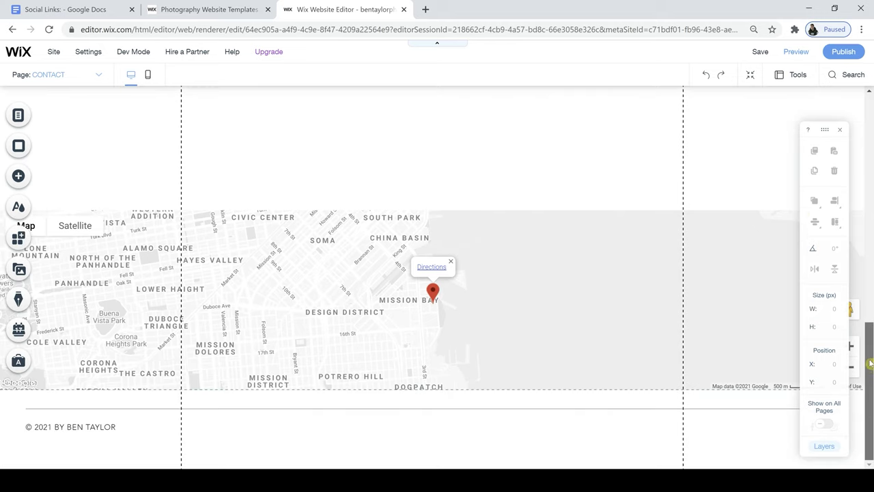
pyautogui.click(564, 340)
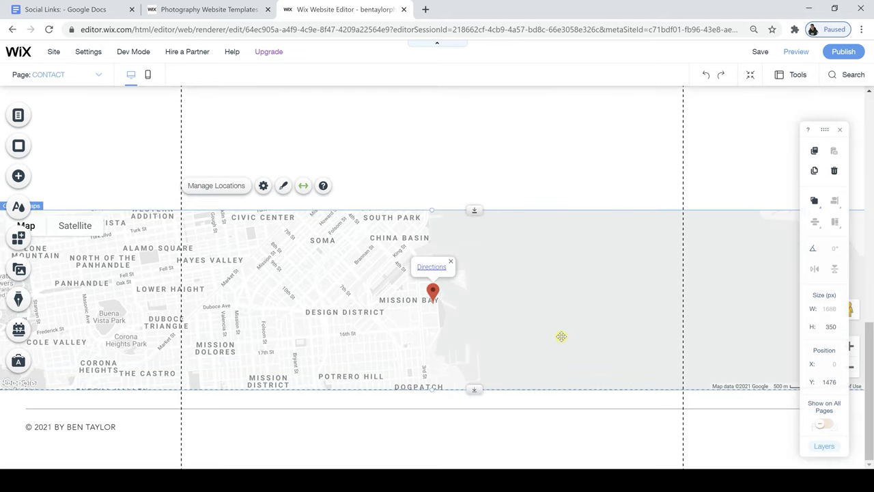
pyautogui.click(827, 173)
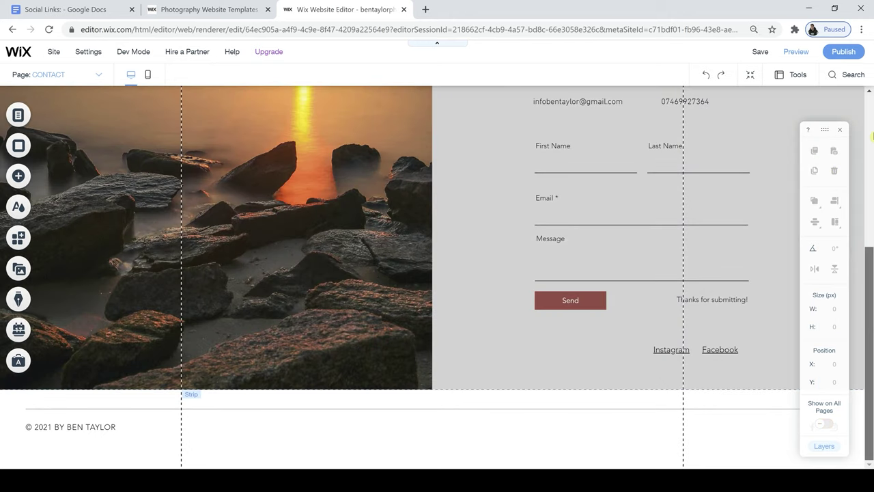
# Step: Check the Contact page's top section and the page list in the mobile view, and return to the desktop view
pyautogui.scroll(1, 867, 266)
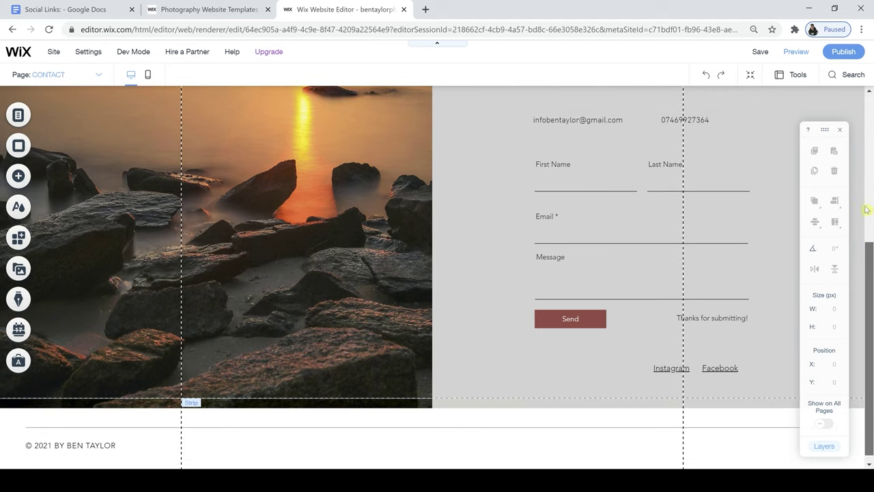
pyautogui.scroll(5, 864, 118)
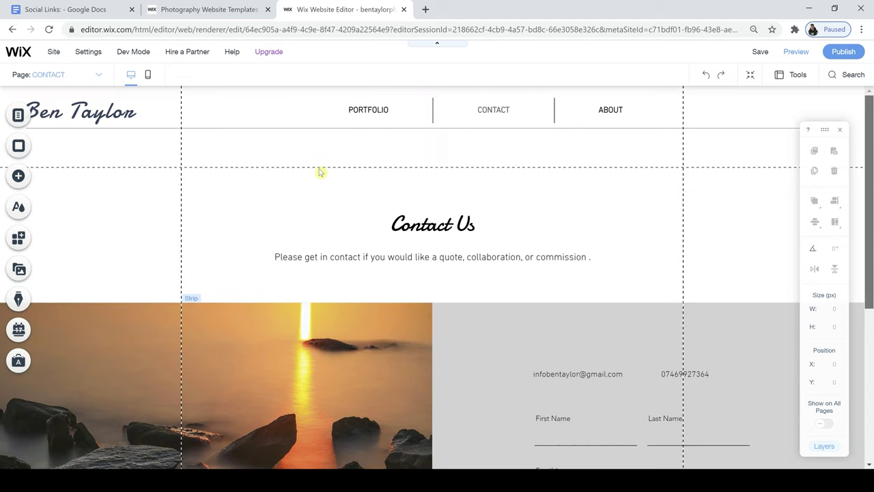
pyautogui.click(146, 76)
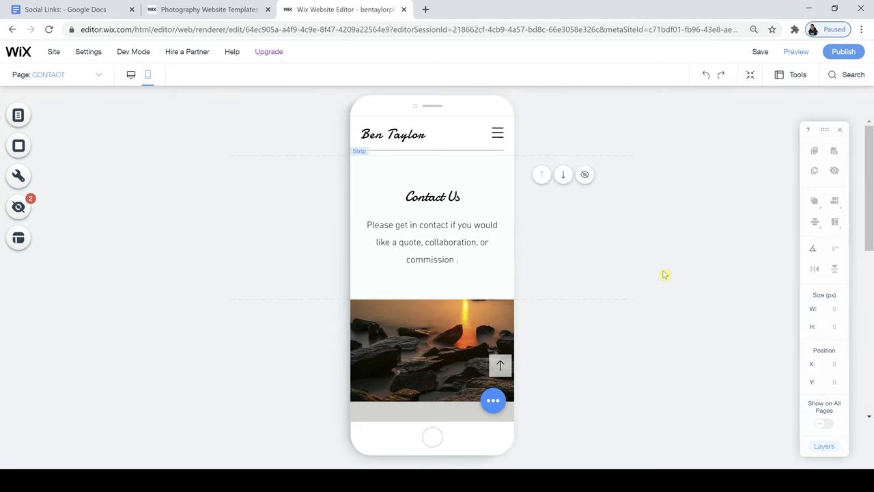
pyautogui.moveTo(871, 168)
pyautogui.mouseDown()
pyautogui.moveTo(870, 286)
pyautogui.moveTo(870, 169)
pyautogui.mouseUp()
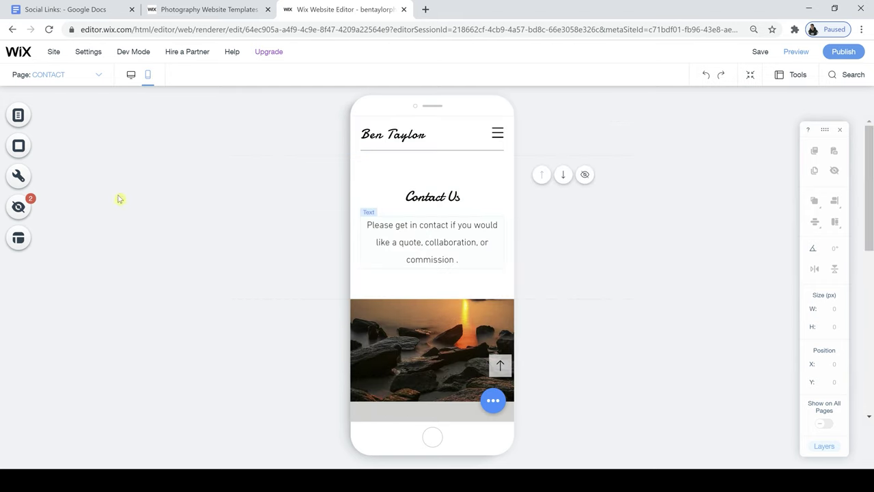
pyautogui.click(19, 115)
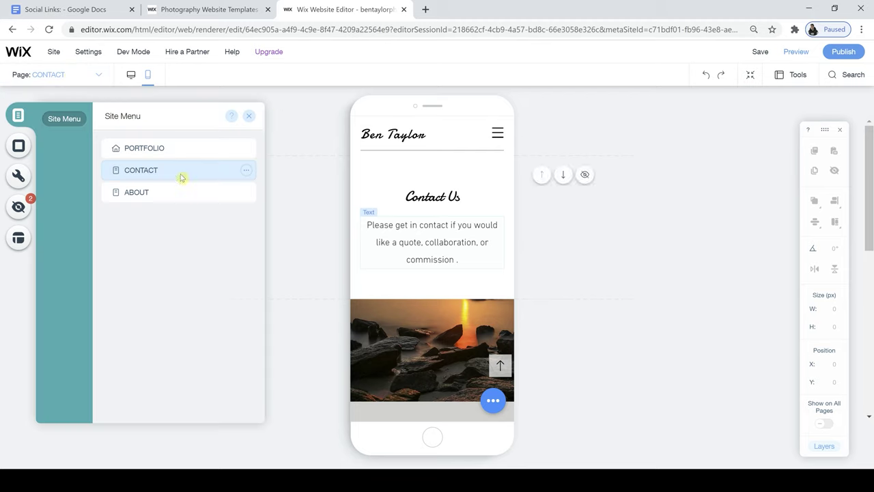
pyautogui.click(249, 115)
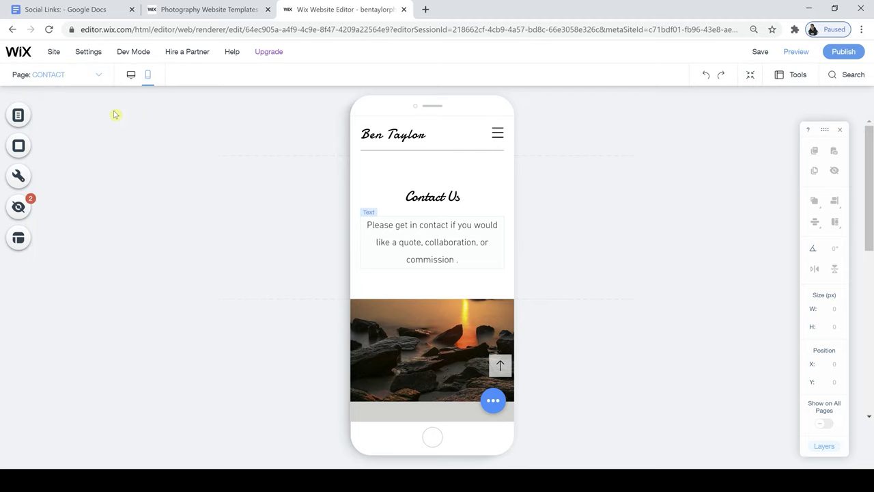
pyautogui.click(131, 75)
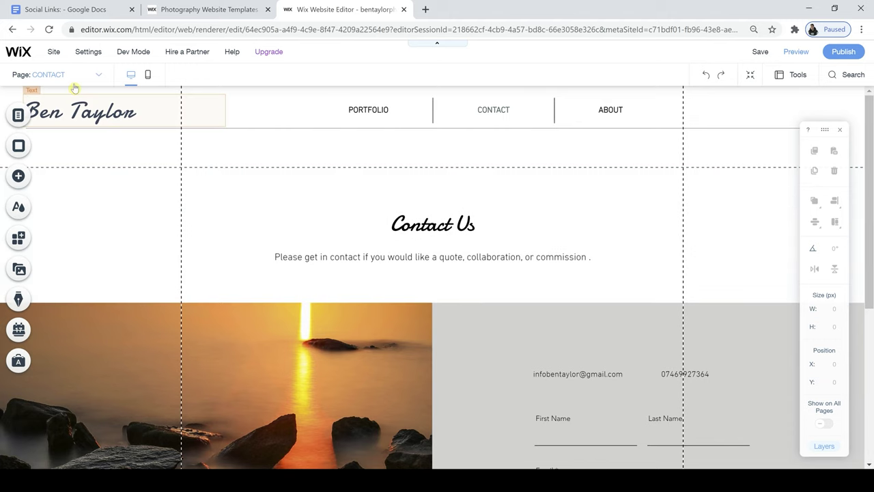
# Step: Move CONTACT below ABOUT in the site's page order and open the ABOUT page for editing
pyautogui.click(28, 116)
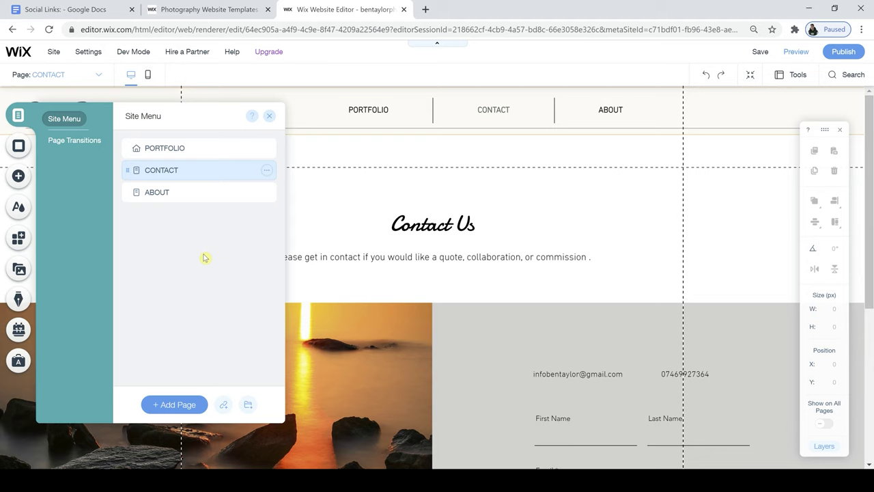
pyautogui.click(129, 192)
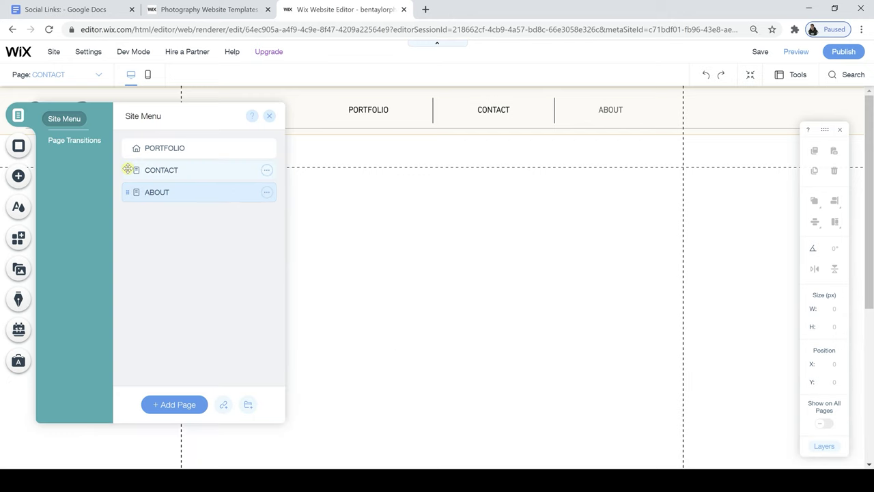
pyautogui.moveTo(127, 170); pyautogui.dragTo(130, 192)
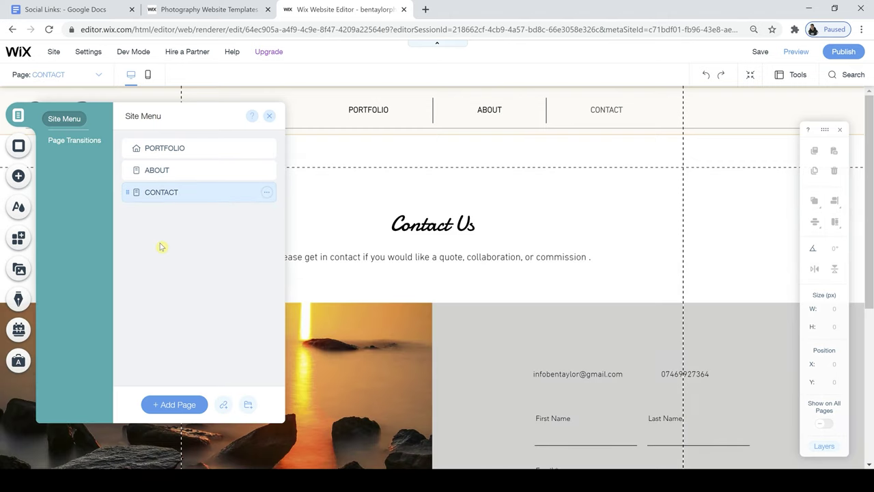
pyautogui.click(135, 172)
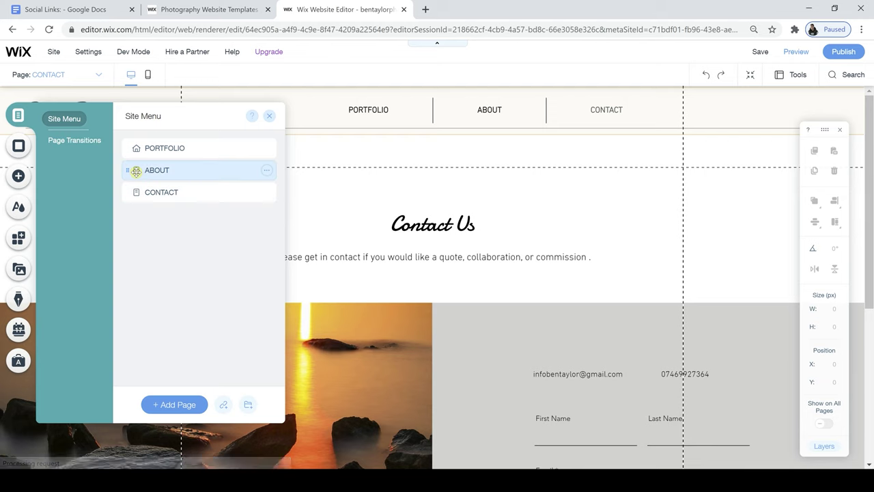
pyautogui.click(270, 117)
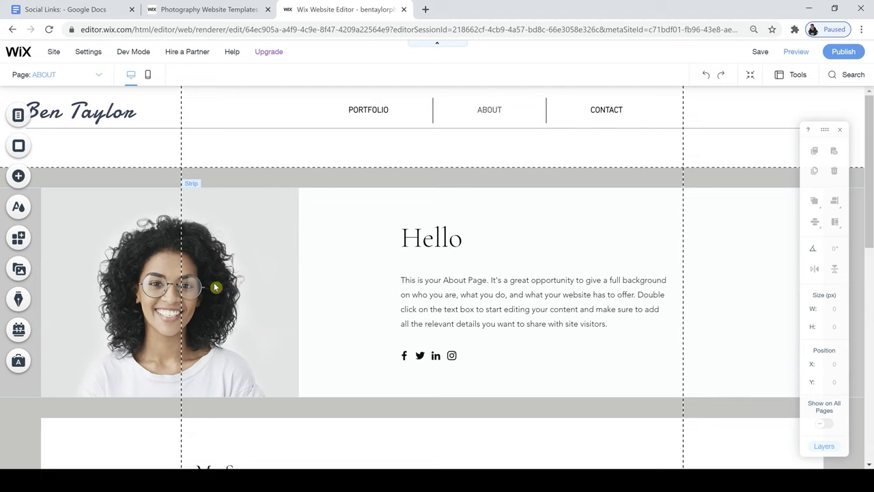
# Step: Upload Me.jpg to the site files and select it as the background image for the portrait column on the About page
pyautogui.click(145, 285)
pyautogui.click(144, 282)
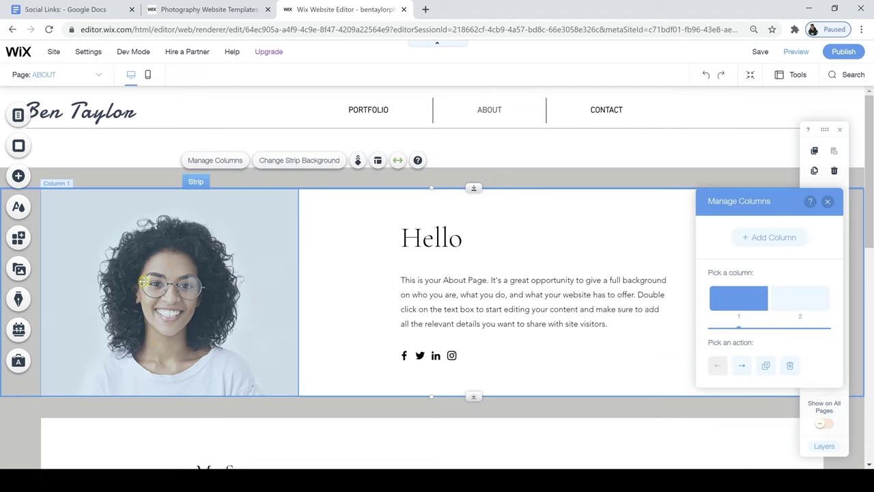
pyautogui.click(143, 282)
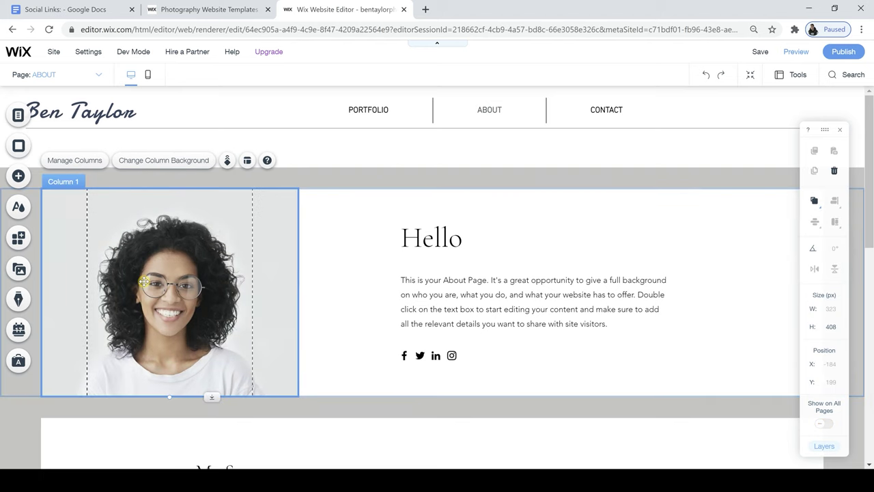
pyautogui.click(153, 162)
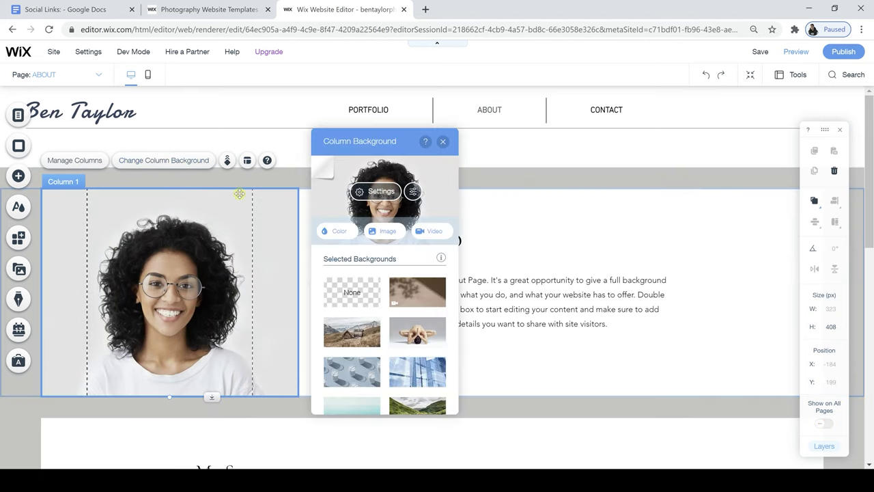
pyautogui.click(386, 232)
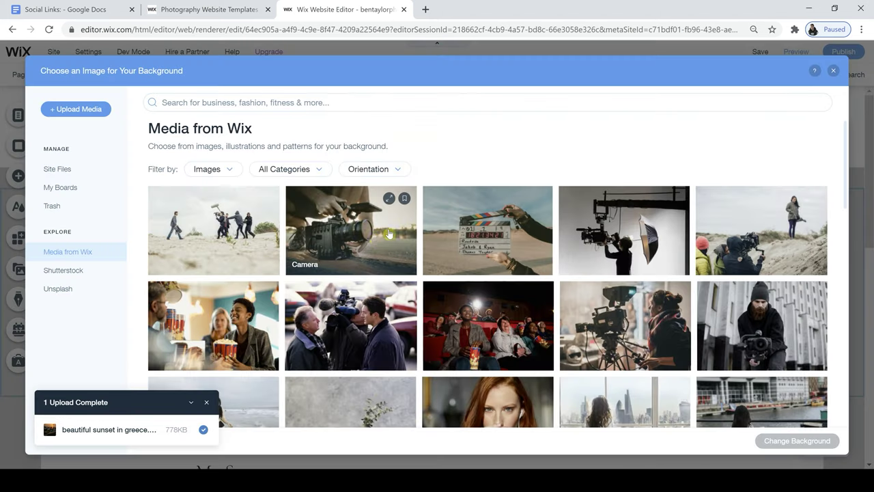
pyautogui.click(58, 170)
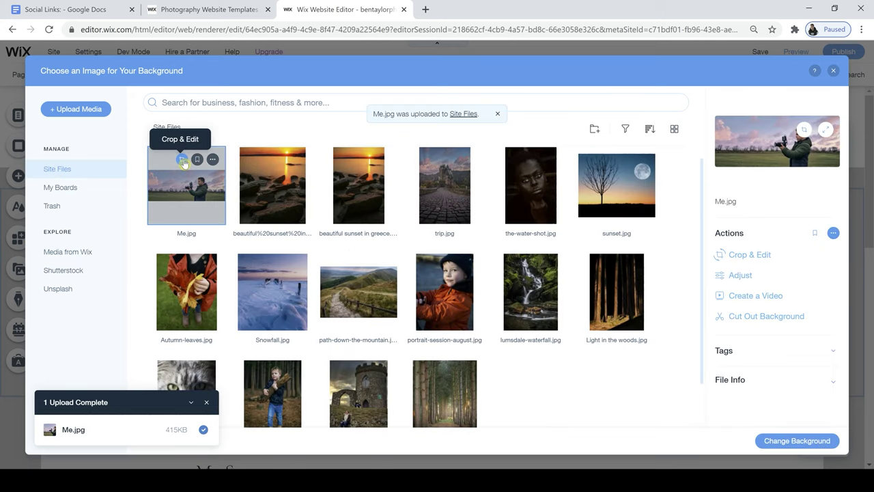
# Step: Crop Me.jpg to about 1448 × 1126 px around the photographer, and apply the saved crop as the portrait column's background
pyautogui.click(182, 160)
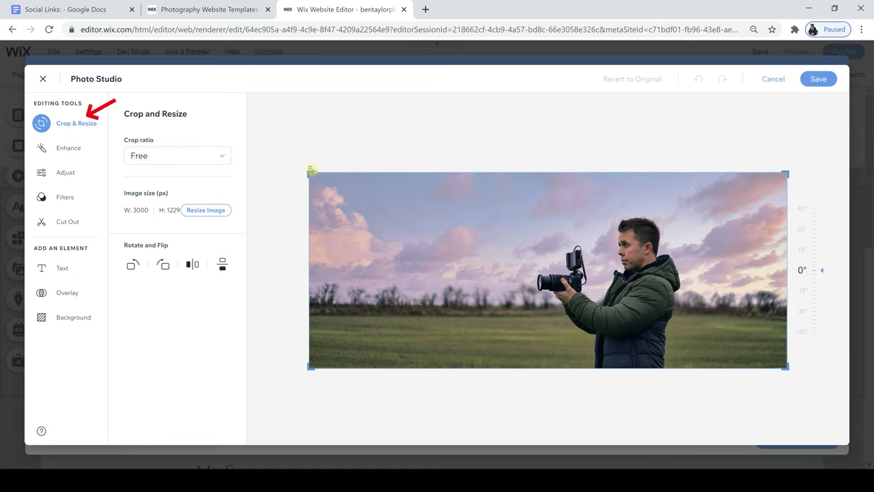
pyautogui.moveTo(311, 170); pyautogui.dragTo(511, 172)
pyautogui.moveTo(746, 120); pyautogui.dragTo(711, 122)
pyautogui.moveTo(747, 428); pyautogui.dragTo(749, 414)
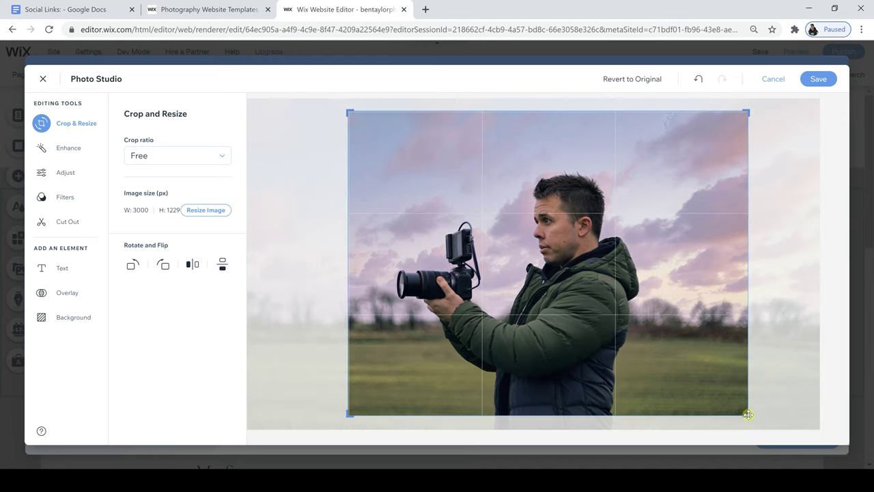
pyautogui.moveTo(748, 109); pyautogui.dragTo(748, 110)
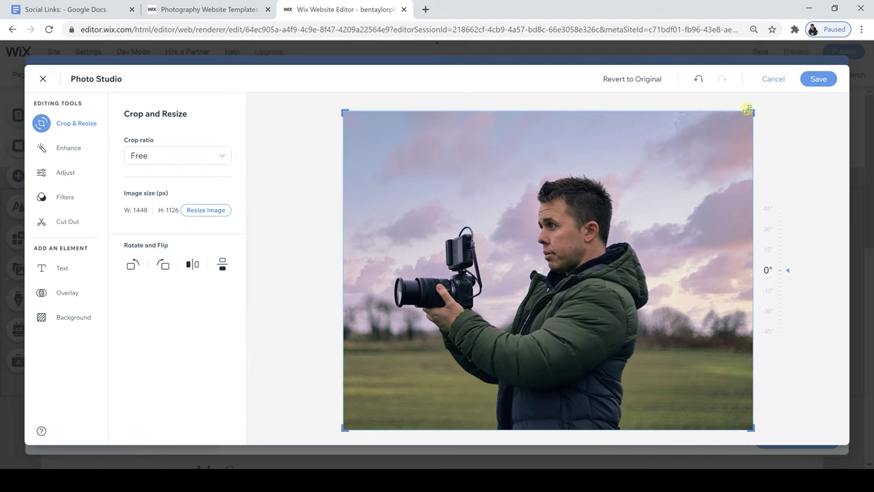
pyautogui.click(817, 80)
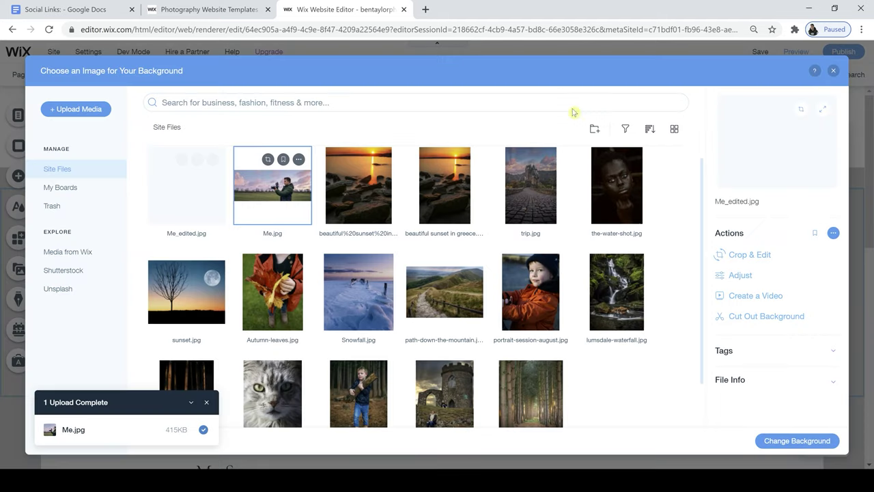
pyautogui.click(768, 441)
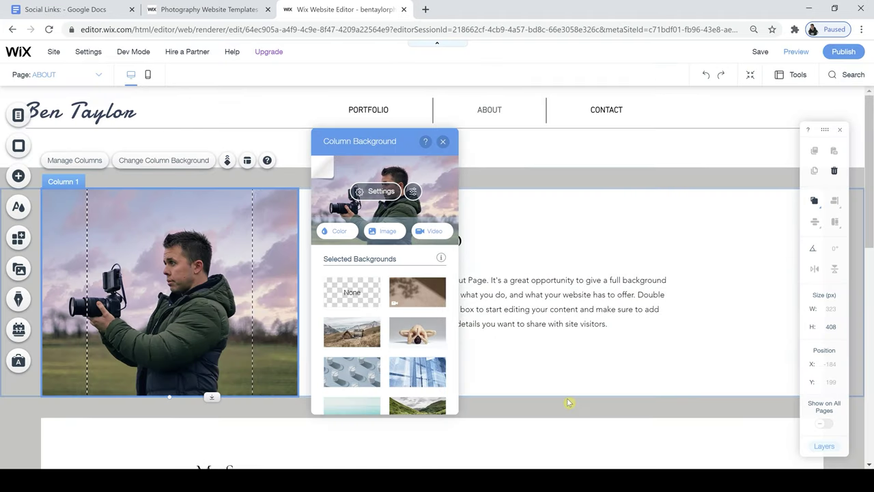
pyautogui.click(443, 141)
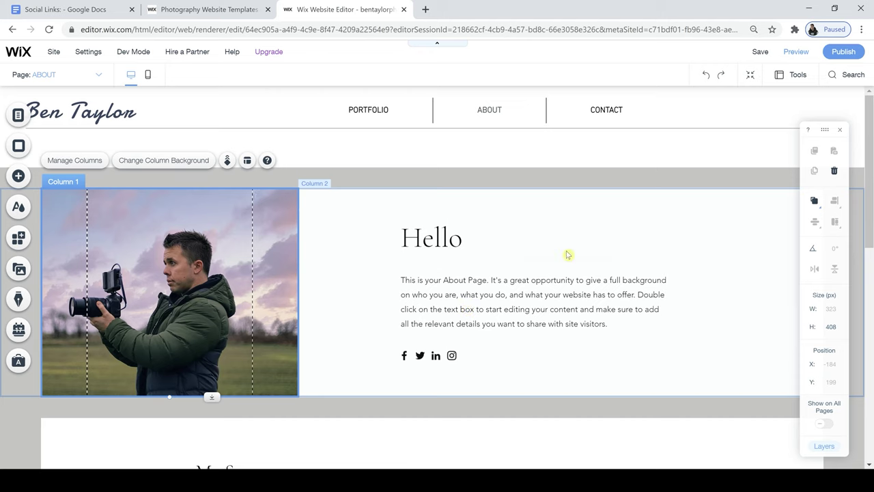
# Step: Replace the "Hello" heading on the About page with "Hi I'm" followed by the photographer's first name
pyautogui.click(452, 240)
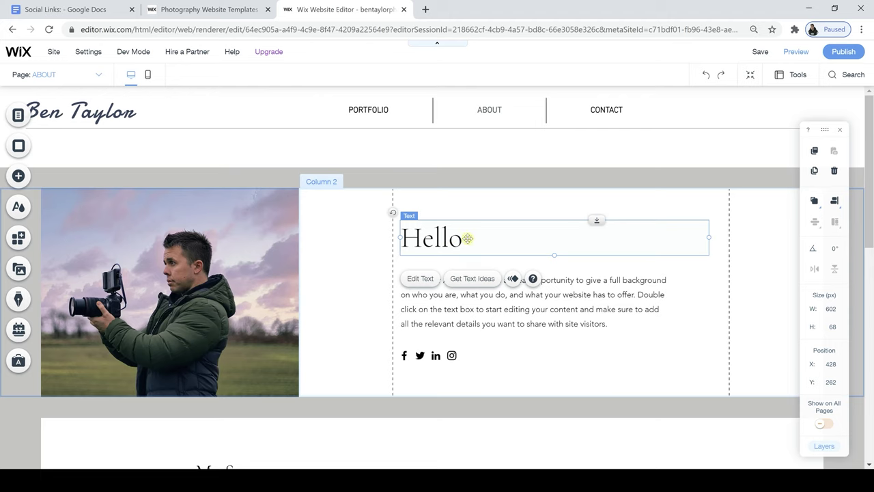
pyautogui.click(422, 278)
pyautogui.write('Hi')
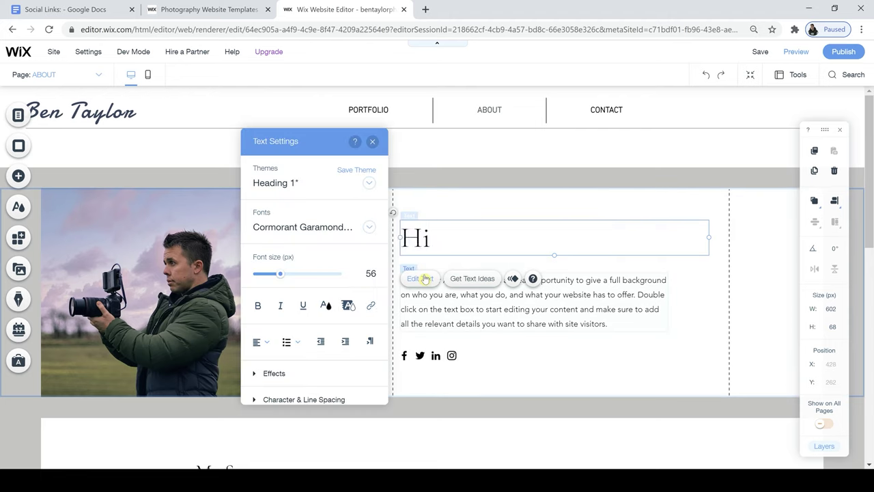
pyautogui.write(" I'm Ben")
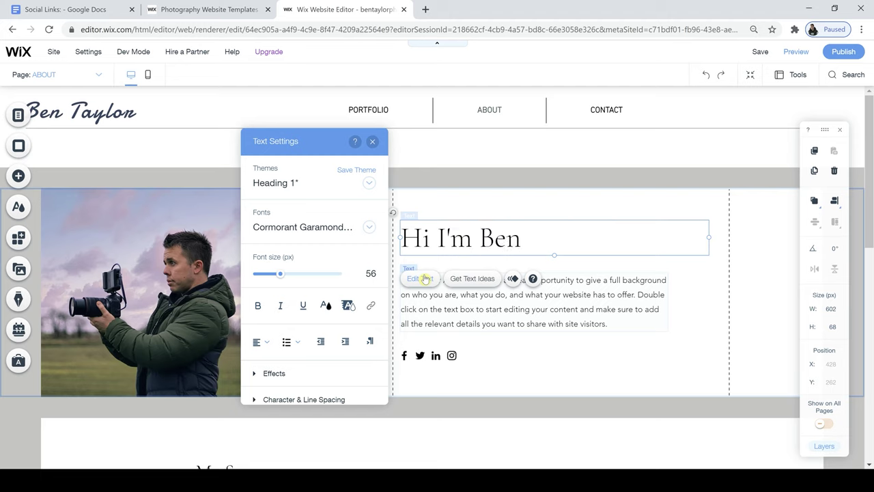
# Step: Set the font of the "Hi I'm" greeting heading on the About page to Damion
pyautogui.click(369, 229)
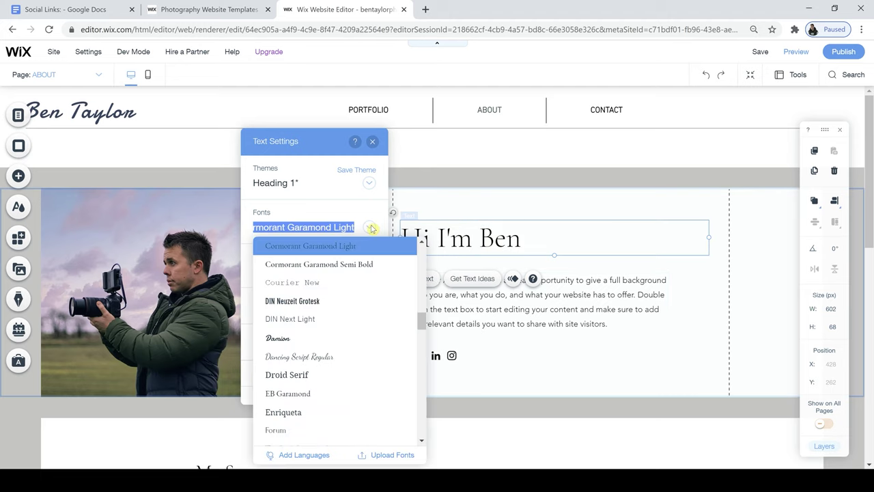
pyautogui.click(313, 339)
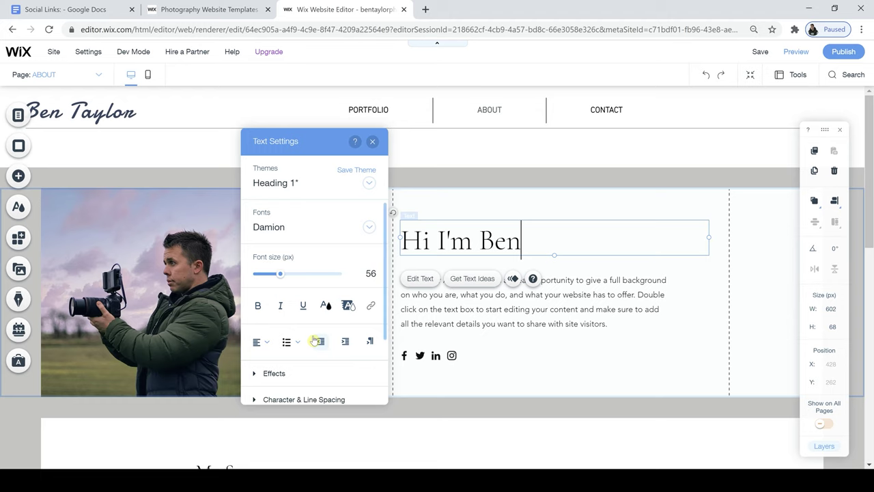
pyautogui.moveTo(522, 239); pyautogui.dragTo(408, 244)
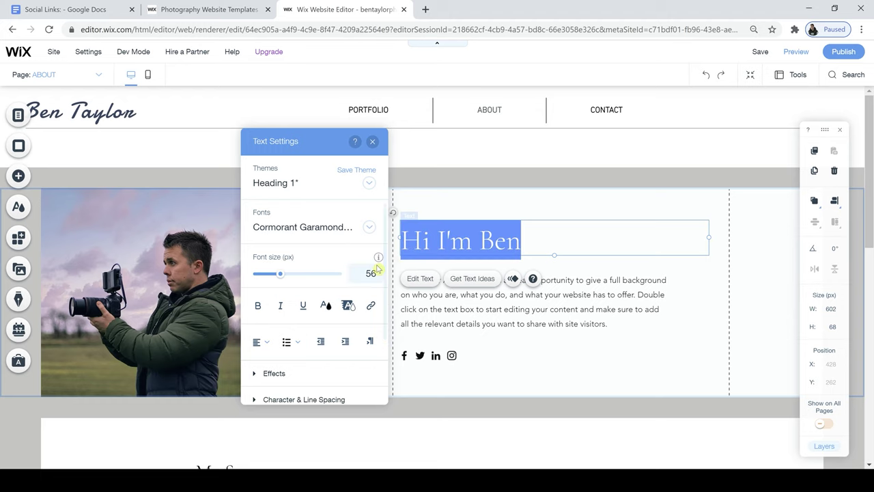
pyautogui.click(369, 229)
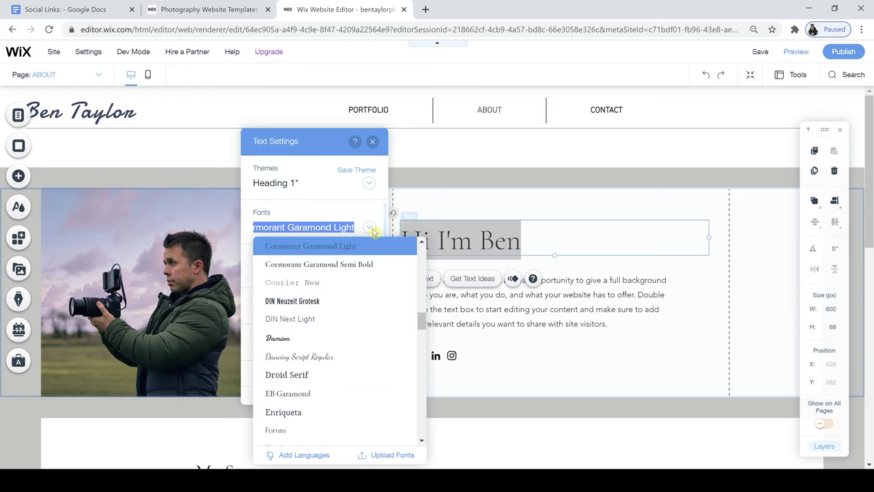
pyautogui.click(307, 318)
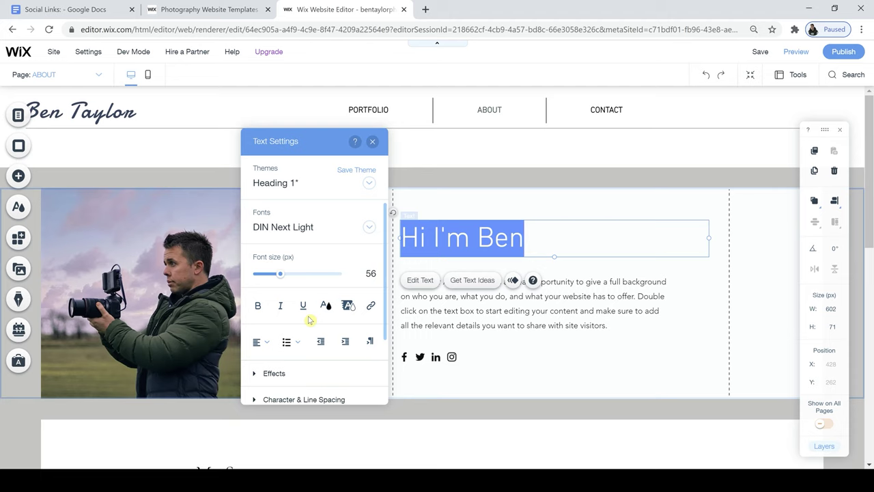
pyautogui.click(368, 228)
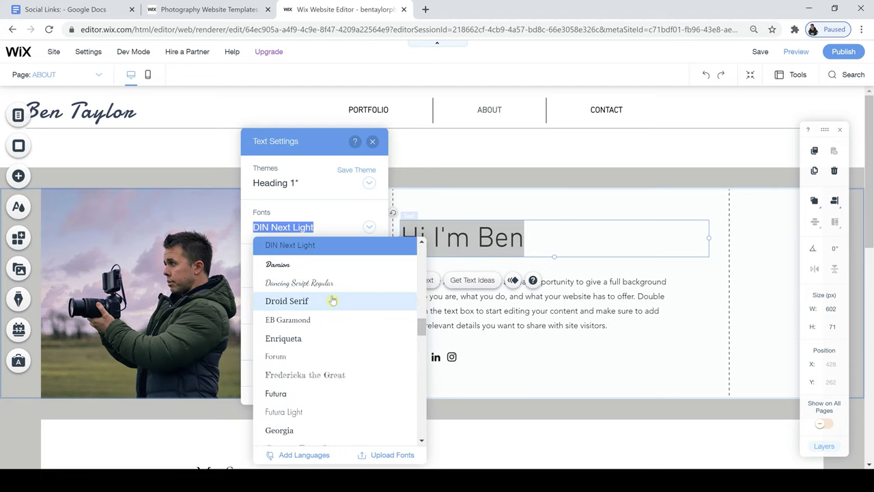
pyautogui.click(304, 264)
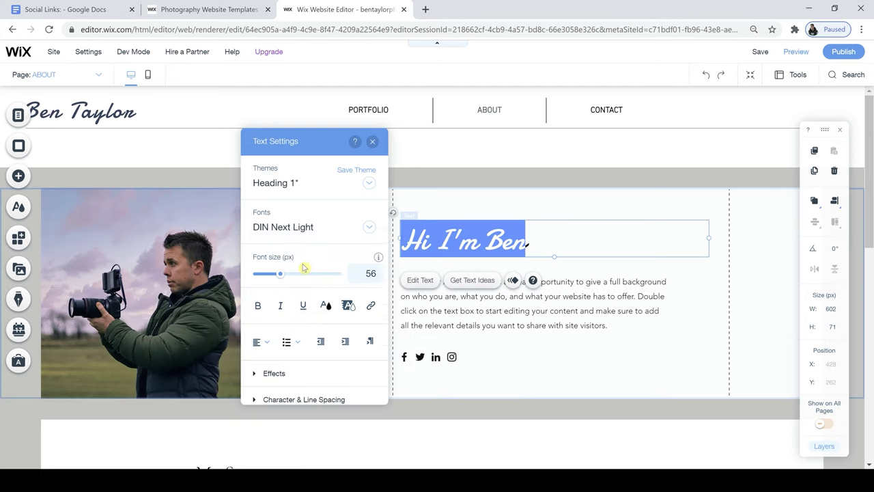
pyautogui.click(696, 321)
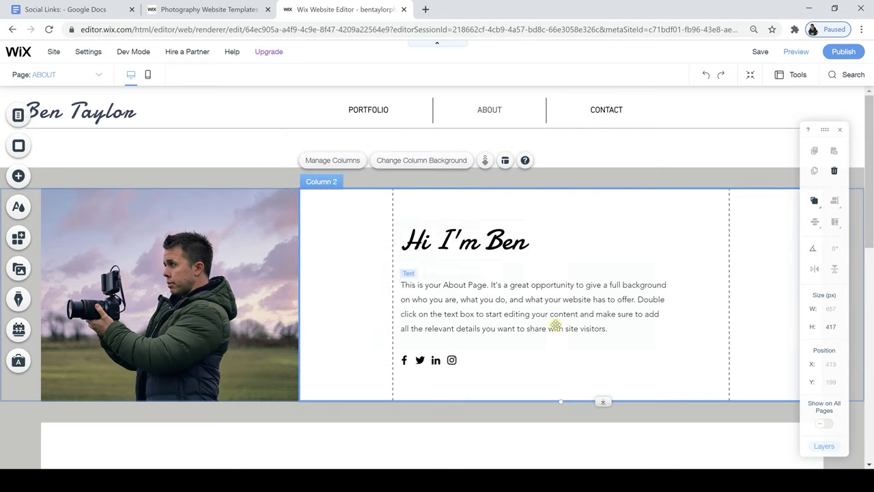
# Step: Open the About page's intro paragraph for editing, and copy the natural light photographer sentence from the Social Links document in Google Docs
pyautogui.click(486, 311)
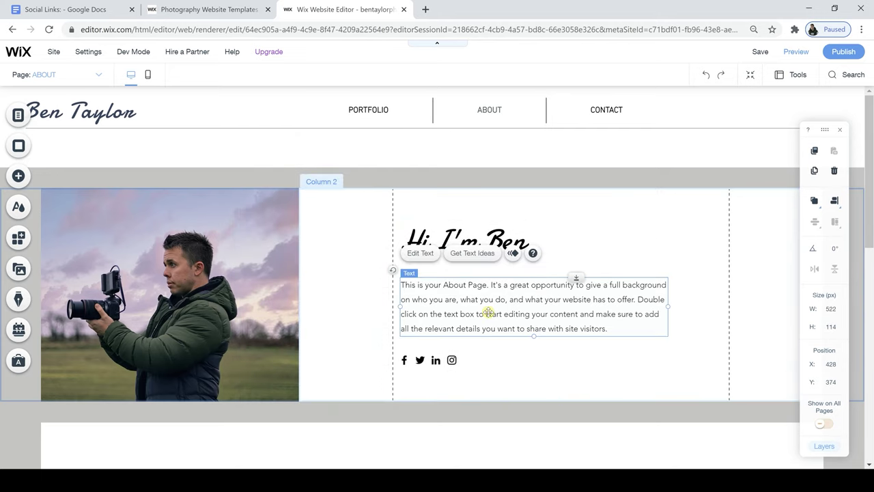
pyautogui.click(423, 252)
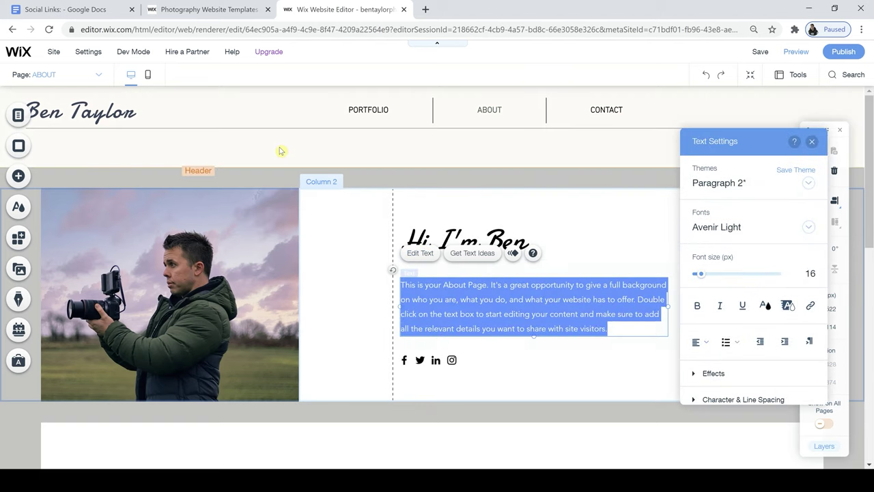
pyautogui.click(95, 10)
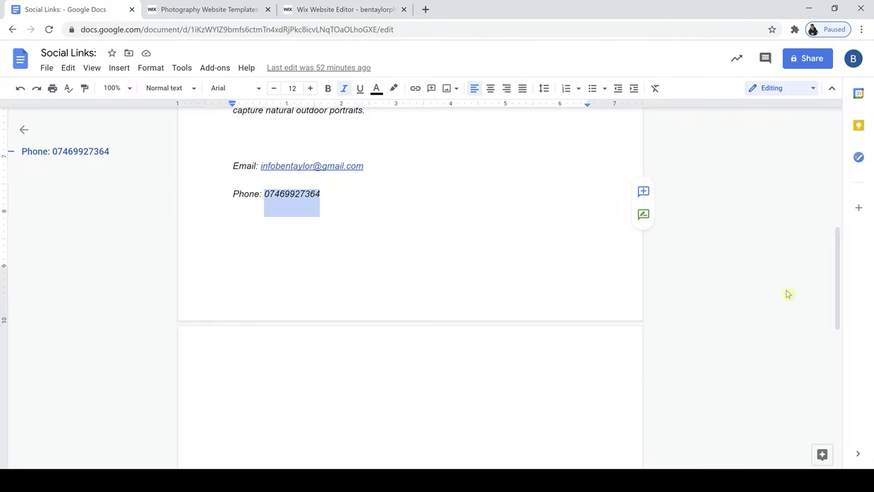
pyautogui.moveTo(846, 292); pyautogui.dragTo(843, 176)
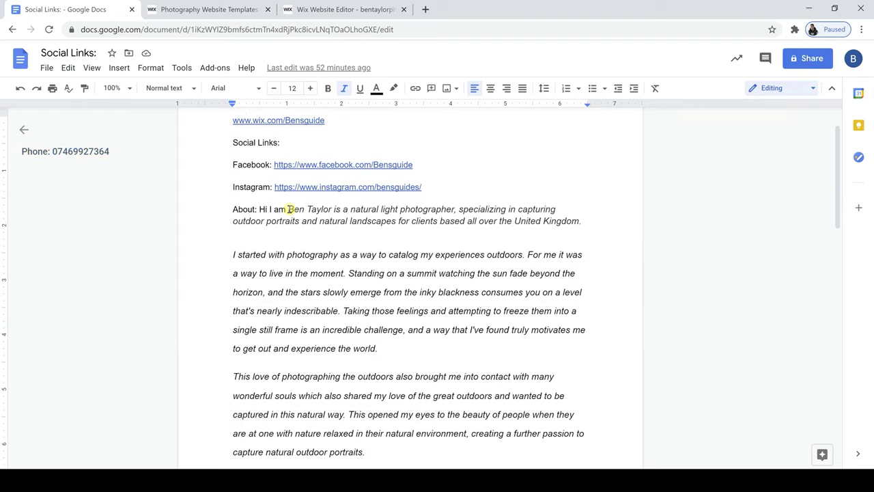
pyautogui.moveTo(290, 209); pyautogui.dragTo(579, 222)
pyautogui.hotkey('ctrl', 'c')
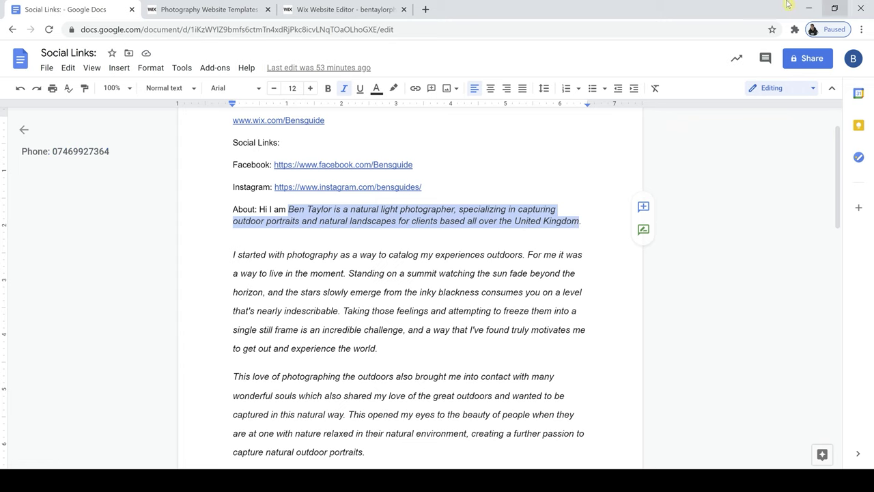
# Step: Back in the Wix editor, replace the intro paragraph with the copied sentence and change its opening name phrase to "A"
pyautogui.click(344, 9)
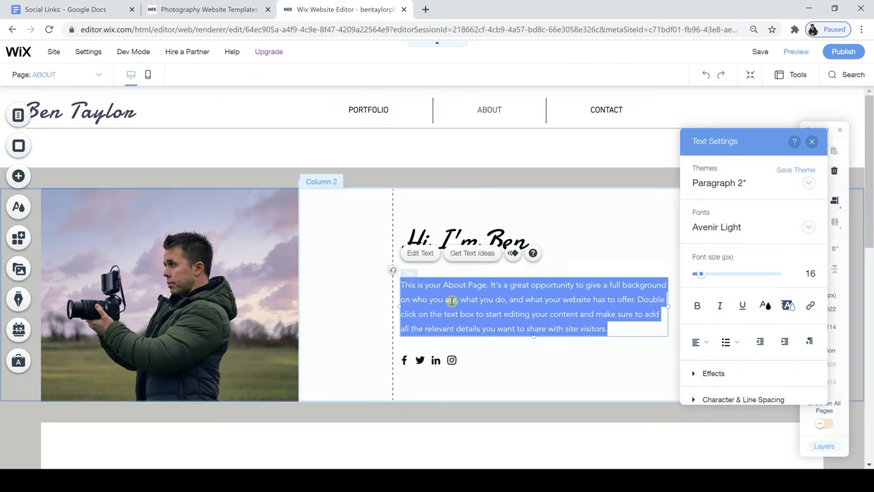
pyautogui.hotkey('ctrl', 'v')
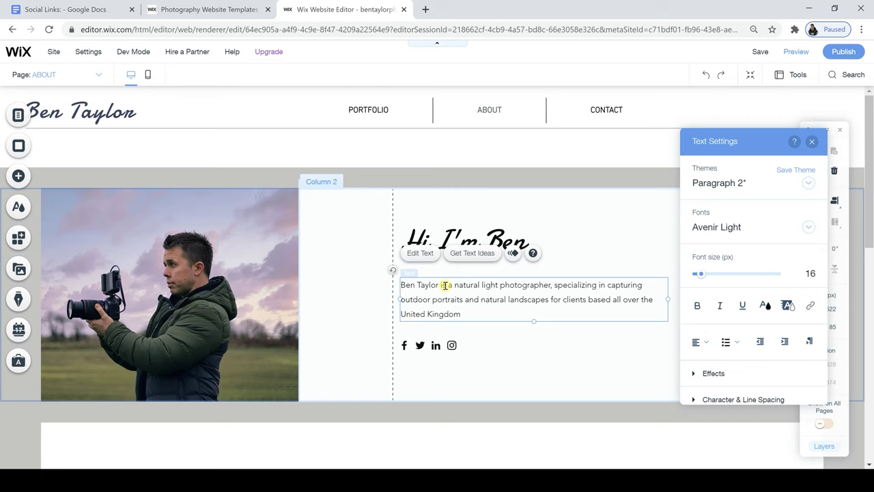
pyautogui.moveTo(452, 286); pyautogui.dragTo(400, 288)
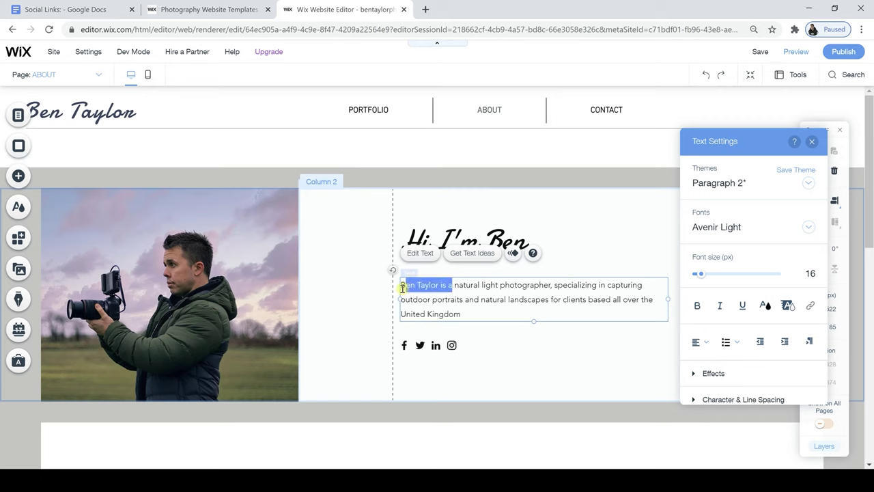
pyautogui.write('A')
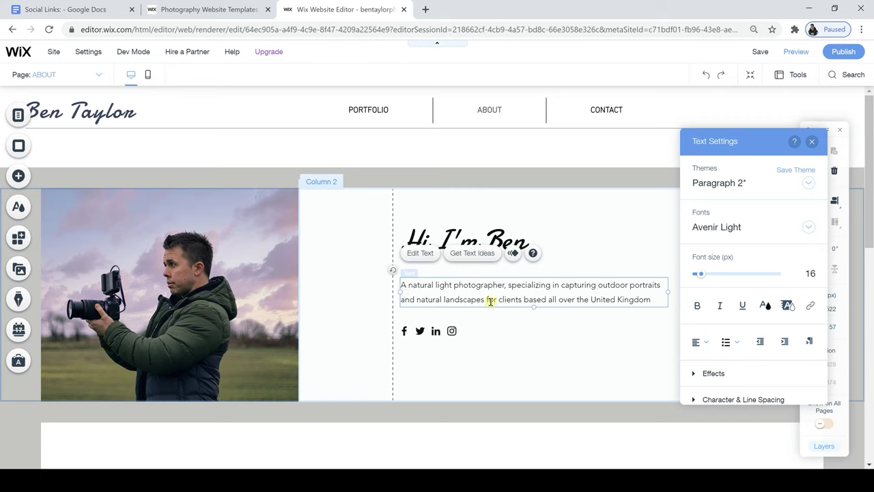
pyautogui.click(550, 335)
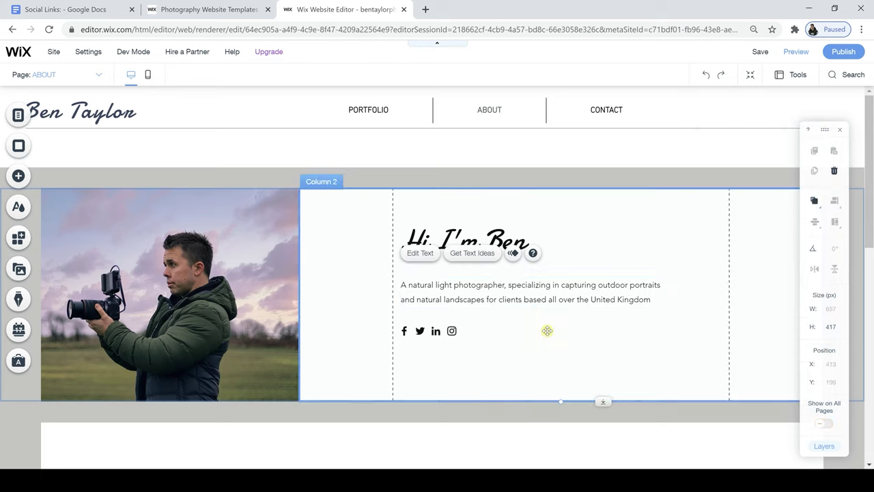
# Step: Remove the LinkedIn and Twitter icons from the About page's social bar, keeping Facebook and Instagram
pyautogui.click(437, 332)
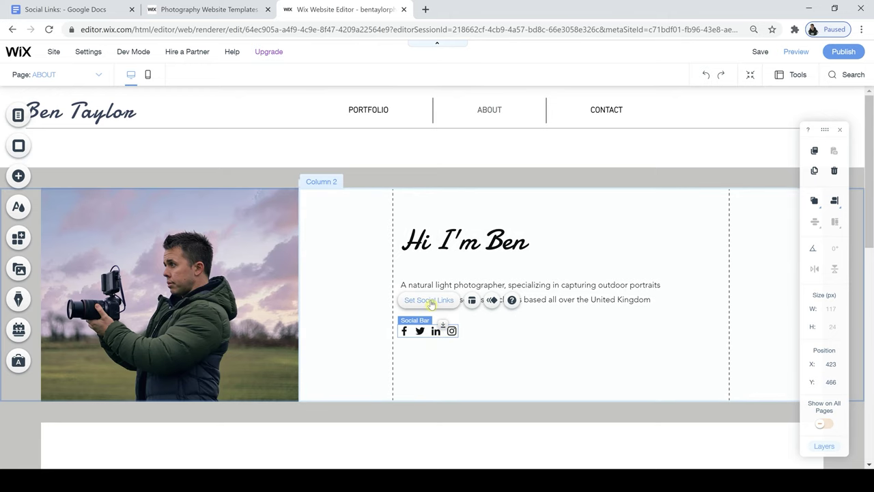
pyautogui.click(430, 304)
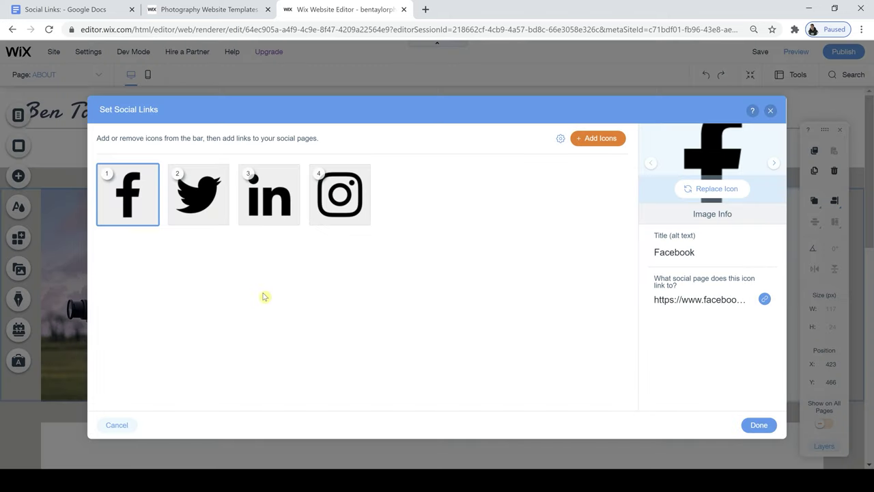
pyautogui.click(291, 217)
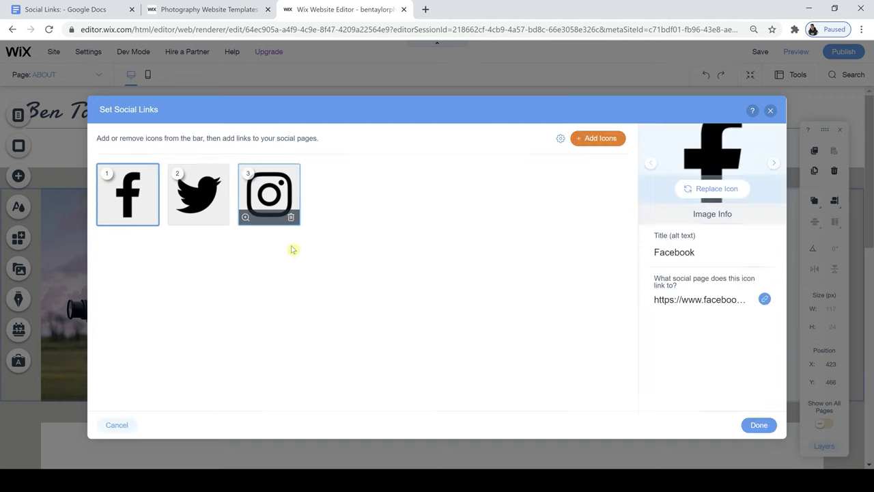
pyautogui.click(222, 217)
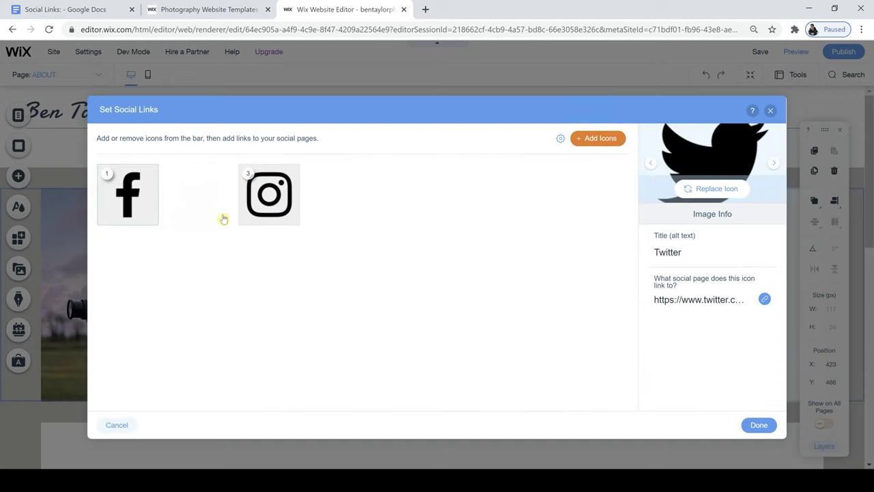
pyautogui.click(752, 424)
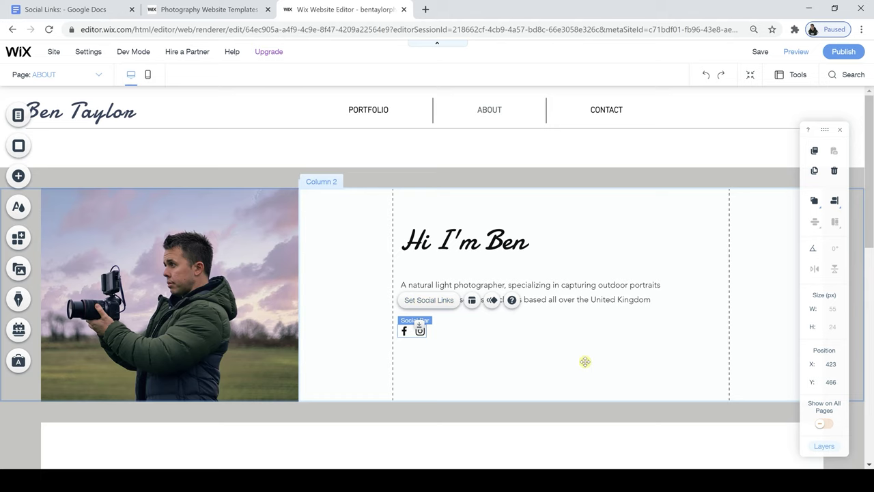
pyautogui.click(585, 362)
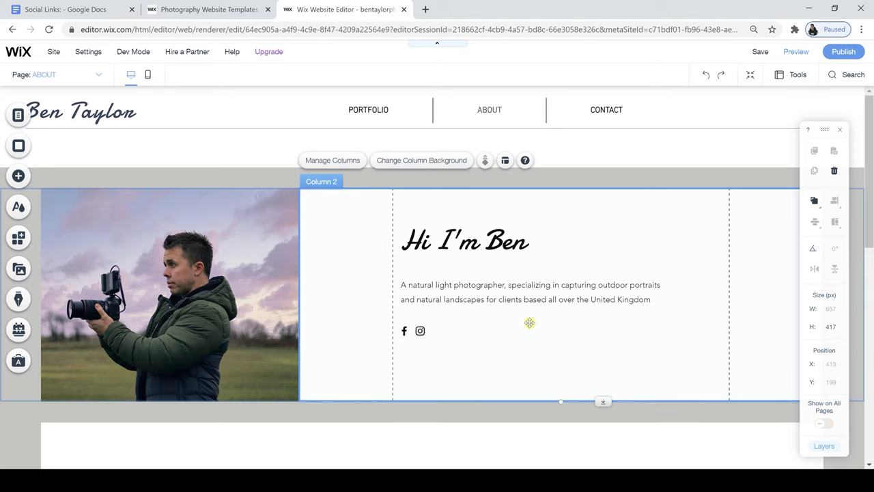
# Step: Set the About page's intro paragraph to the DIN Next Light font at 18 px
pyautogui.moveTo(871, 158); pyautogui.dragTo(872, 314)
pyautogui.scroll(2, 630, 135)
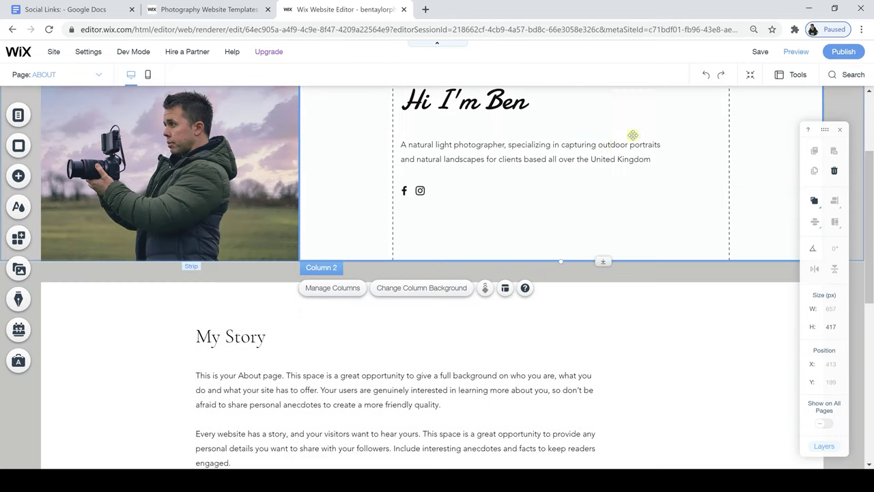
pyautogui.click(613, 146)
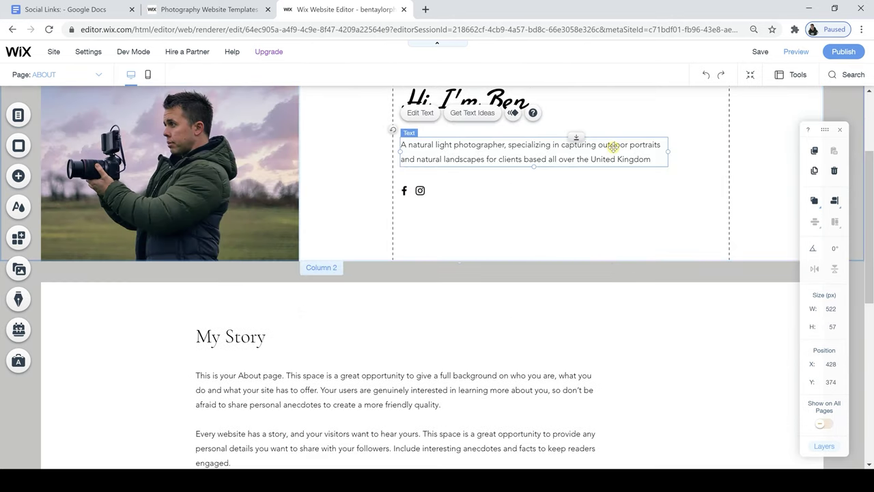
pyautogui.click(425, 114)
pyautogui.click(808, 236)
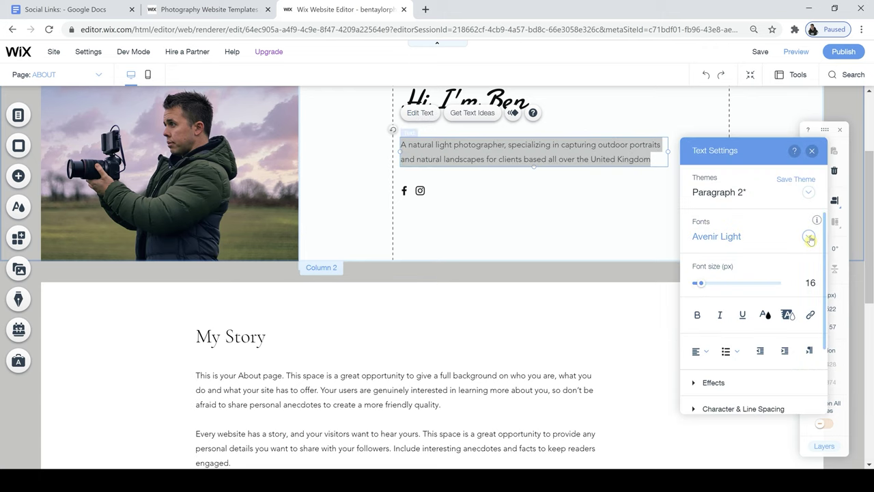
pyautogui.moveTo(861, 308); pyautogui.dragTo(862, 331)
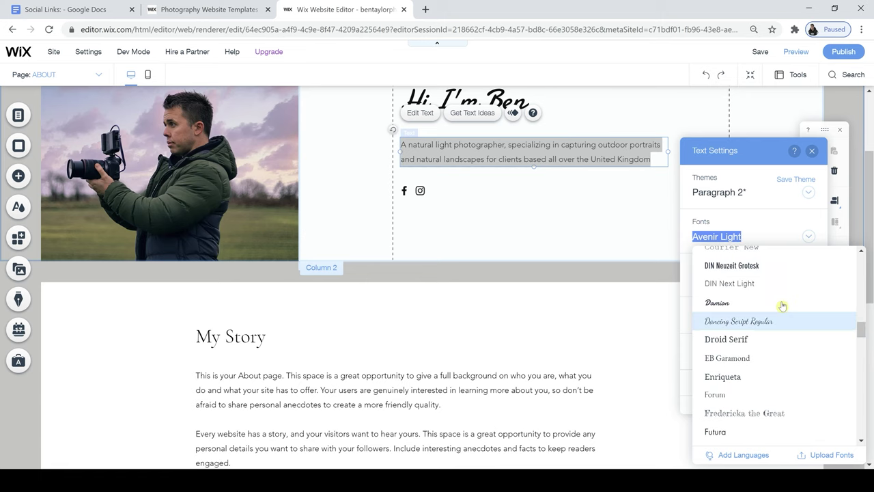
pyautogui.click(746, 283)
pyautogui.moveTo(700, 283); pyautogui.dragTo(699, 283)
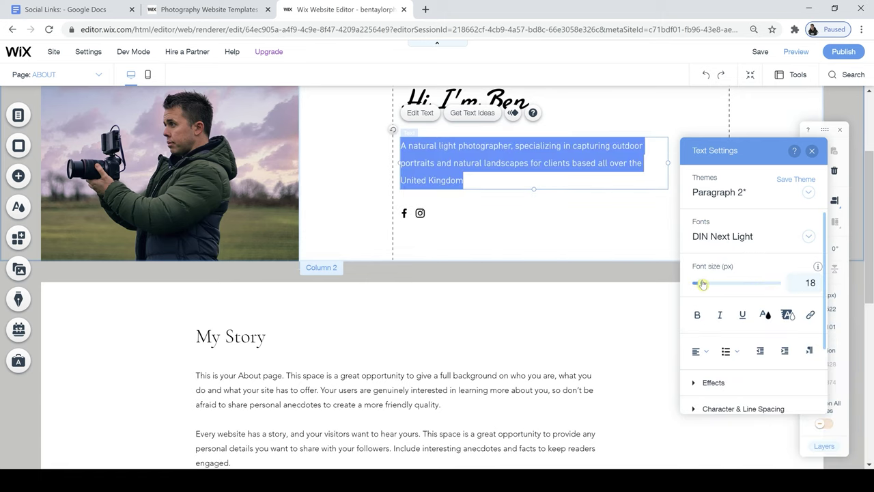
pyautogui.click(573, 221)
# Step: Set the font of the "My Story" heading on the About page to Damion
pyautogui.moveTo(870, 301); pyautogui.dragTo(871, 360)
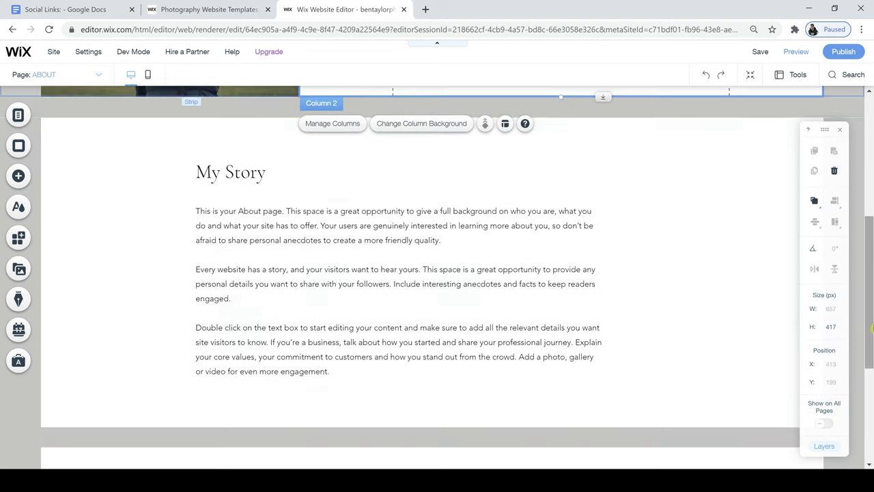
pyautogui.click(246, 176)
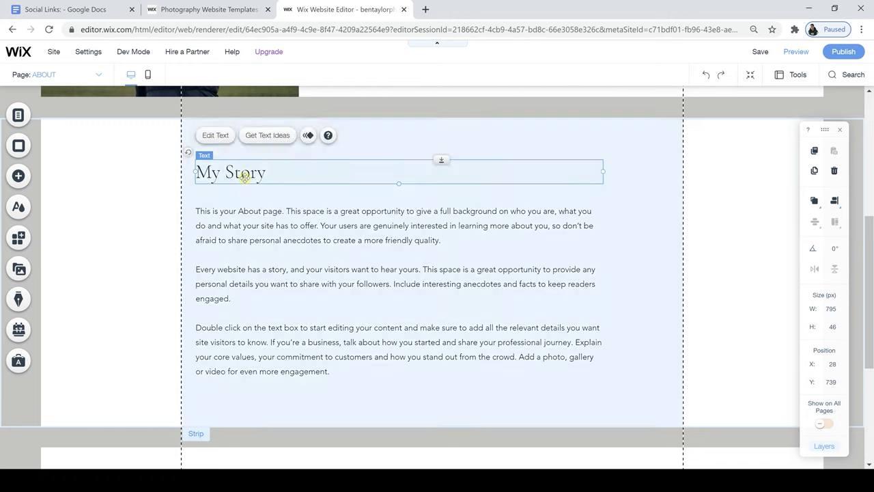
pyautogui.click(224, 137)
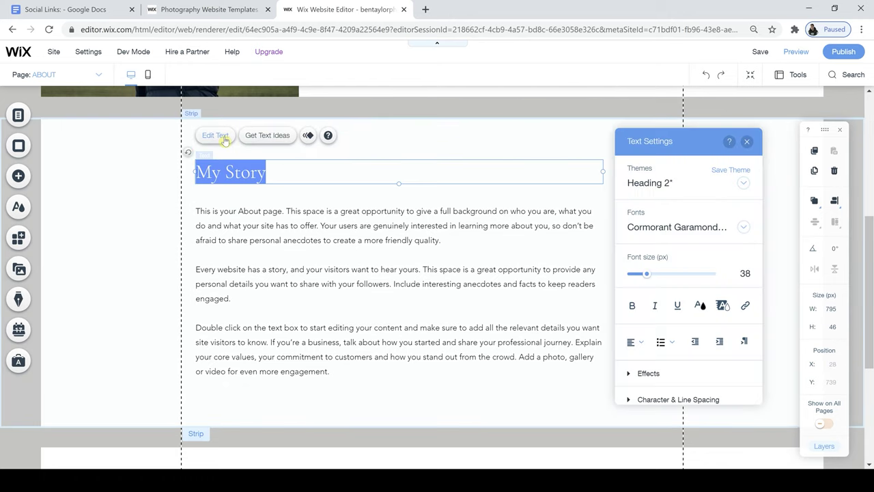
pyautogui.click(747, 222)
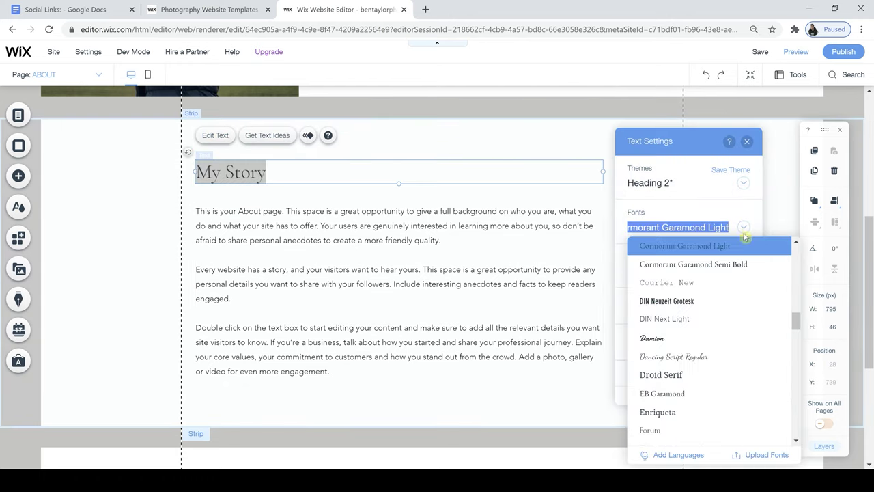
pyautogui.click(672, 337)
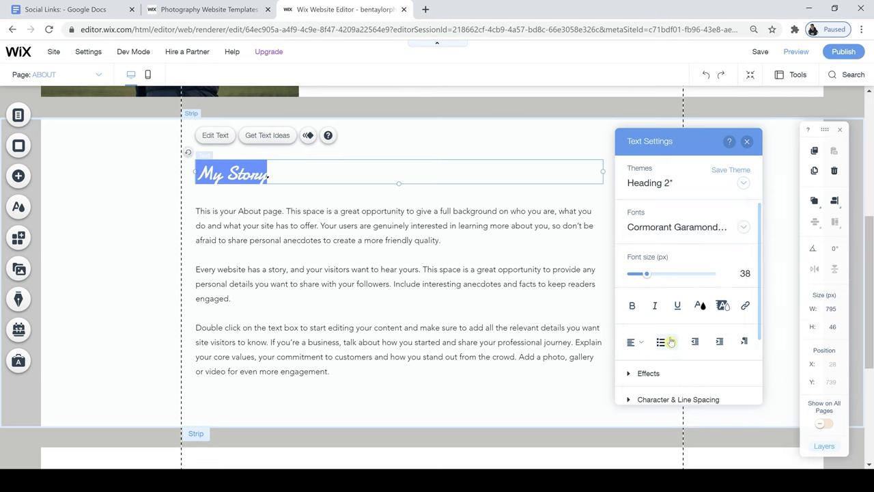
# Step: Open the placeholder text under "My Story" for editing, and copy the two photography story paragraphs from the Social Links Google Doc
pyautogui.click(247, 243)
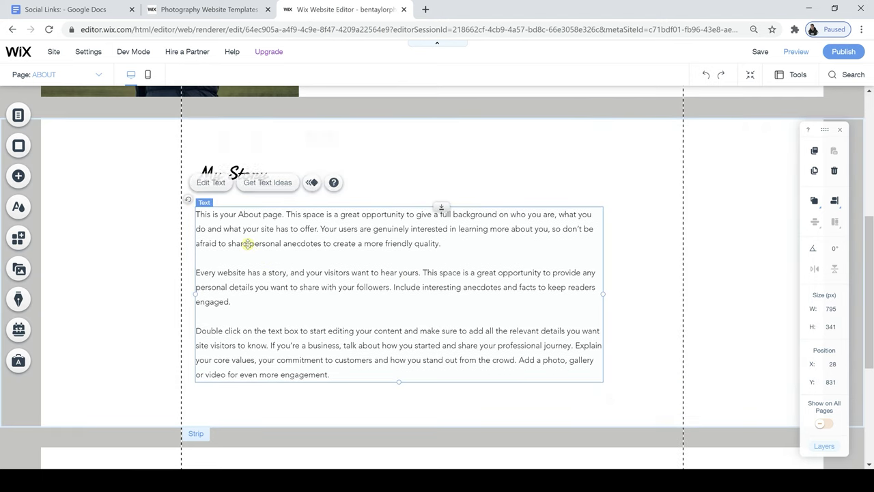
pyautogui.click(213, 183)
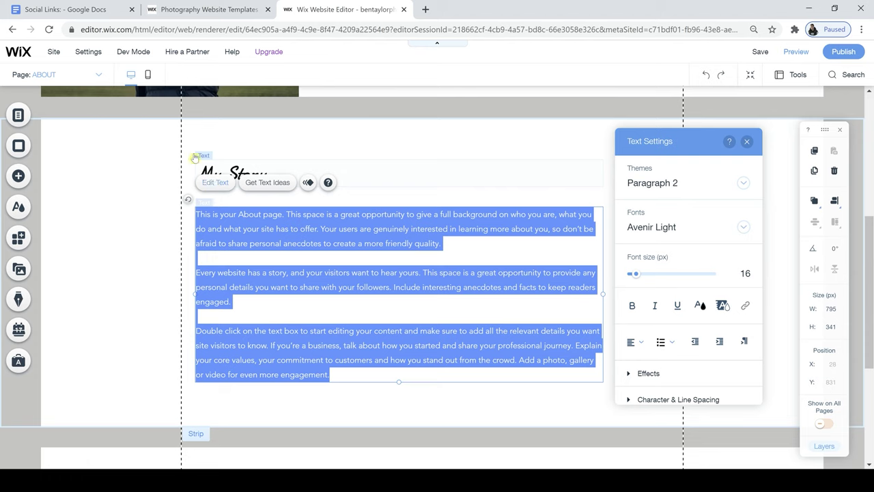
pyautogui.click(96, 11)
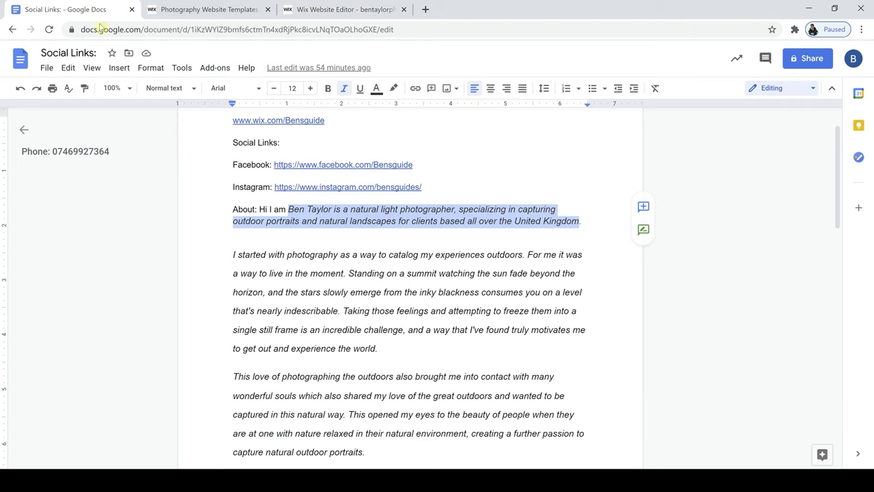
pyautogui.moveTo(234, 255); pyautogui.dragTo(366, 334)
pyautogui.hotkey('ctrl', 'c')
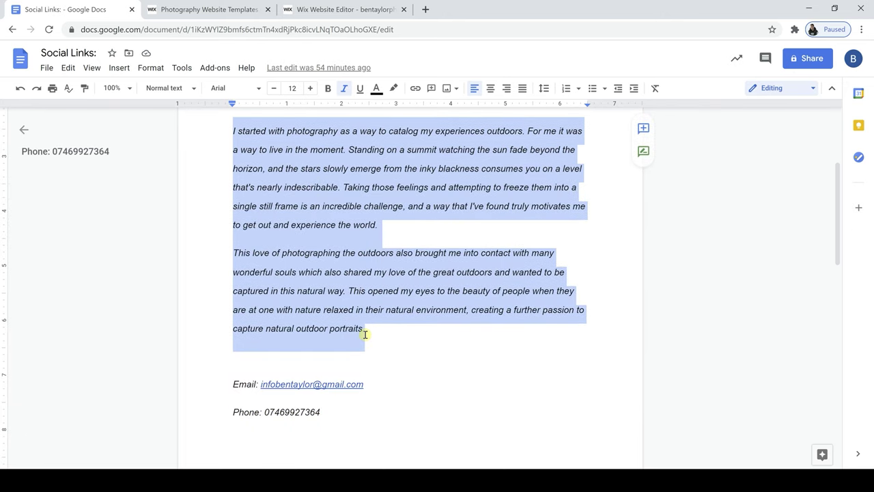
# Step: Back in the Wix editor, replace the "My Story" placeholder text with the copied paragraphs and separate them with a blank line
pyautogui.click(332, 11)
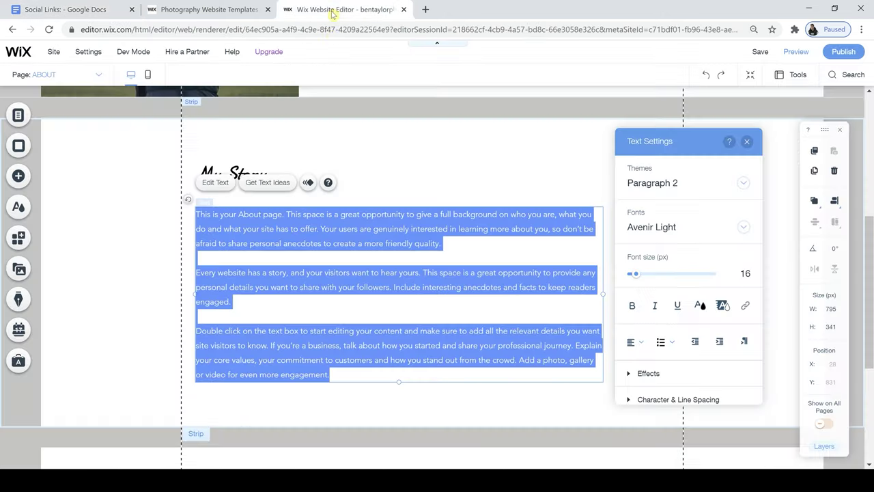
pyautogui.hotkey('ctrl', 'v')
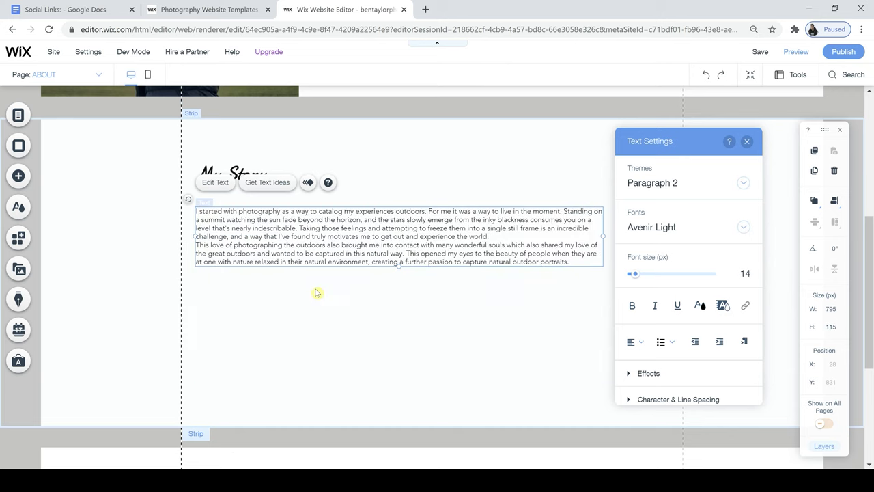
pyautogui.click(489, 237)
pyautogui.press('Return')
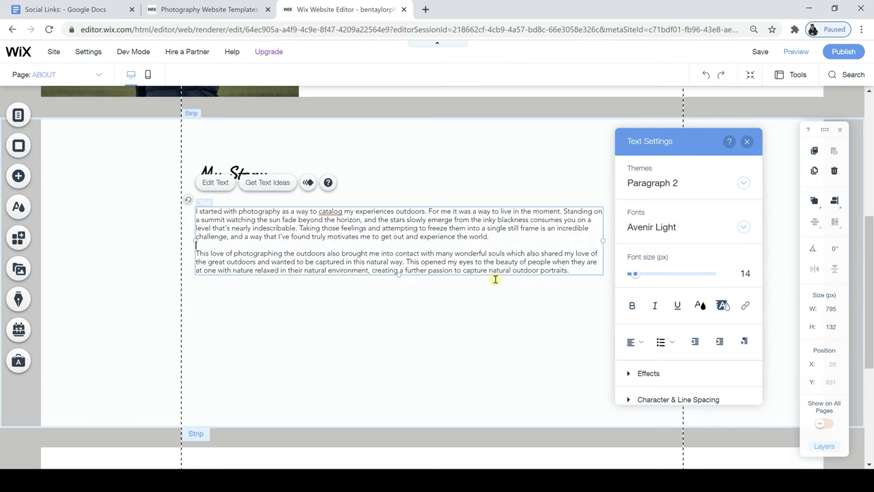
# Step: Set both "My Story" paragraphs to the DIN Next Light font at 18 px
pyautogui.moveTo(532, 267); pyautogui.dragTo(181, 196)
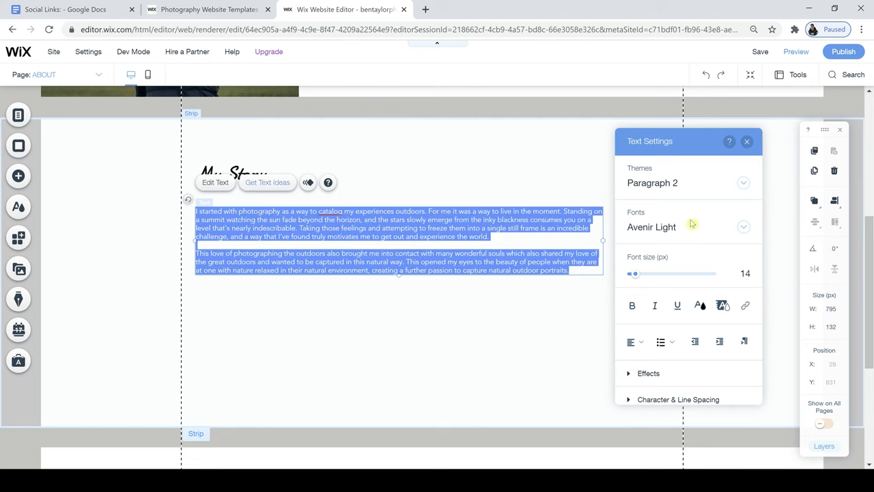
pyautogui.moveTo(646, 276); pyautogui.dragTo(638, 279)
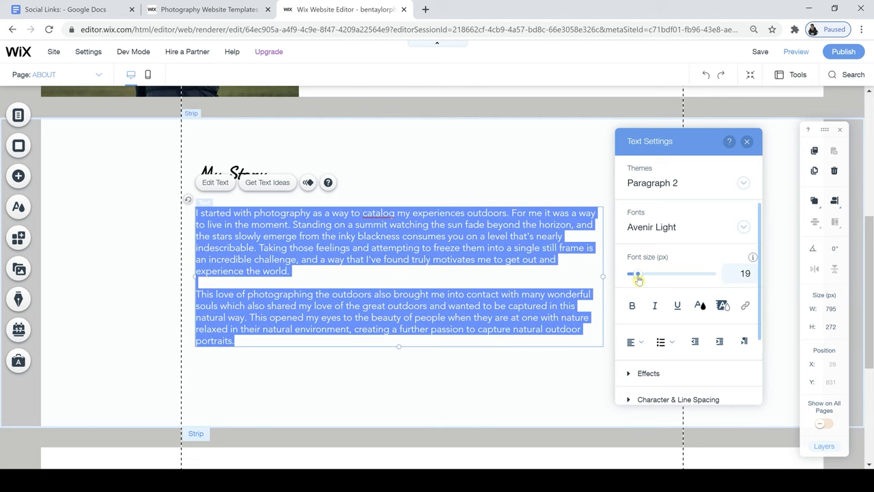
pyautogui.moveTo(638, 280); pyautogui.dragTo(632, 277)
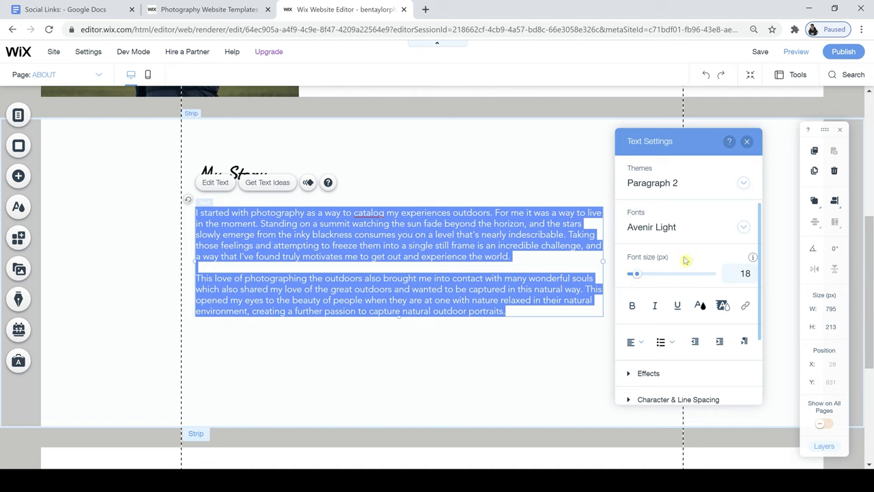
pyautogui.click(743, 227)
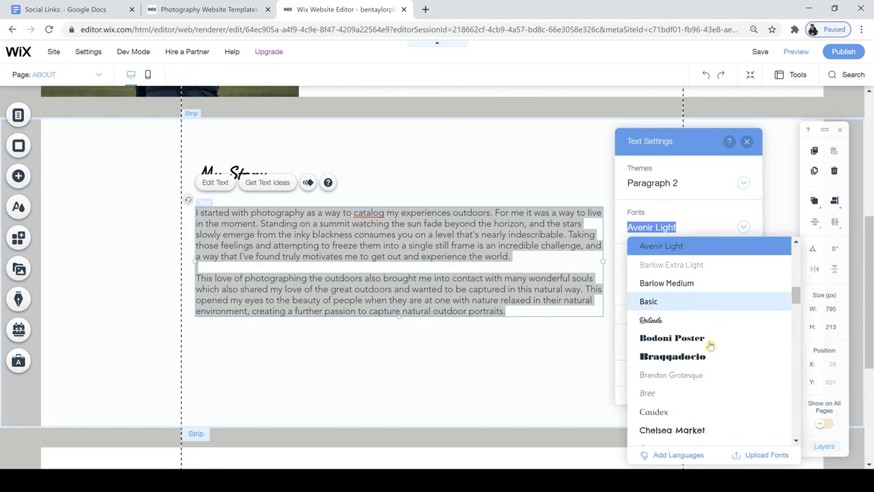
pyautogui.moveTo(795, 295); pyautogui.dragTo(794, 318)
pyautogui.scroll(-2, 794, 318)
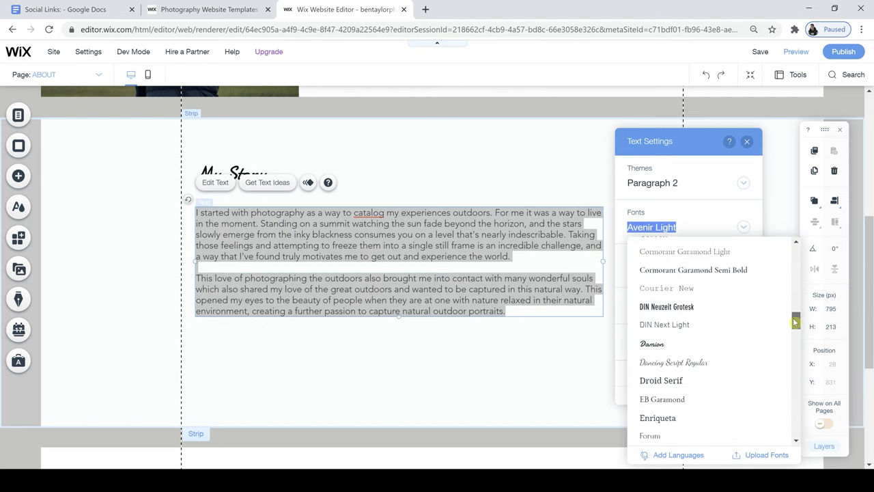
pyautogui.click(715, 323)
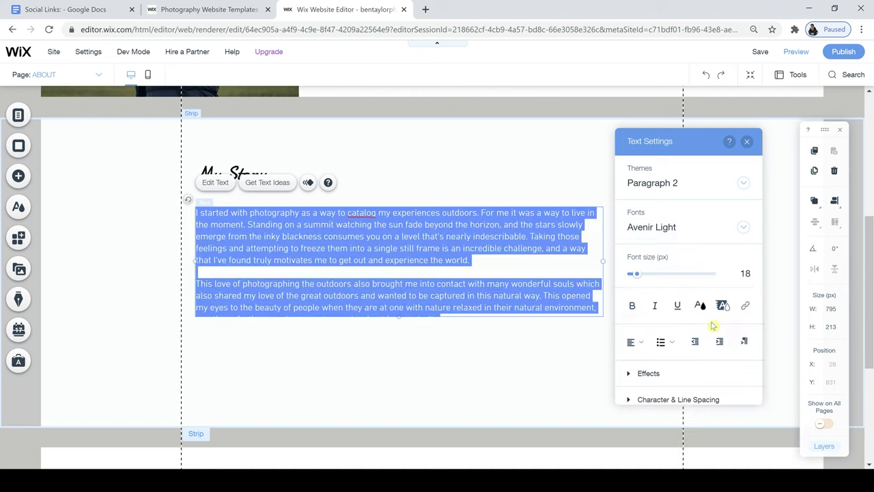
pyautogui.click(479, 362)
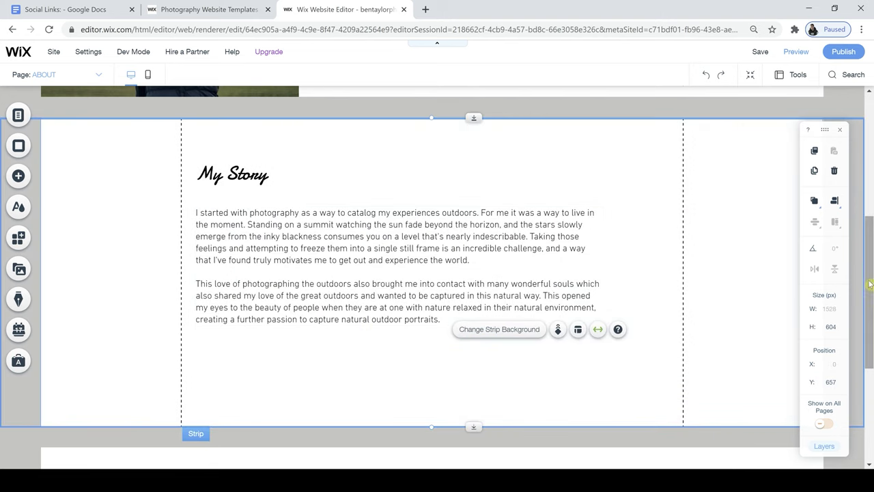
# Step: Delete the Contact strip below the "My Story" section of the About page
pyautogui.scroll(-1, 871, 323)
pyautogui.scroll(-3, 870, 355)
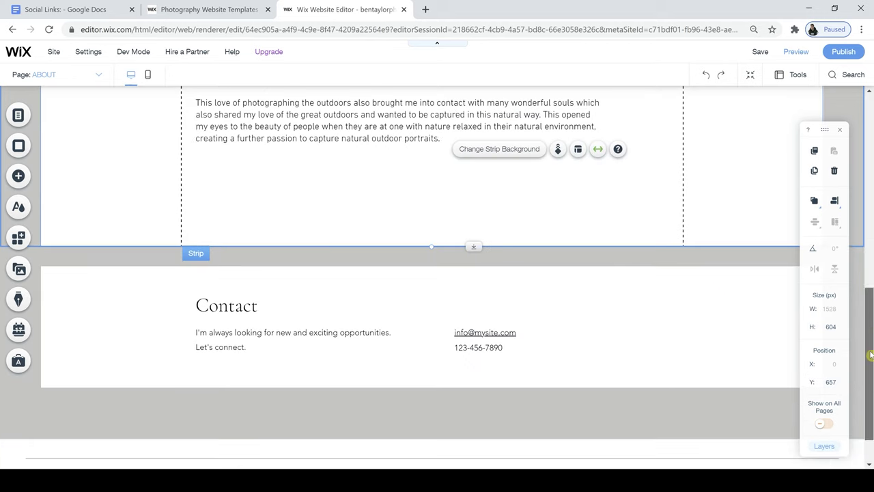
pyautogui.moveTo(871, 354); pyautogui.dragTo(871, 339)
pyautogui.click(736, 349)
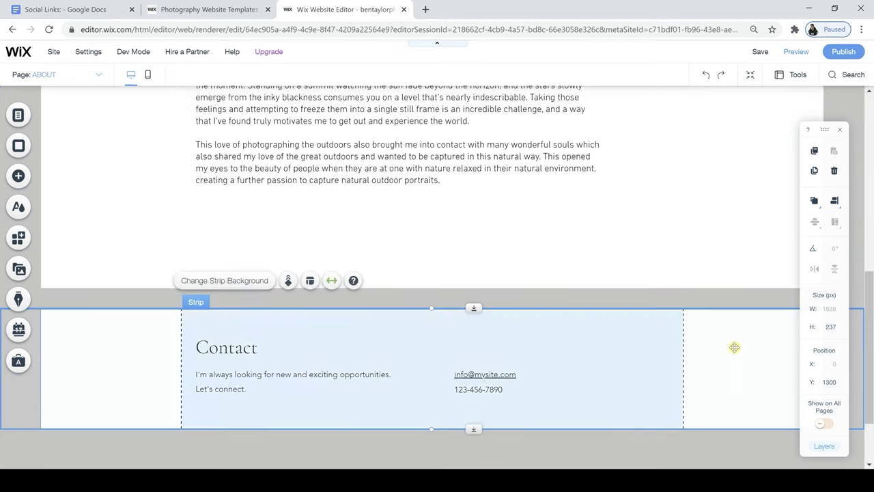
pyautogui.click(835, 173)
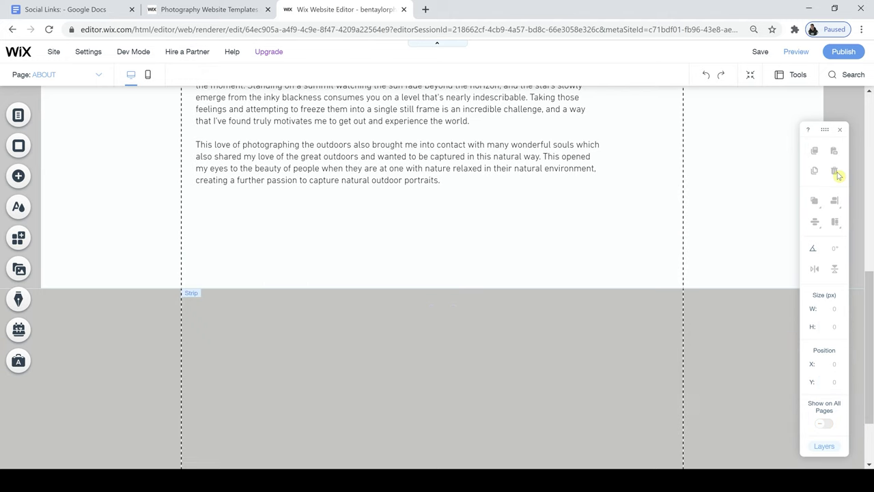
# Step: Shorten the "My Story" strip from its lower edge to a height of 511 px
pyautogui.scroll(5, 872, 212)
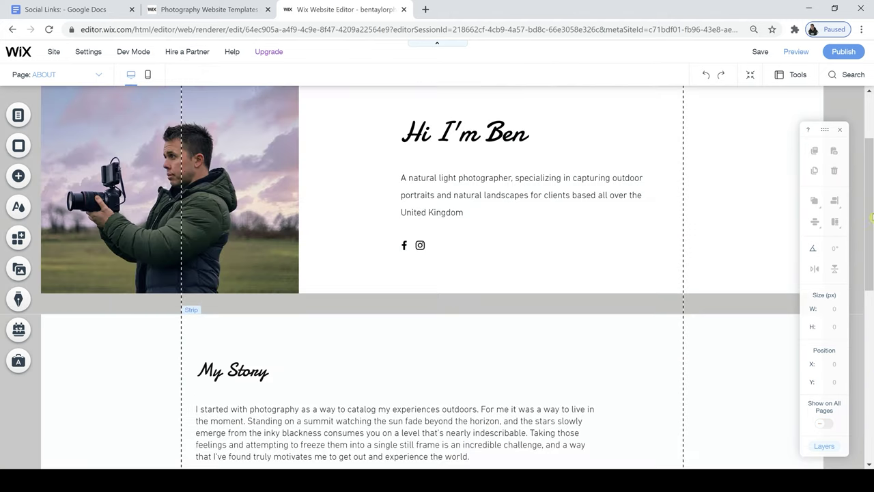
pyautogui.scroll(-3, 872, 249)
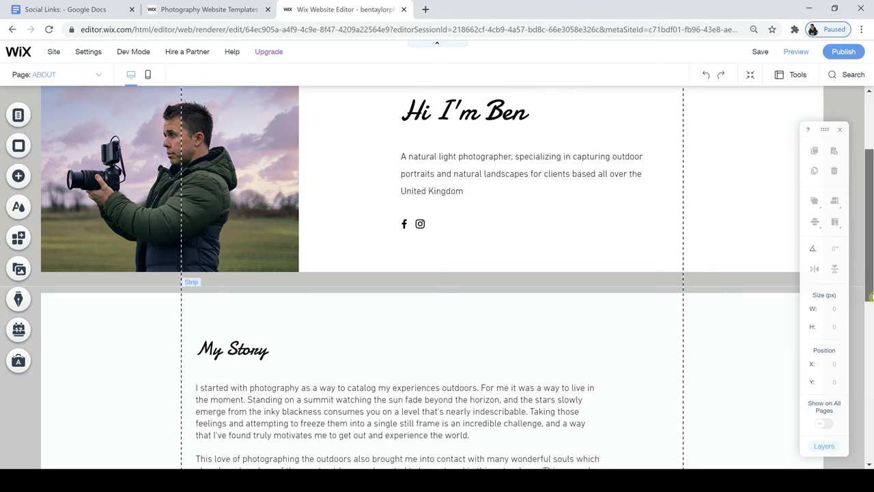
pyautogui.click(554, 379)
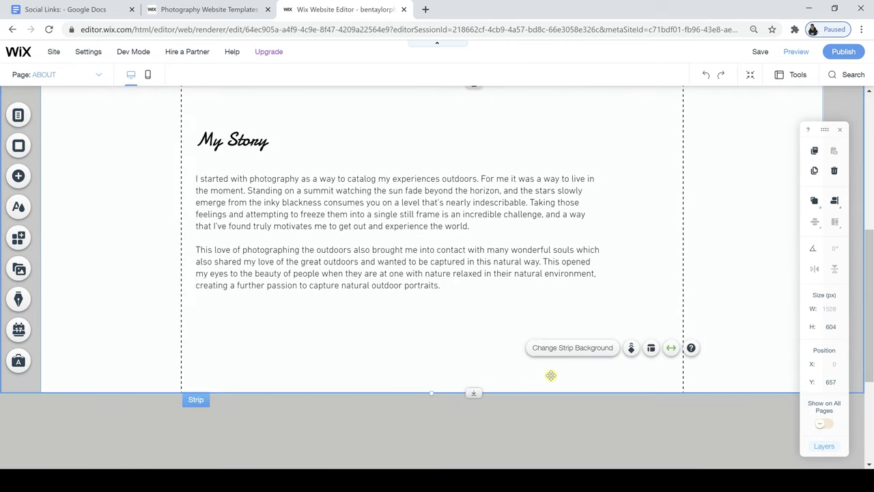
pyautogui.moveTo(471, 392); pyautogui.dragTo(474, 338)
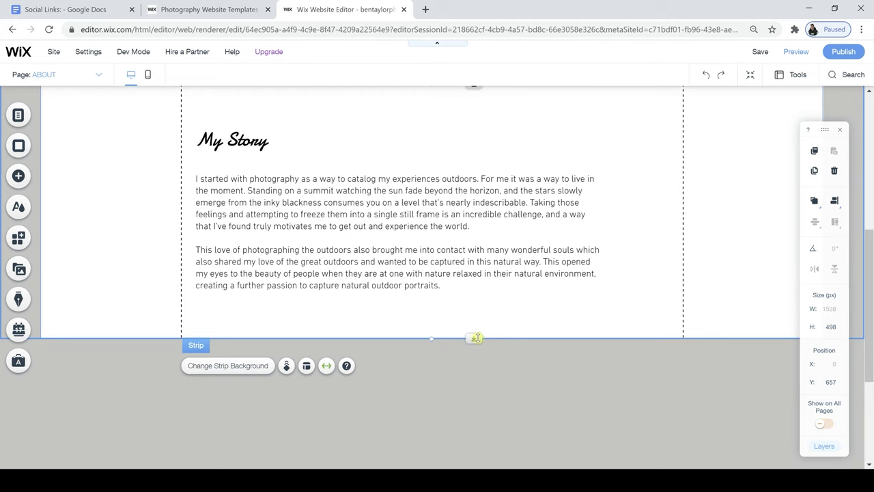
pyautogui.moveTo(472, 335); pyautogui.dragTo(474, 344)
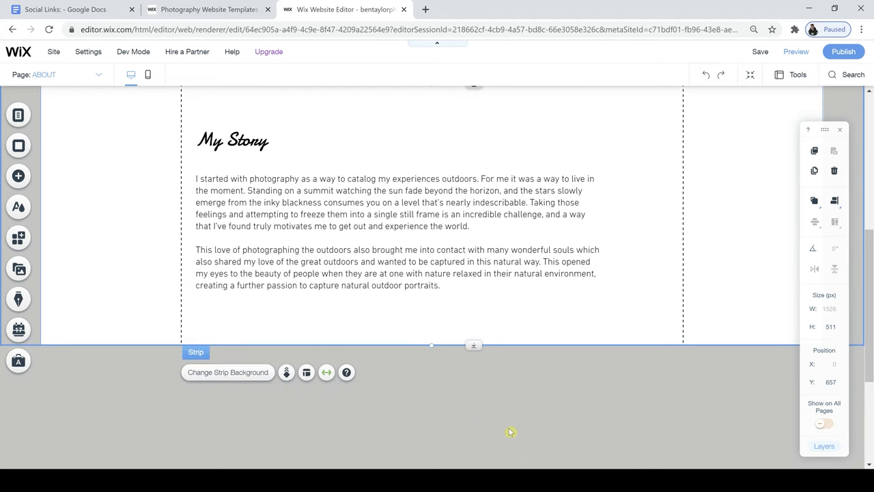
# Step: Set the About page's background color to the site's grey-blue #959EAE
pyautogui.click(520, 406)
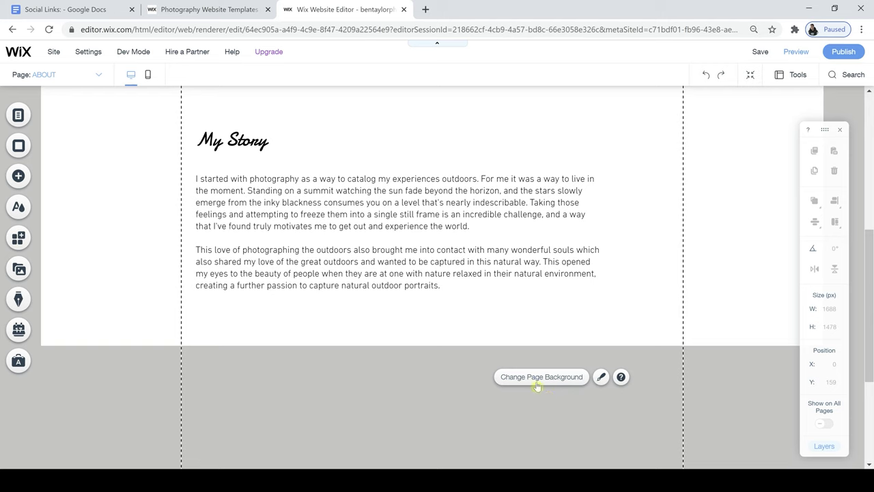
pyautogui.click(541, 376)
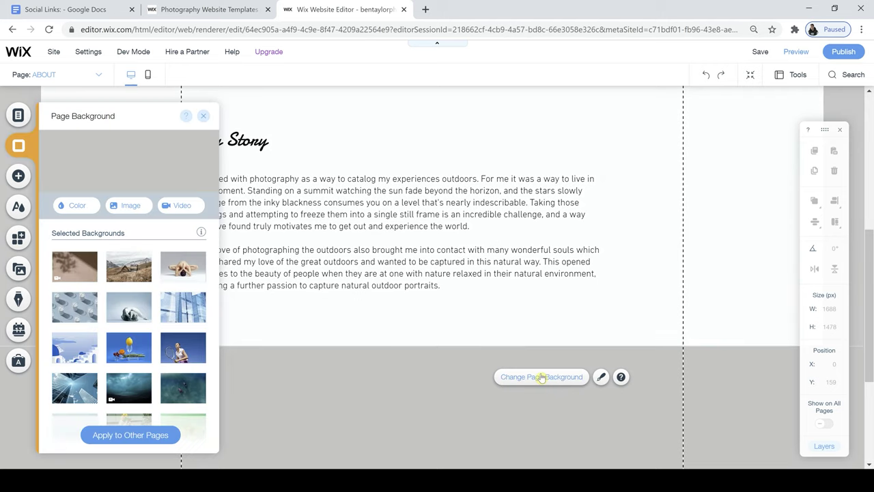
pyautogui.click(88, 205)
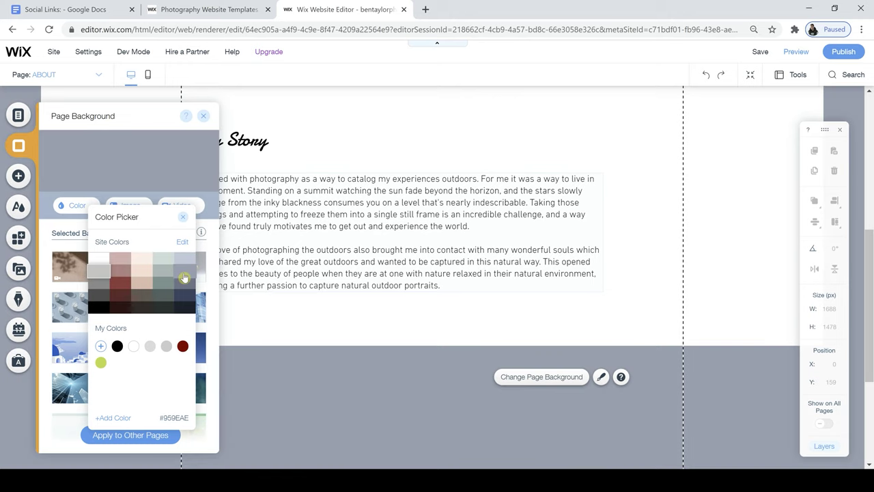
pyautogui.click(184, 278)
pyautogui.click(683, 244)
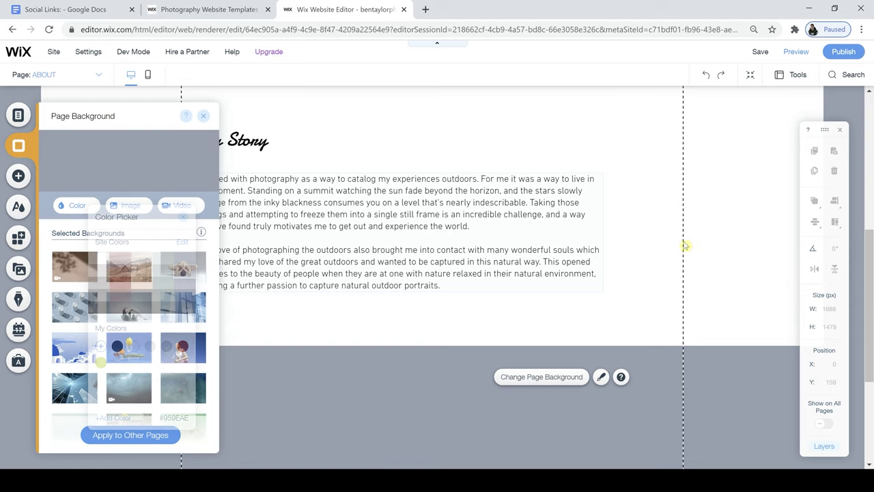
pyautogui.click(203, 116)
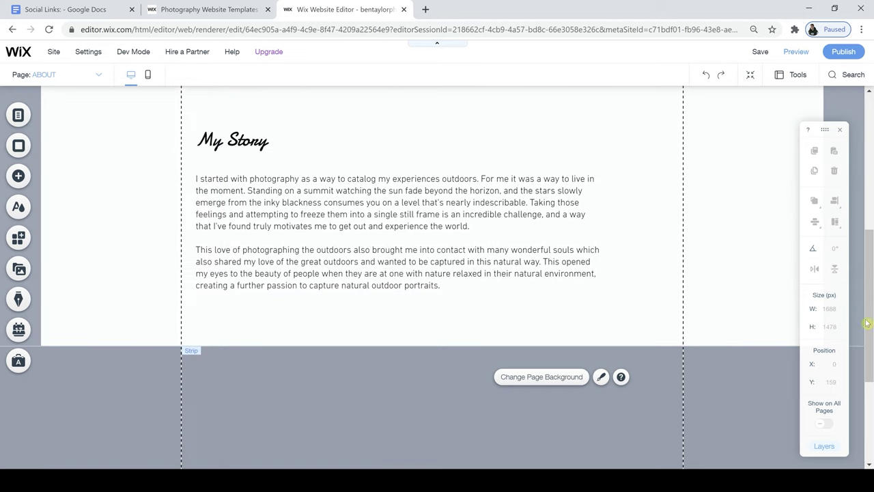
pyautogui.moveTo(870, 260); pyautogui.dragTo(872, 196)
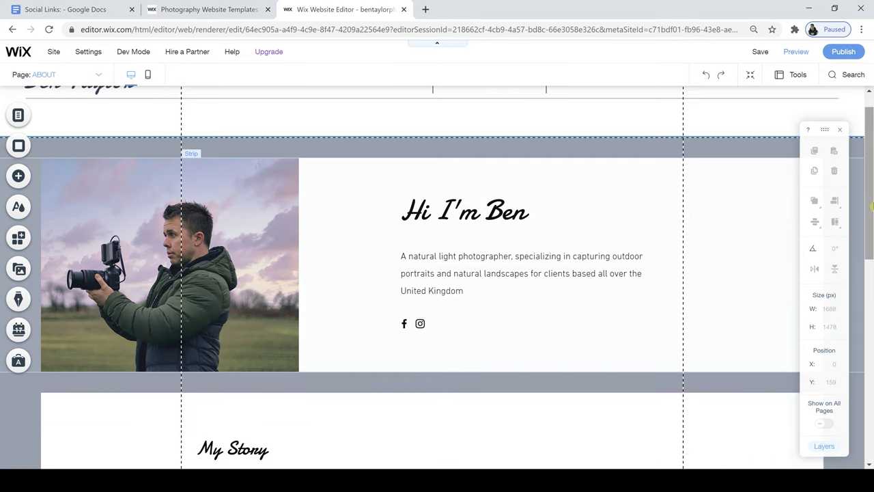
pyautogui.moveTo(872, 209); pyautogui.dragTo(871, 346)
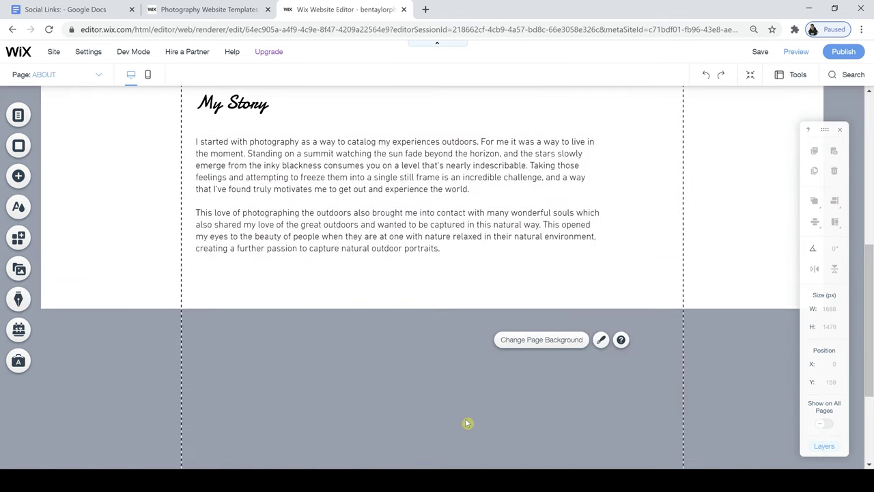
# Step: Set the About page's background color to the site's light blue-grey #BFC8D7
pyautogui.click(458, 386)
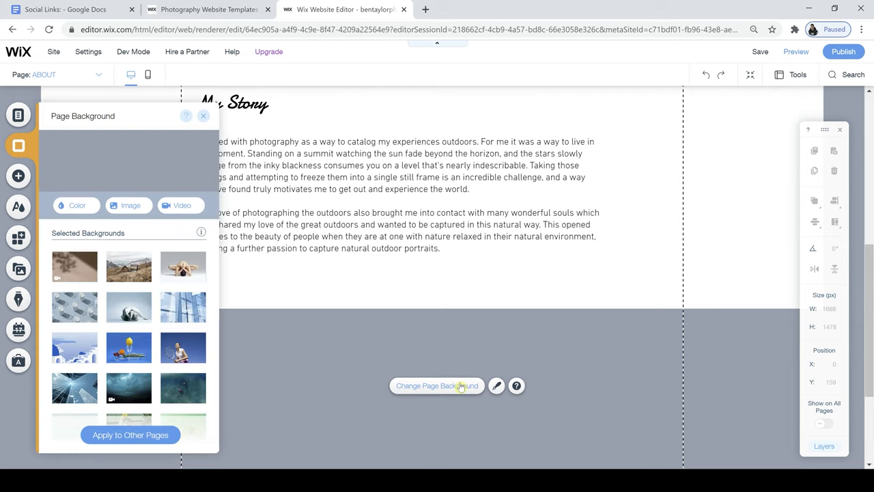
pyautogui.click(91, 208)
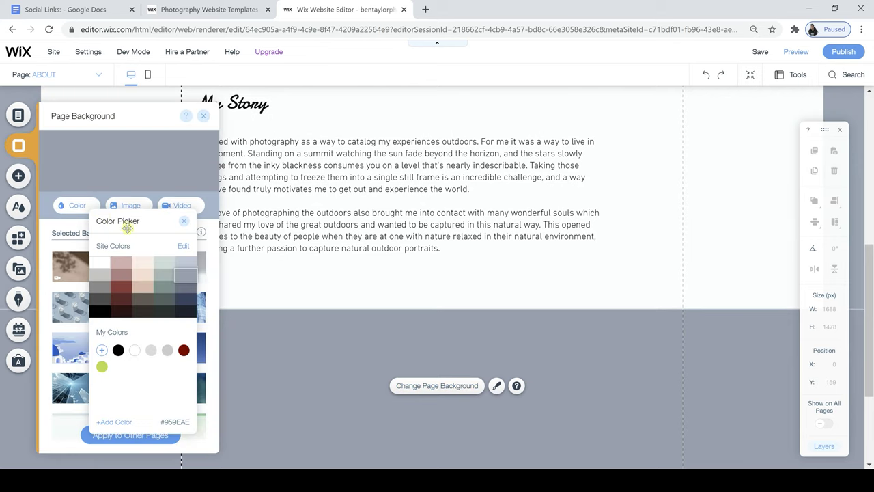
pyautogui.click(186, 269)
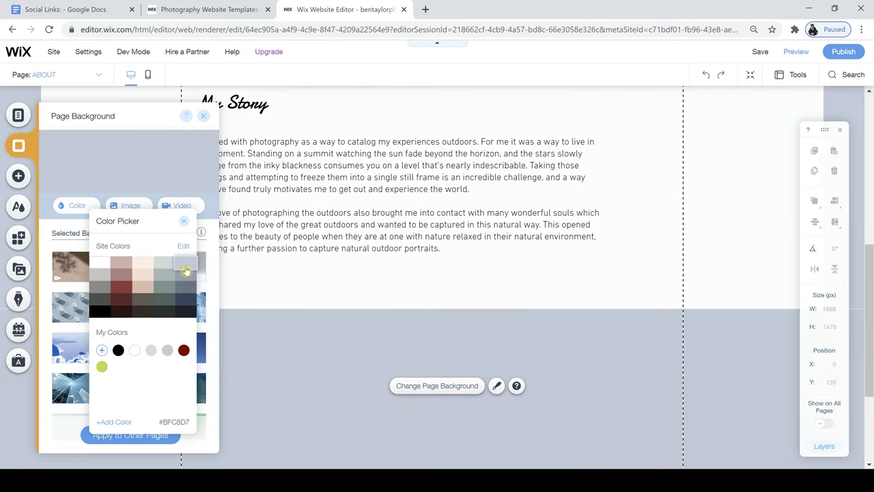
pyautogui.click(184, 224)
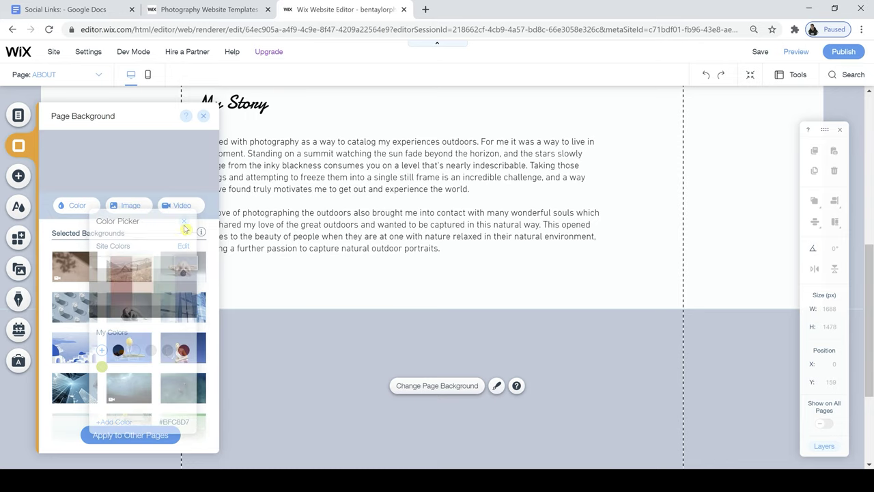
pyautogui.click(202, 117)
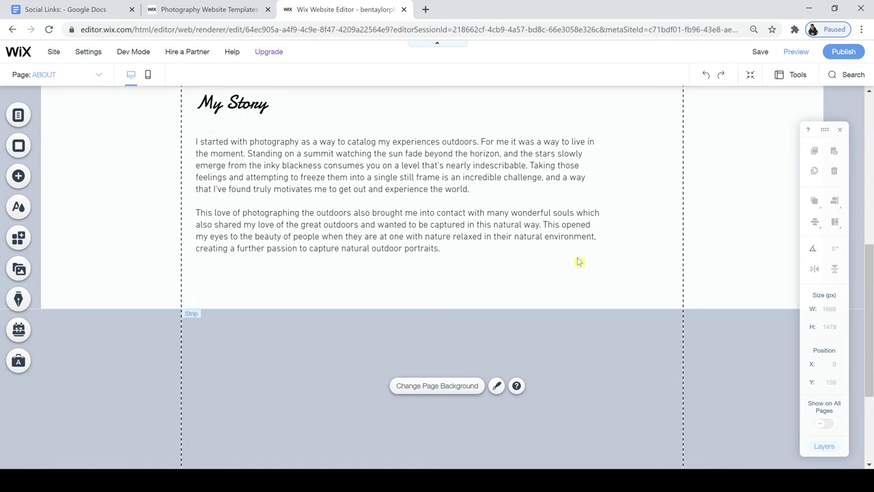
pyautogui.moveTo(866, 267); pyautogui.dragTo(871, 111)
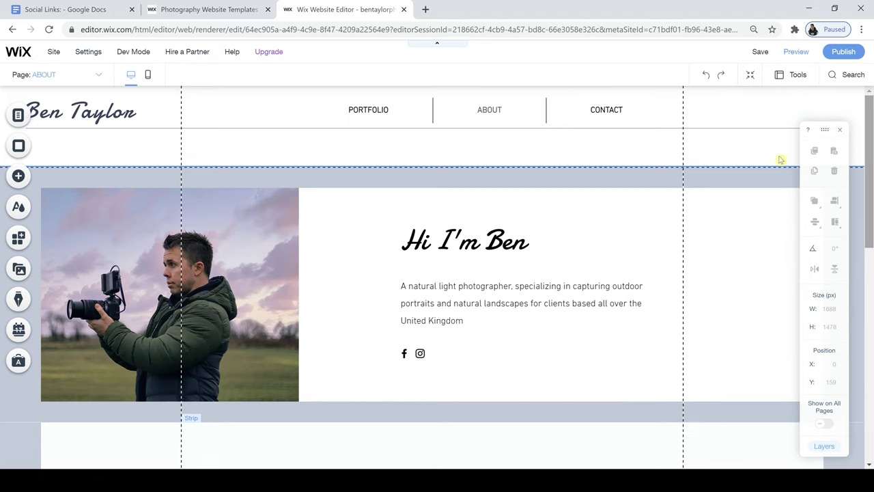
# Step: Switch the editor to the mobile version of the About page
pyautogui.click(148, 77)
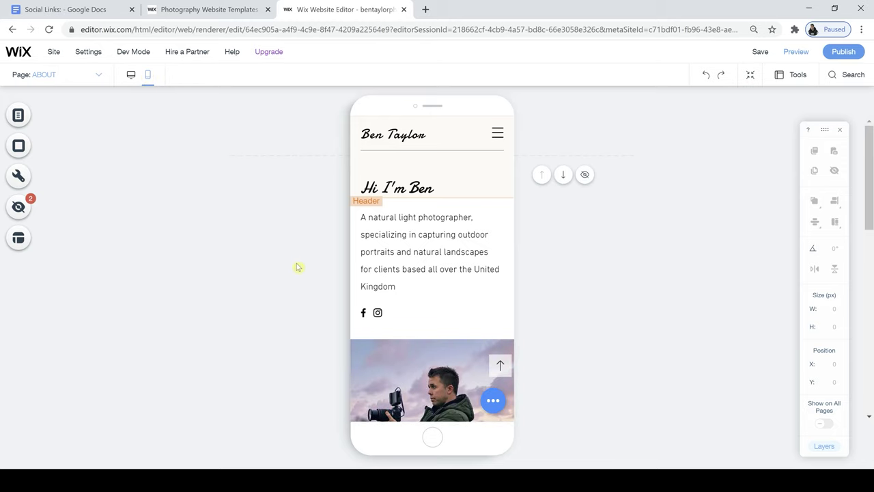